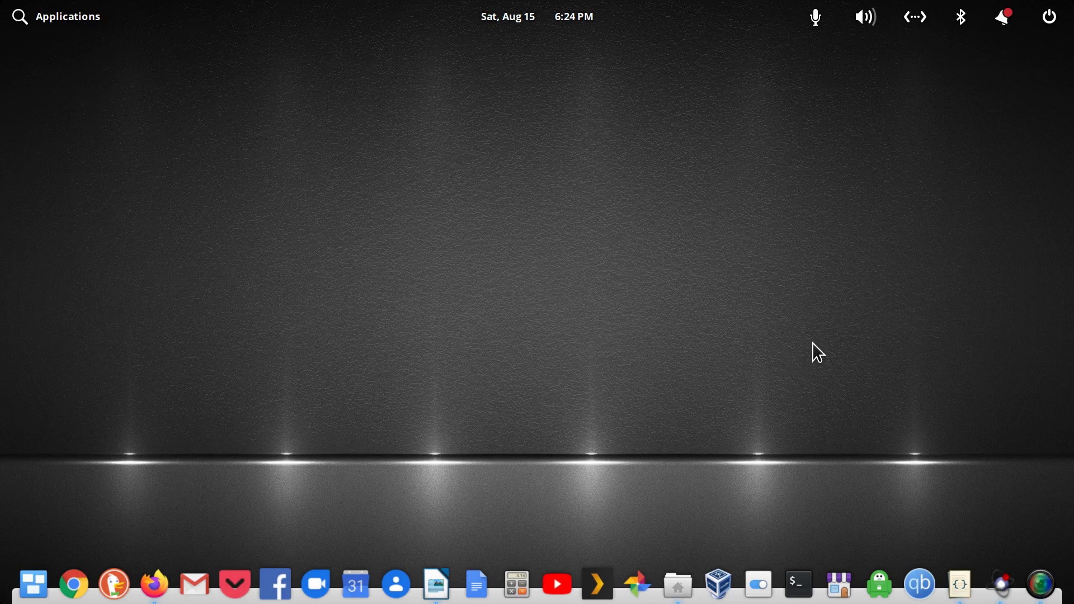
Open Die Hart - S01E01 - The Recruit.mkv from the Filebot Temp folder in MKVToolNix GUI
click(696, 594)
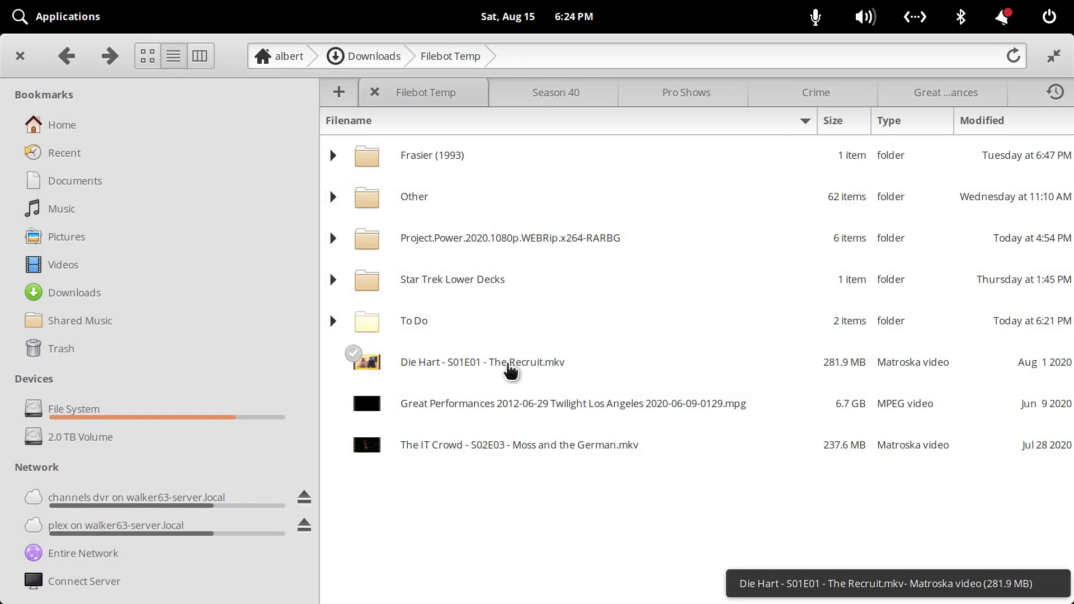
right_click(510, 369)
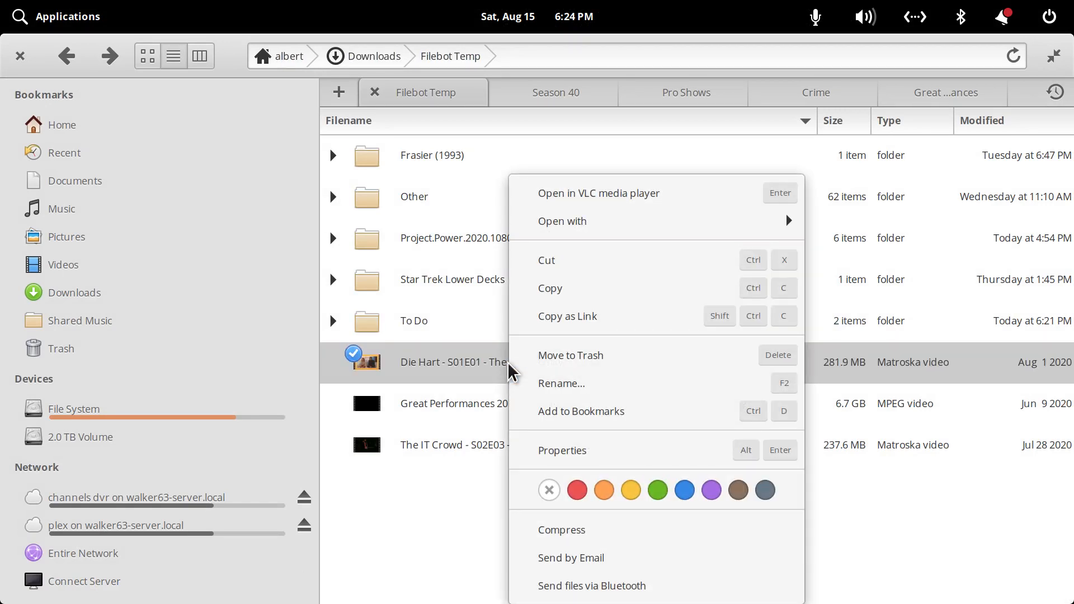
mouse_move(582, 226)
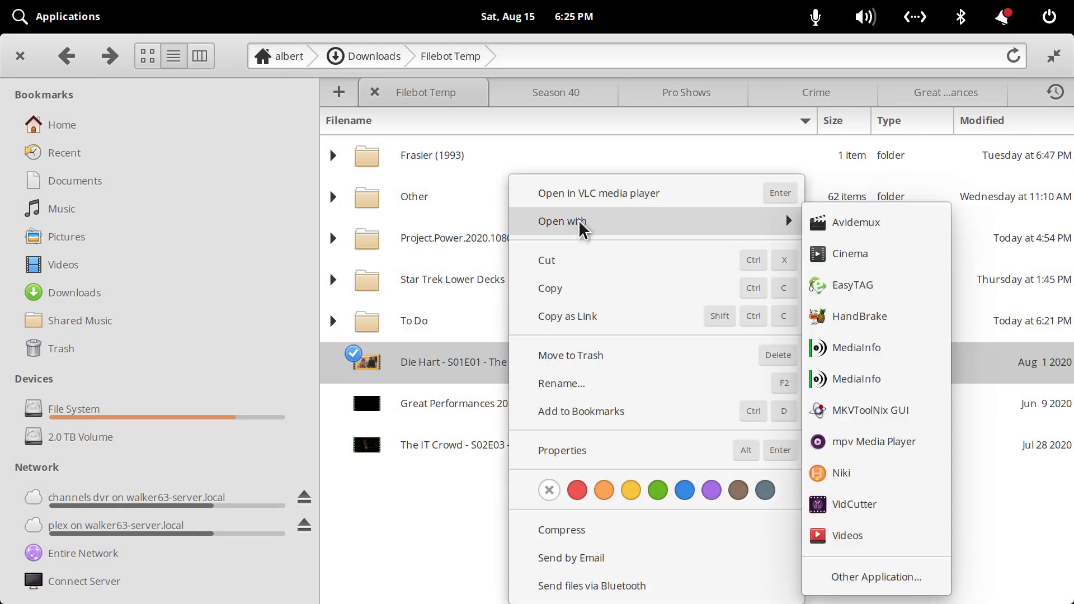
click(881, 412)
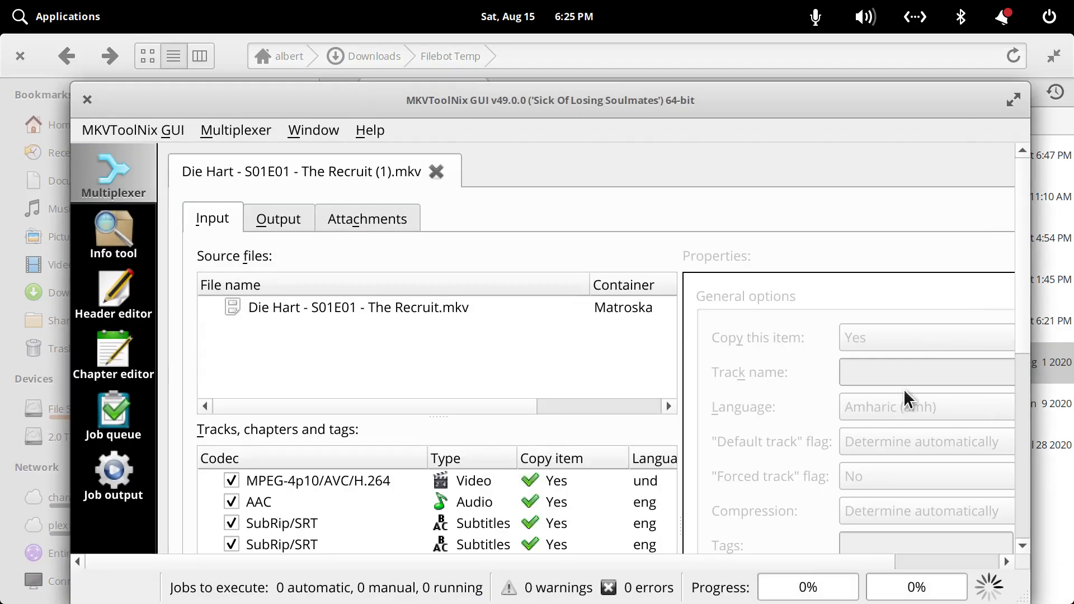
Review the subtitle tracks' properties and exclude the English SDH and Spanish subtitle tracks from the output file
scroll(418, 366, down, 2)
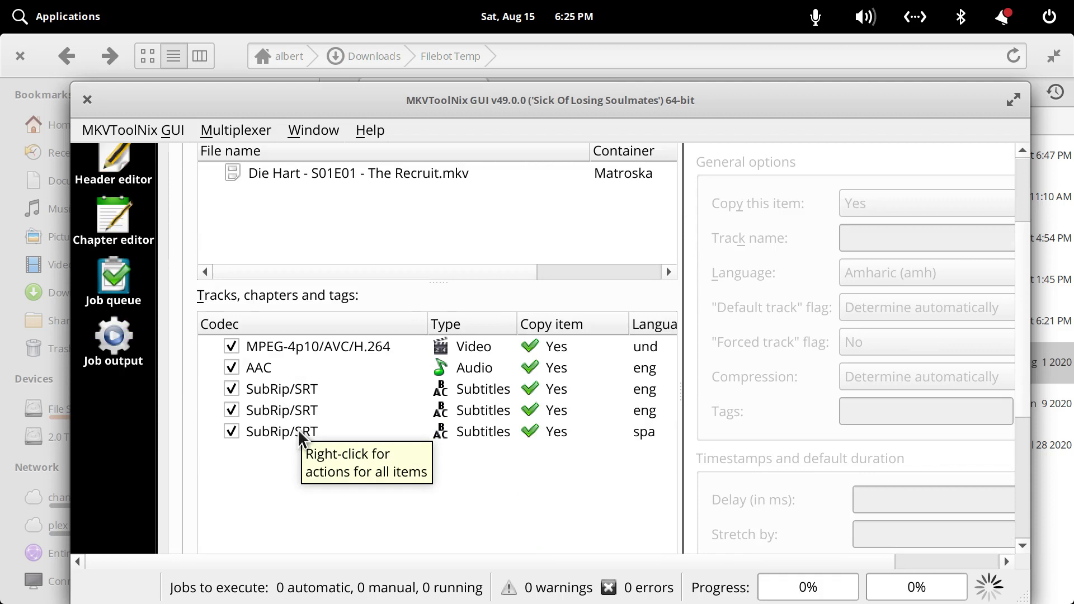
click(309, 389)
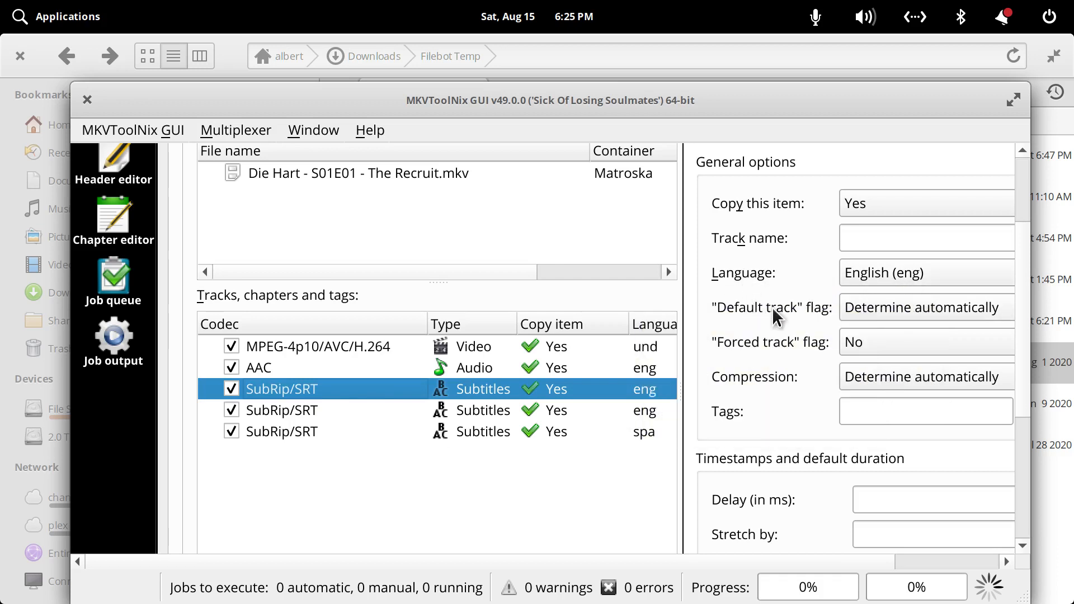
mouse_move(846, 312)
click(308, 409)
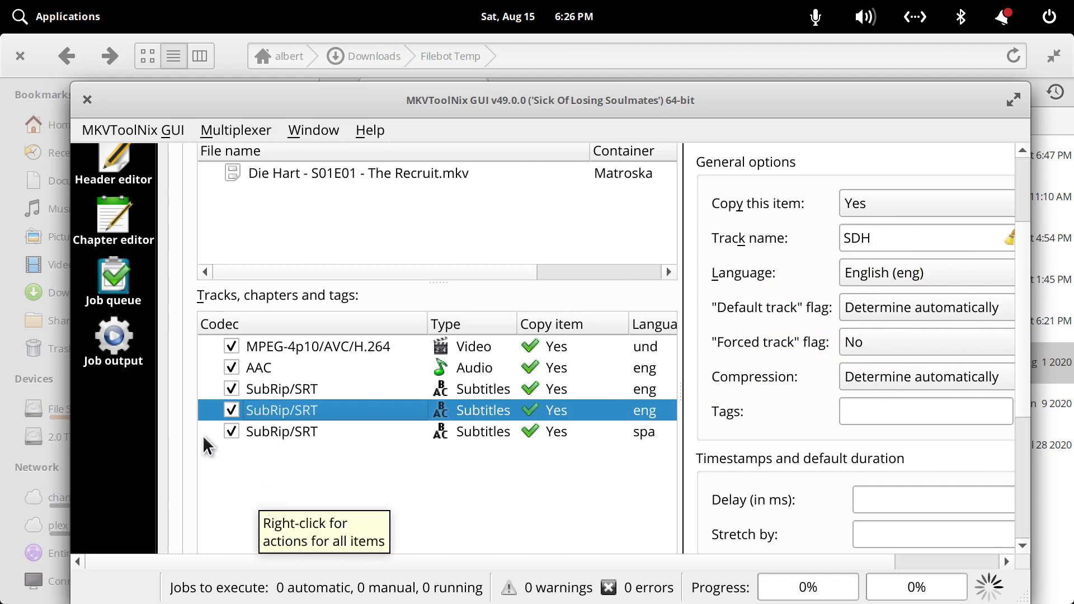
click(231, 431)
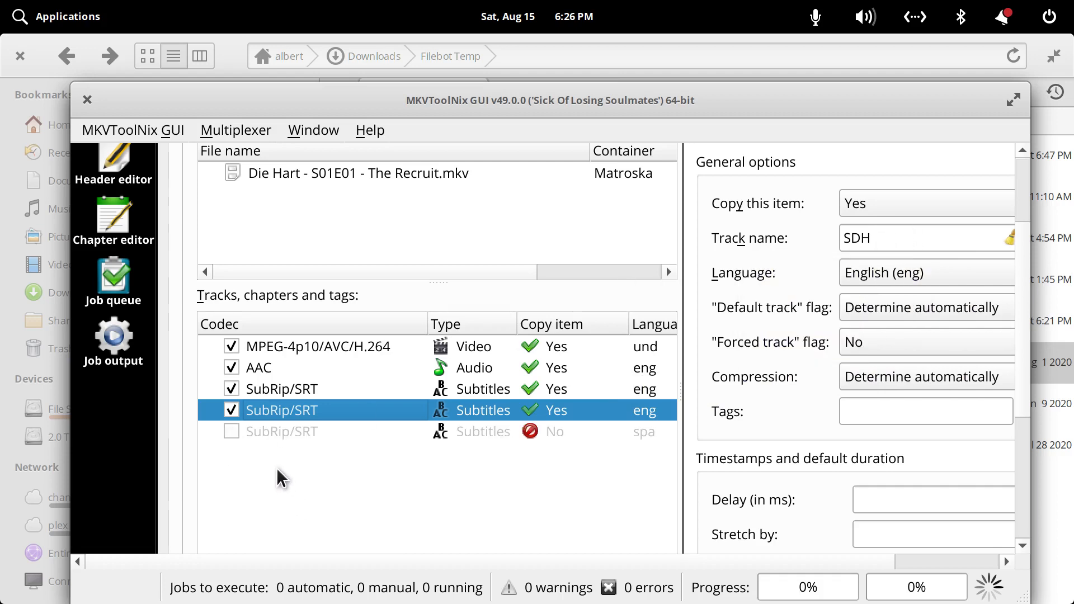
click(231, 410)
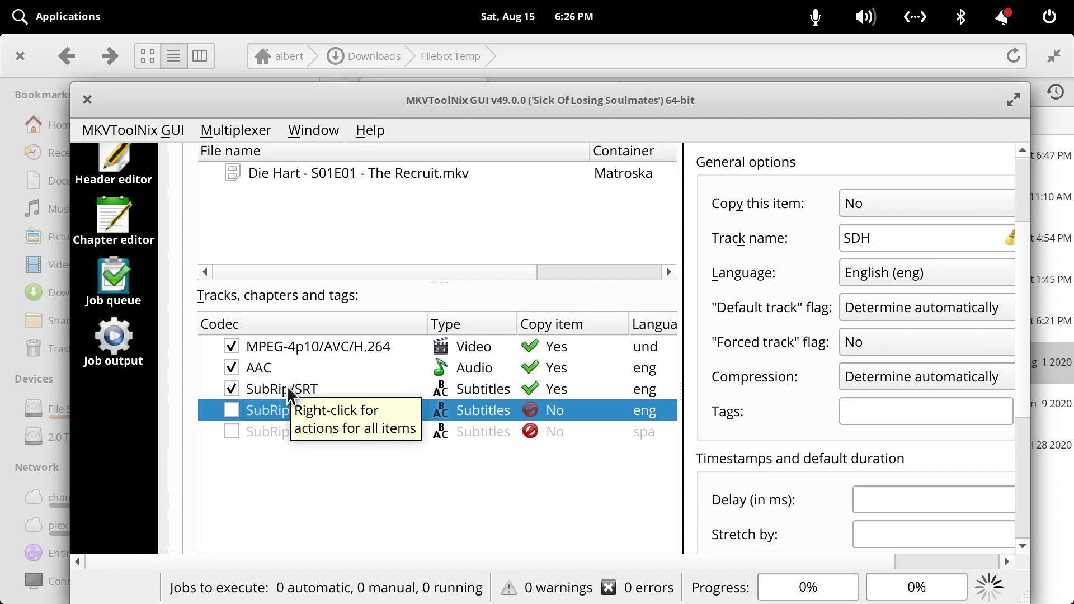
Start multiplexing the Die Hart episode with the remaining tracks, and close MKVToolNix GUI
click(288, 369)
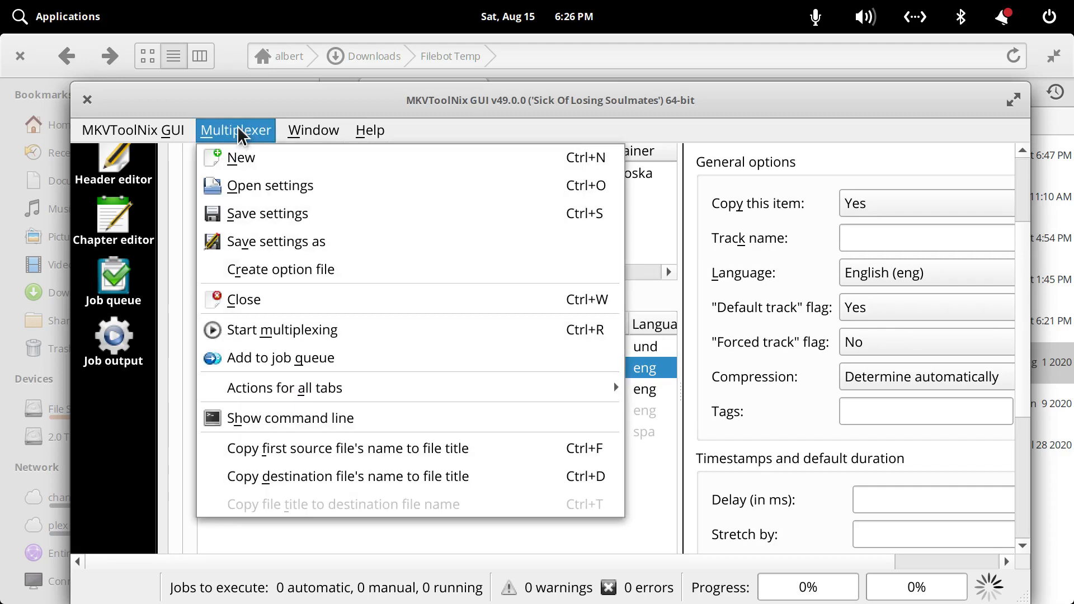
click(272, 328)
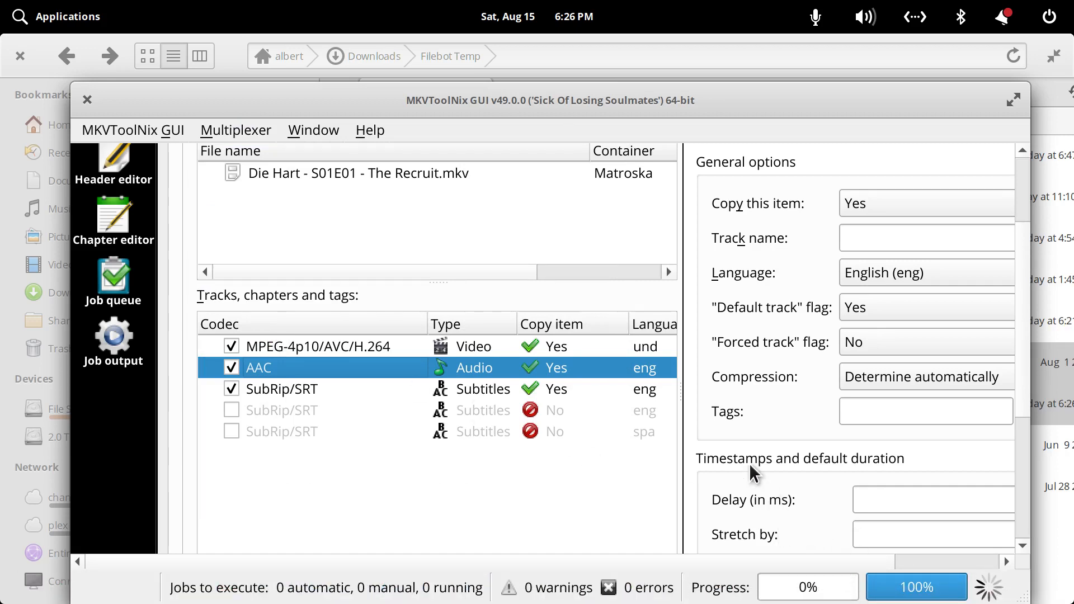
mouse_move(945, 603)
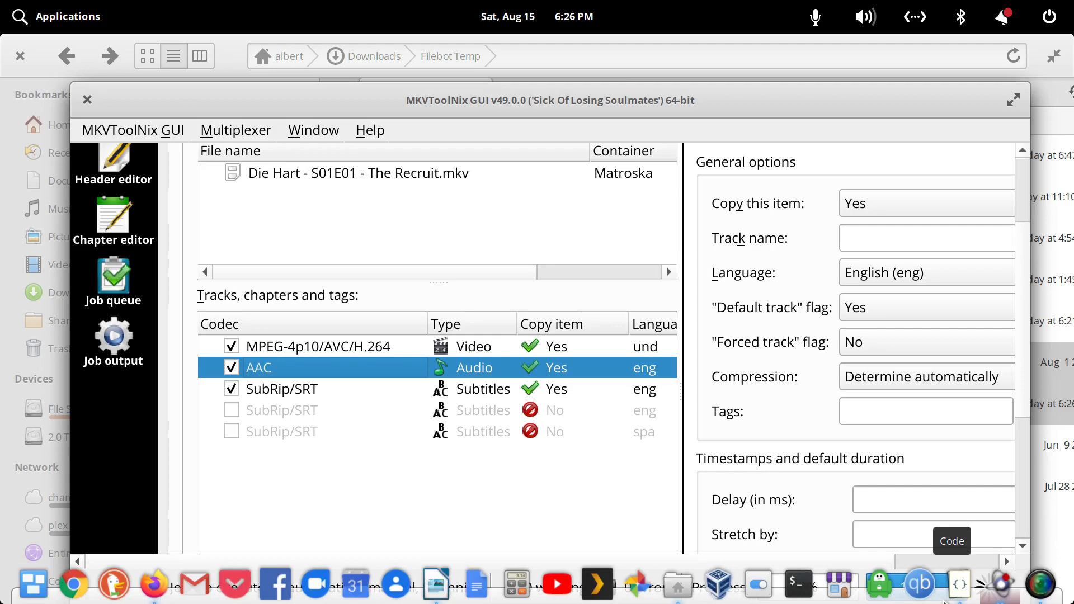
click(87, 100)
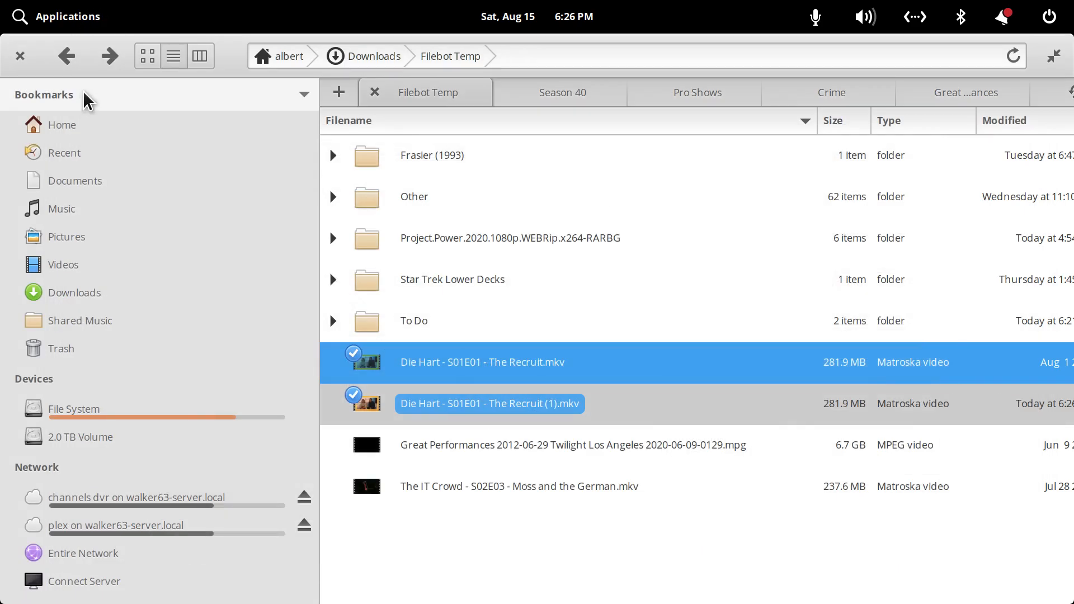
Open the original Die Hart - S01E01 - The Recruit.mkv in VLC, pause it, check its subtitle tracks, and close the player
click(512, 540)
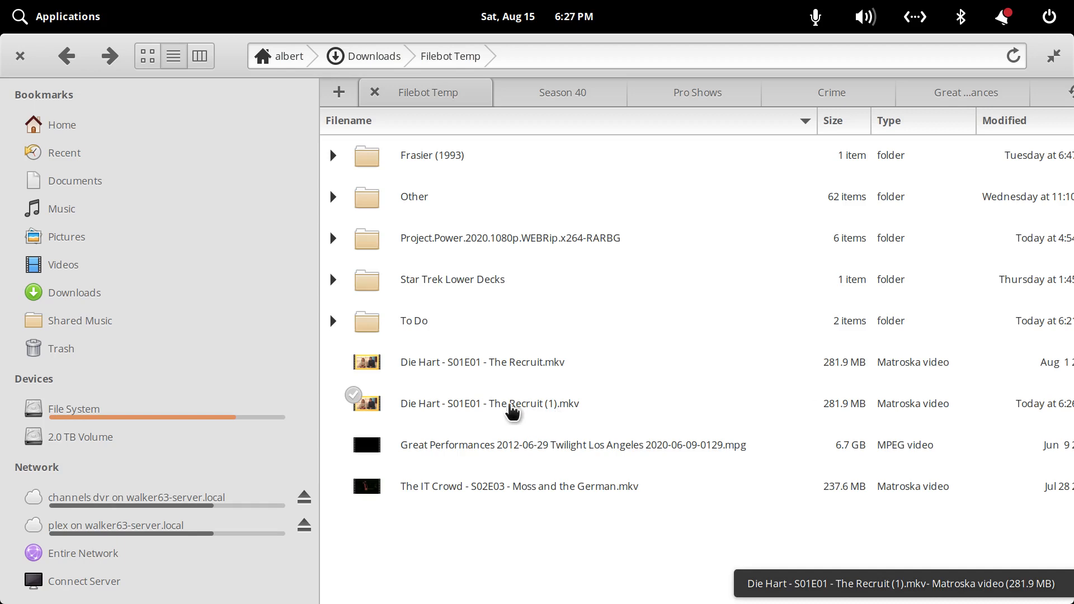
click(484, 367)
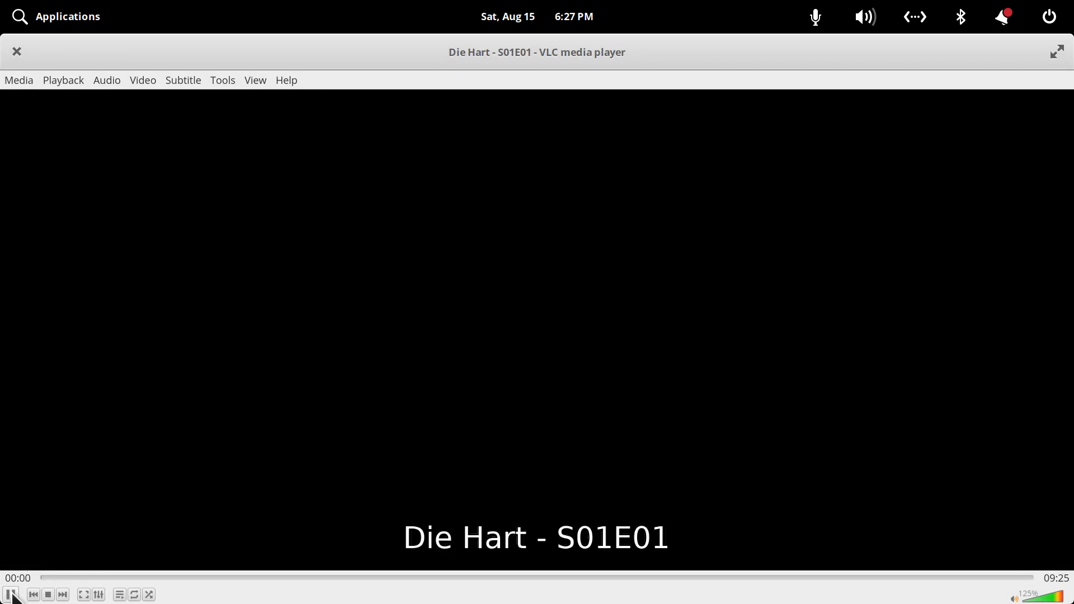
click(11, 594)
click(183, 81)
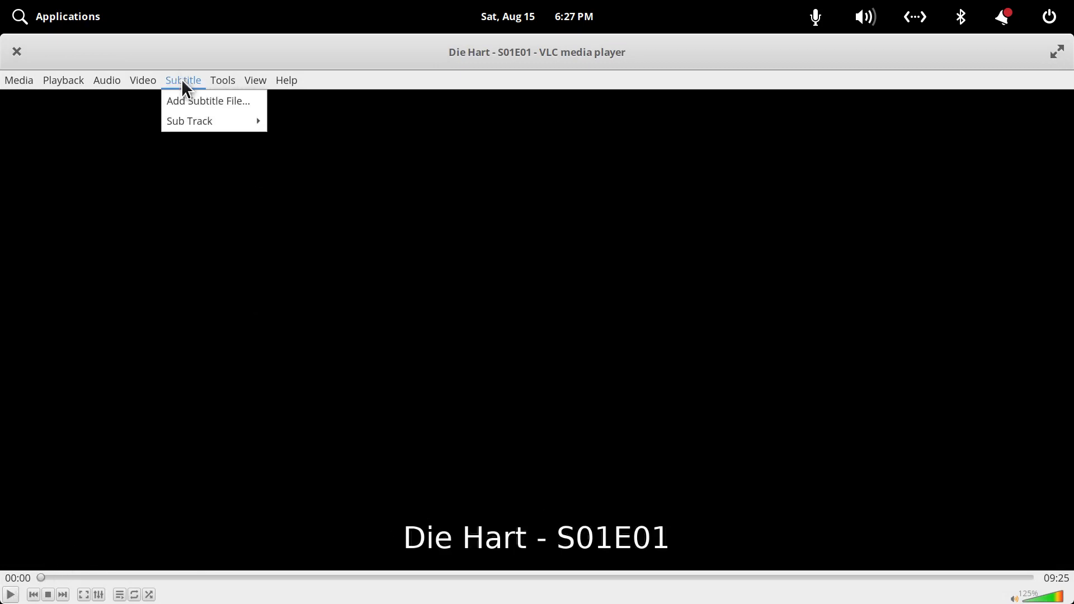
mouse_move(203, 119)
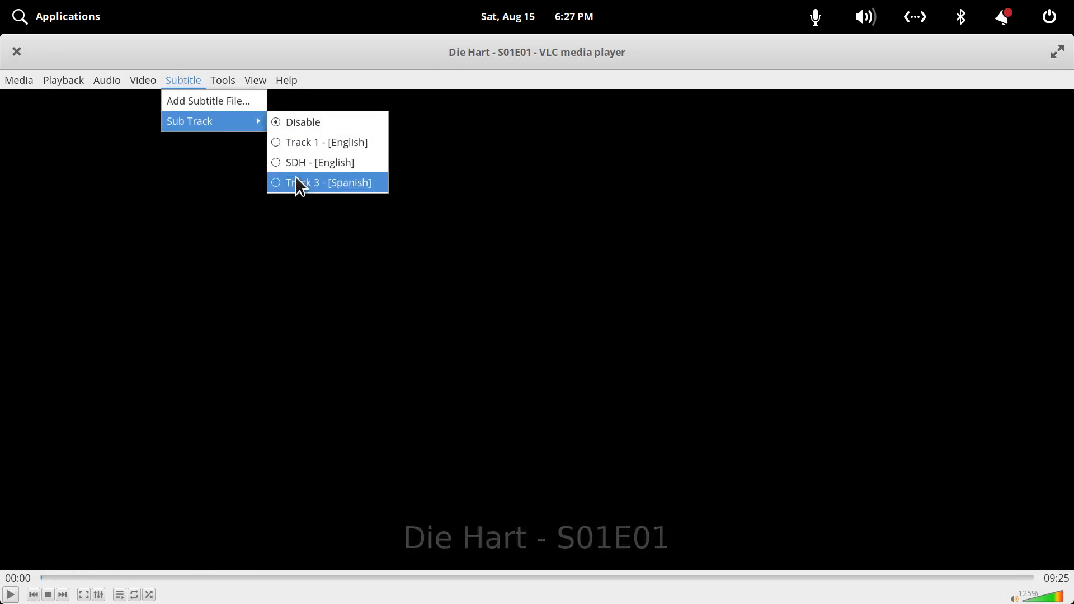
click(17, 51)
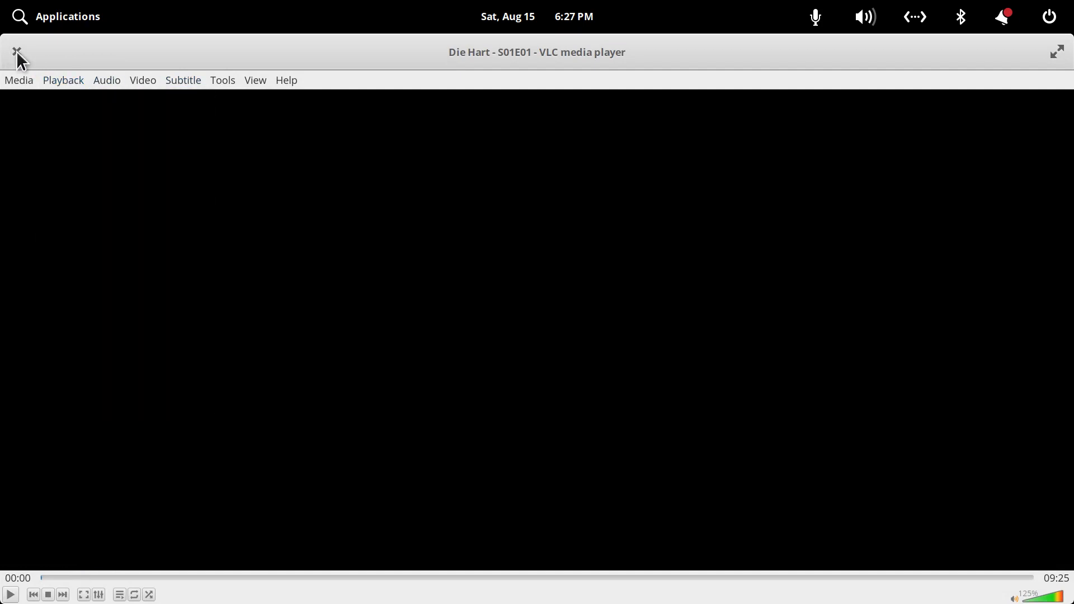
click(19, 55)
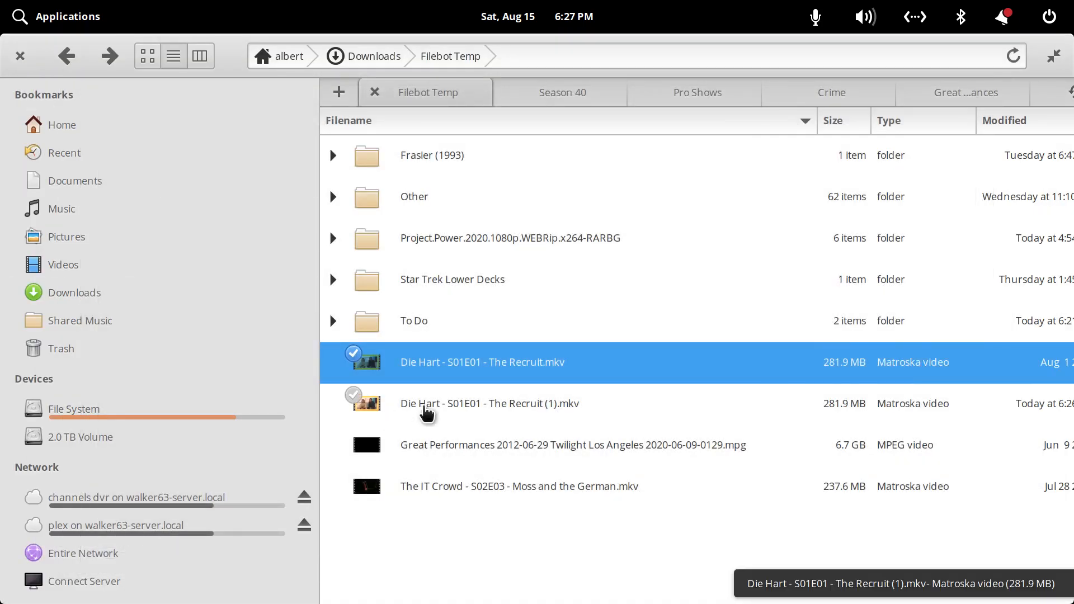
Open Die Hart - S01E01 - The Recruit (1).mkv in VLC, check its available subtitle tracks, and close the player
double_click(426, 411)
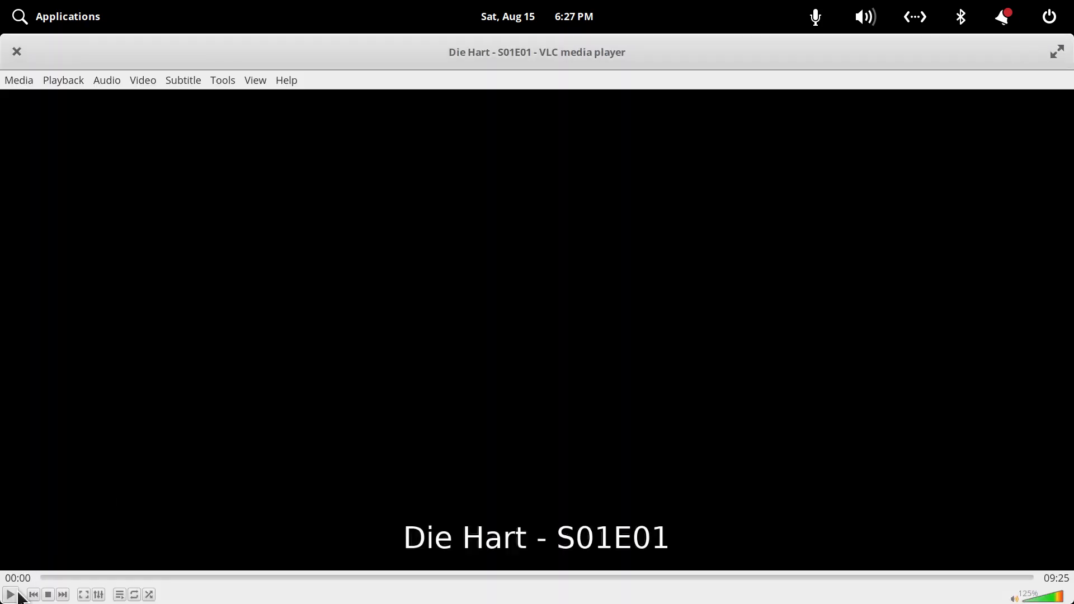
click(184, 81)
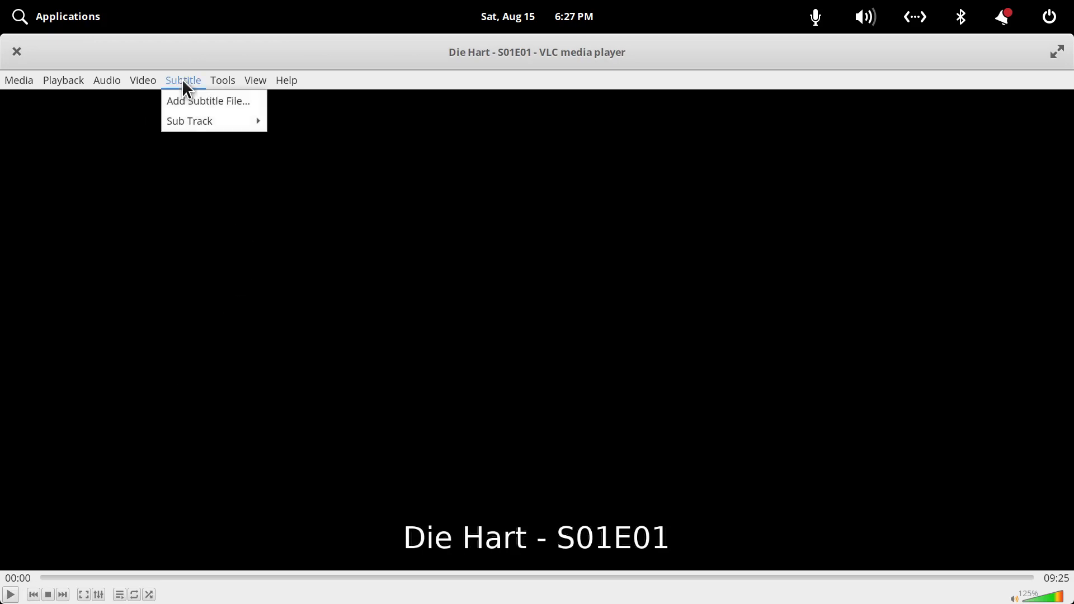
mouse_move(203, 130)
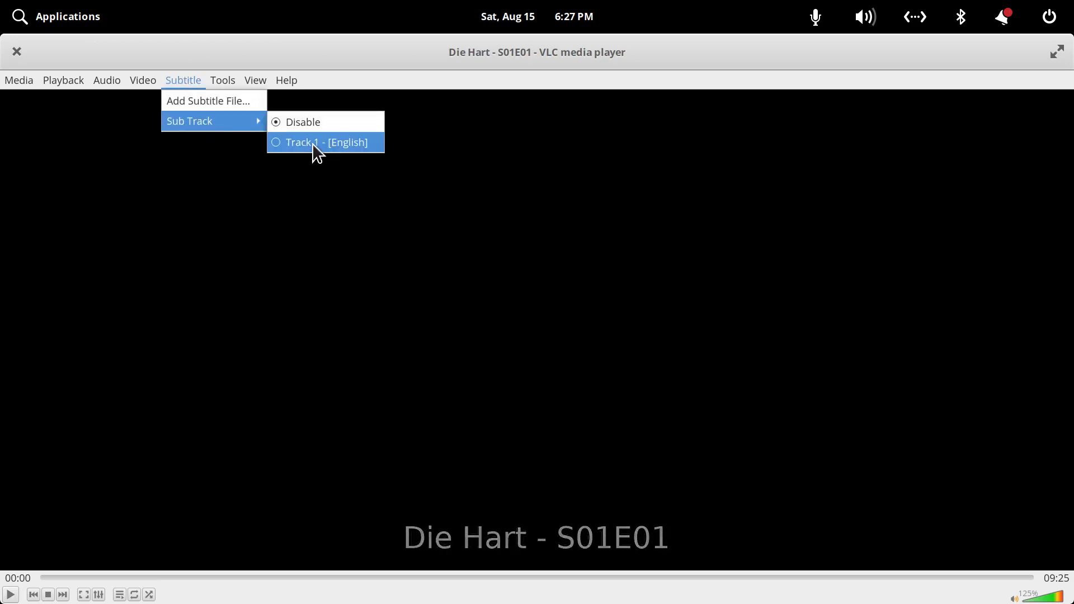
click(16, 51)
click(16, 50)
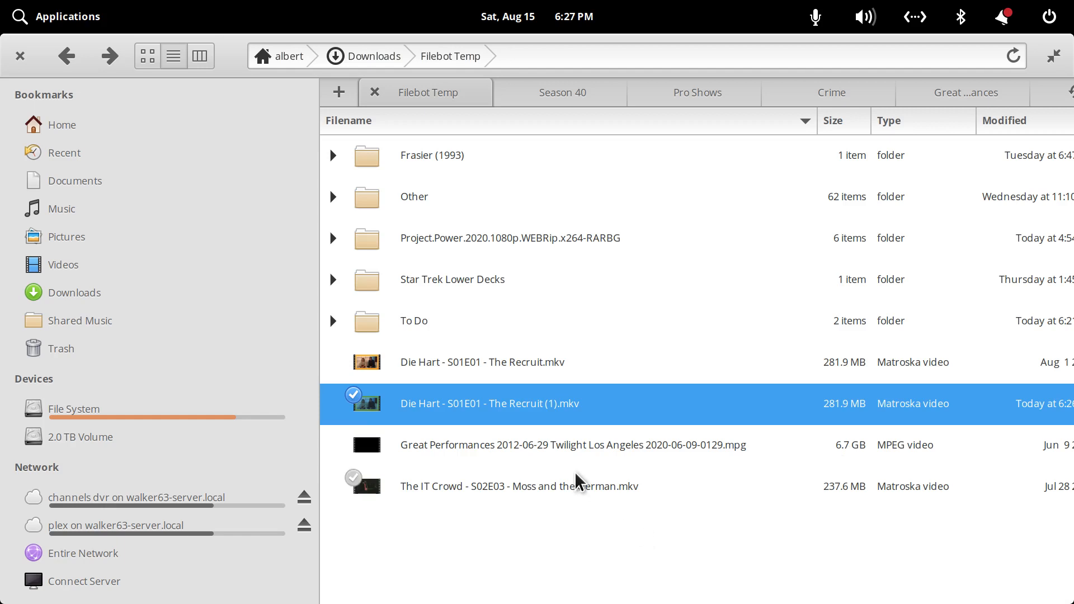
Switch to Tutorial Text.odt in LibreOffice Writer and copy the trim points 0:32,1:27:10
mouse_move(520, 598)
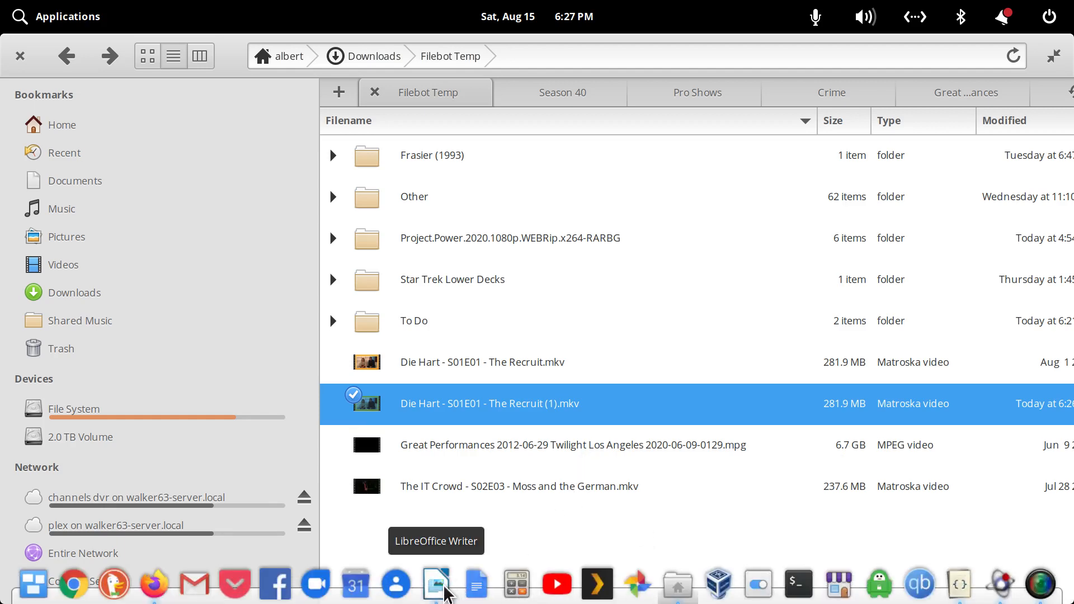
click(437, 585)
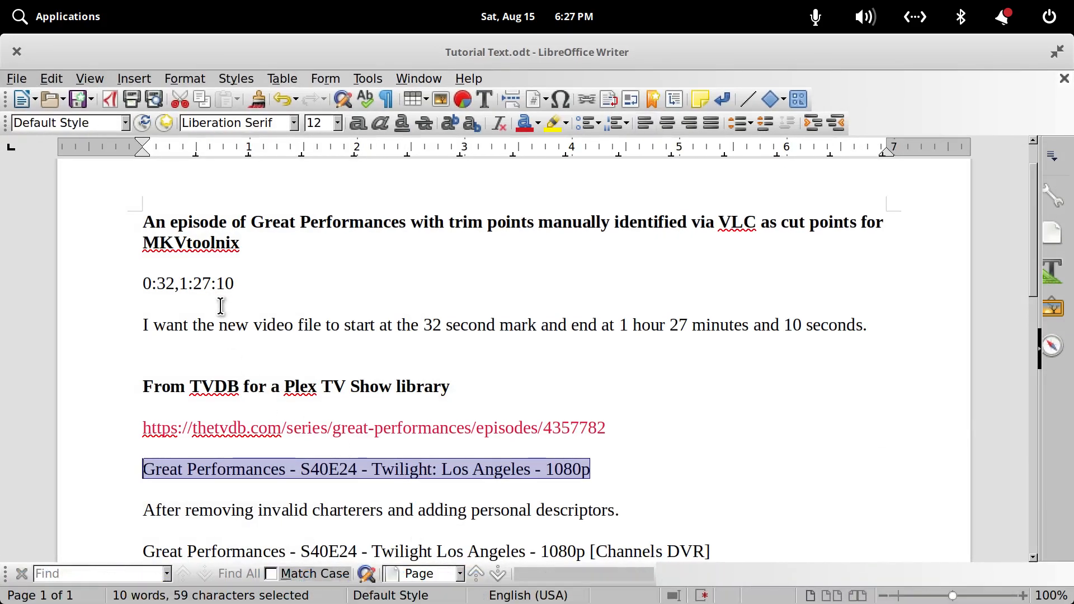
drag(143, 283, 175, 286)
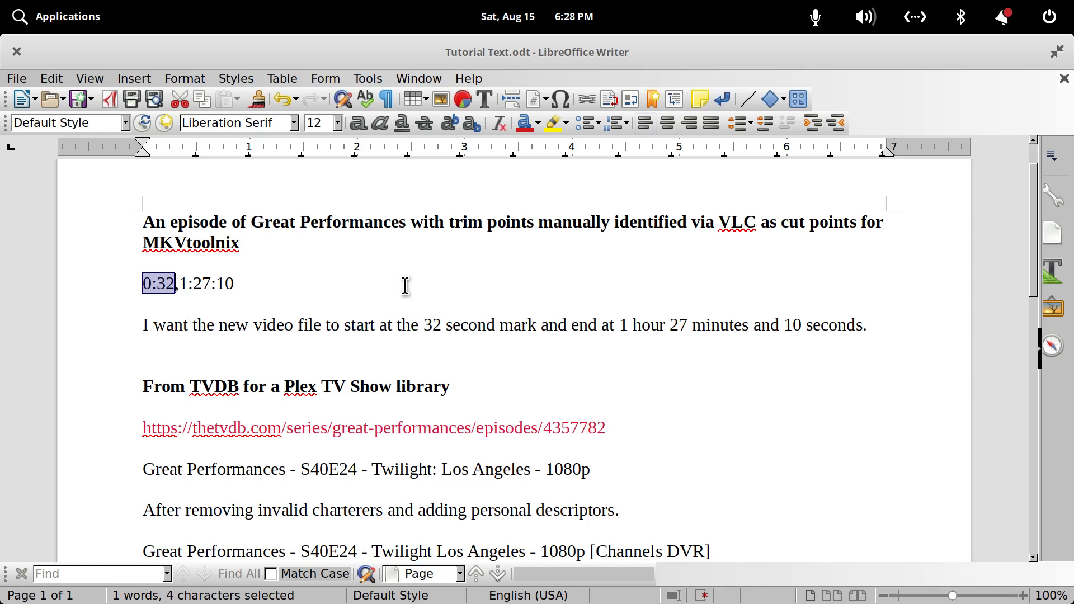
key(shift+Right)
key(shift+Right)
key(shift+Right)
key(shift+Right)
key(shift+Right)
key(shift+Right)
key(shift+Right)
key(shift+Right)
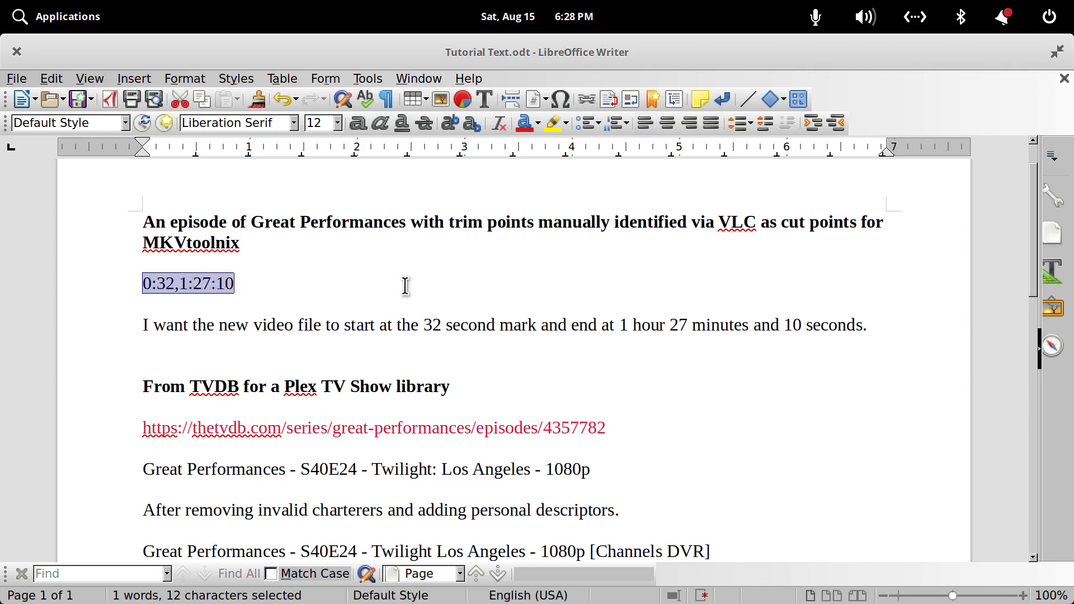
right_click(185, 284)
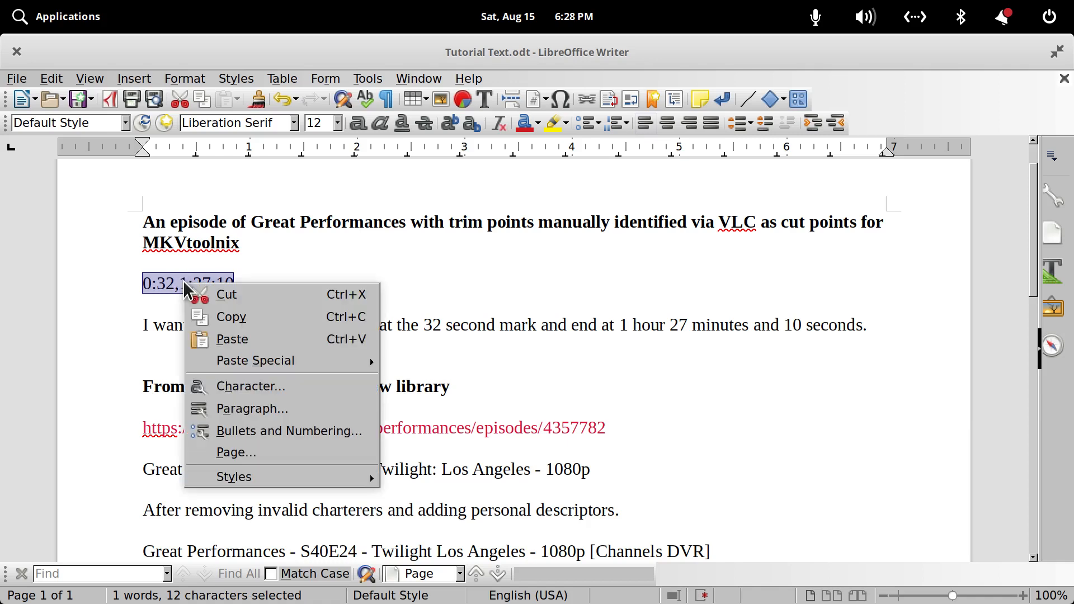
click(223, 318)
Switch to MKVToolNix GUI and remove the loaded Great Performances file from the multiplexer's source files
mouse_move(396, 593)
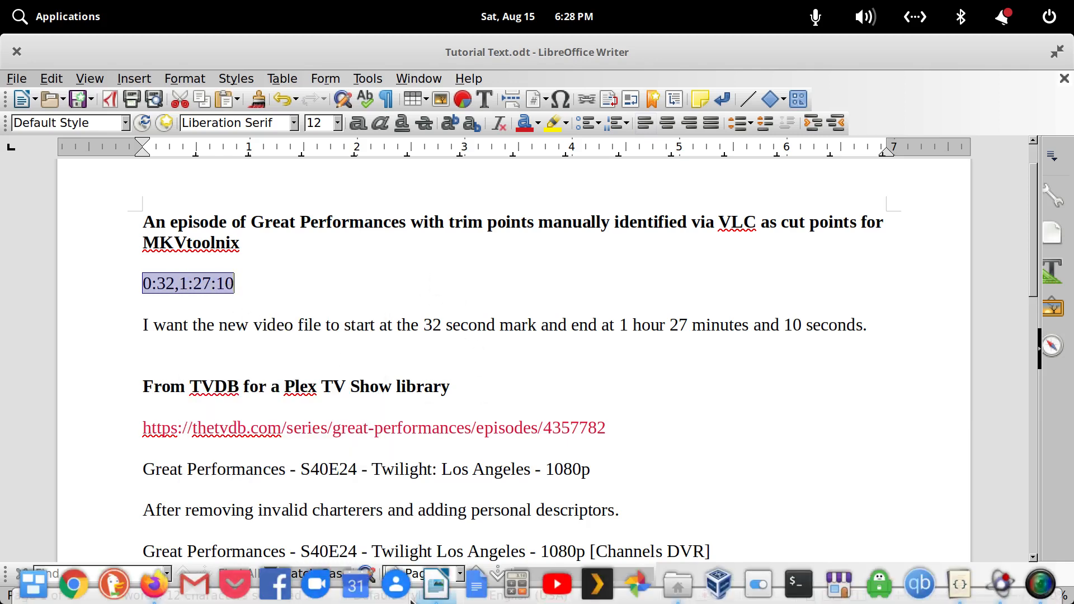
click(427, 588)
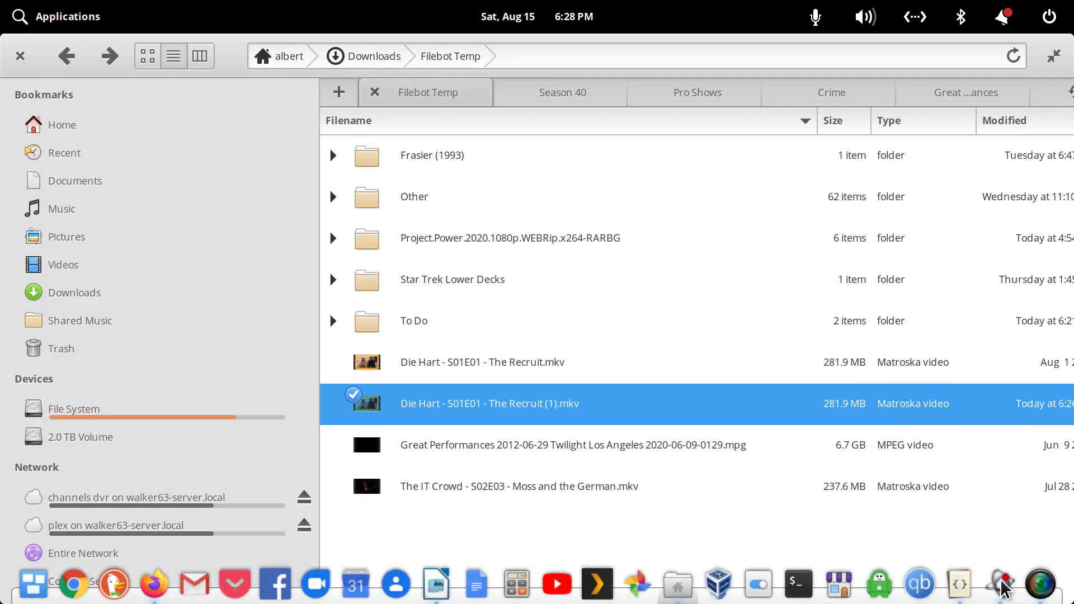
click(1001, 587)
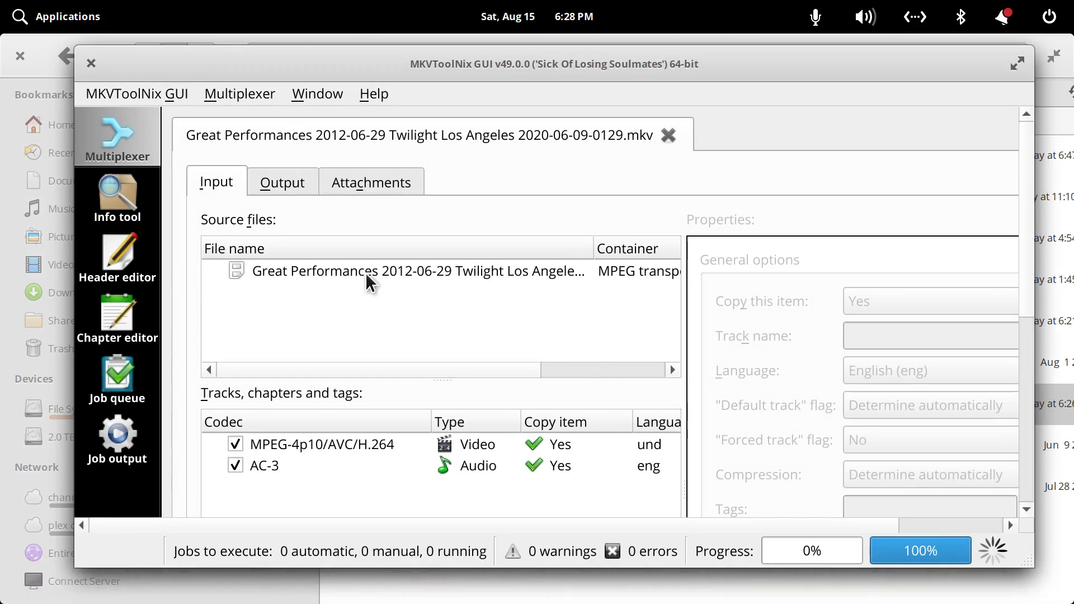
right_click(367, 270)
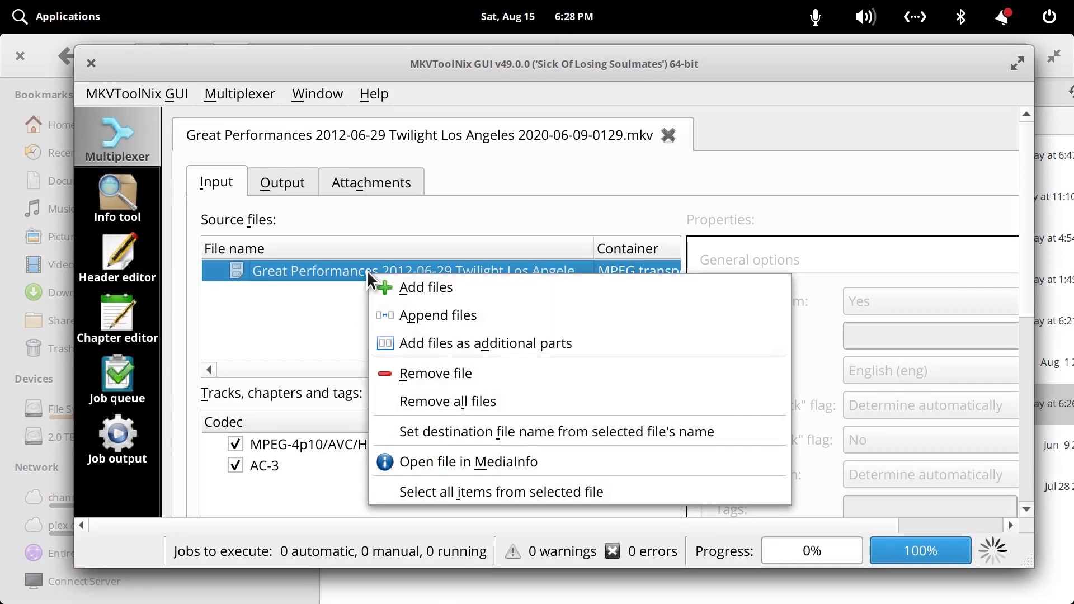
click(422, 364)
Add Great Performances 2012-06-29 Twilight Los Angeles 2020-06-09-0129.mpg from the Filebot Temp folder as a source file
right_click(344, 309)
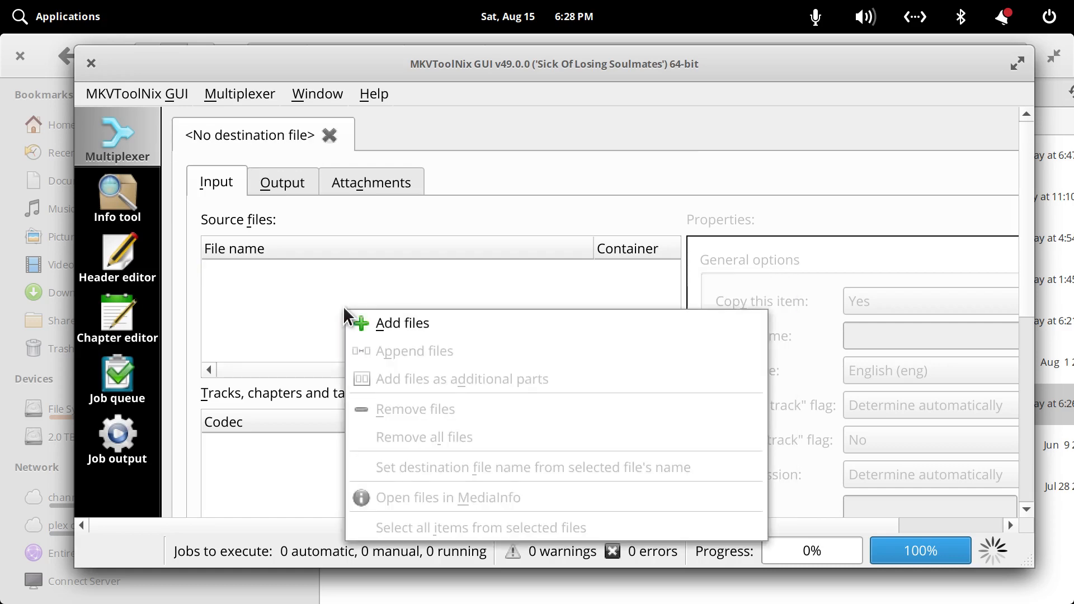
click(362, 318)
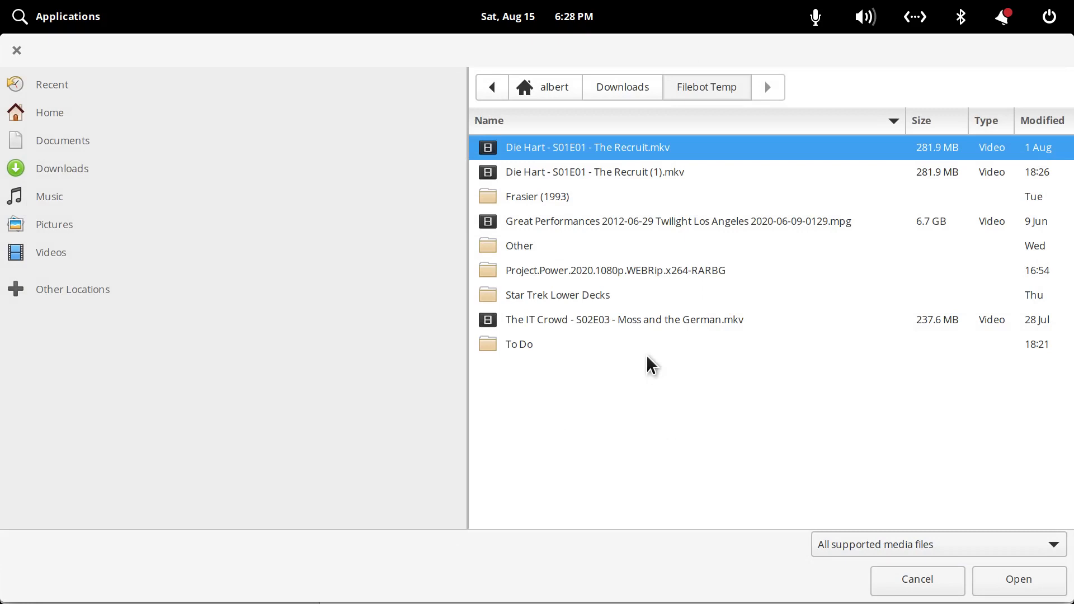
click(617, 223)
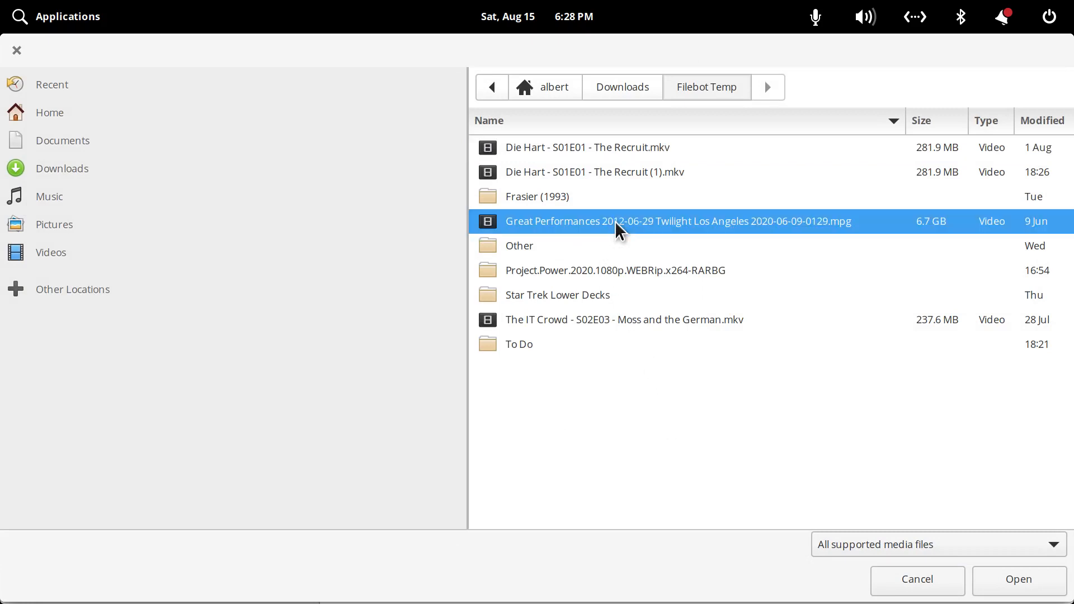
click(1027, 580)
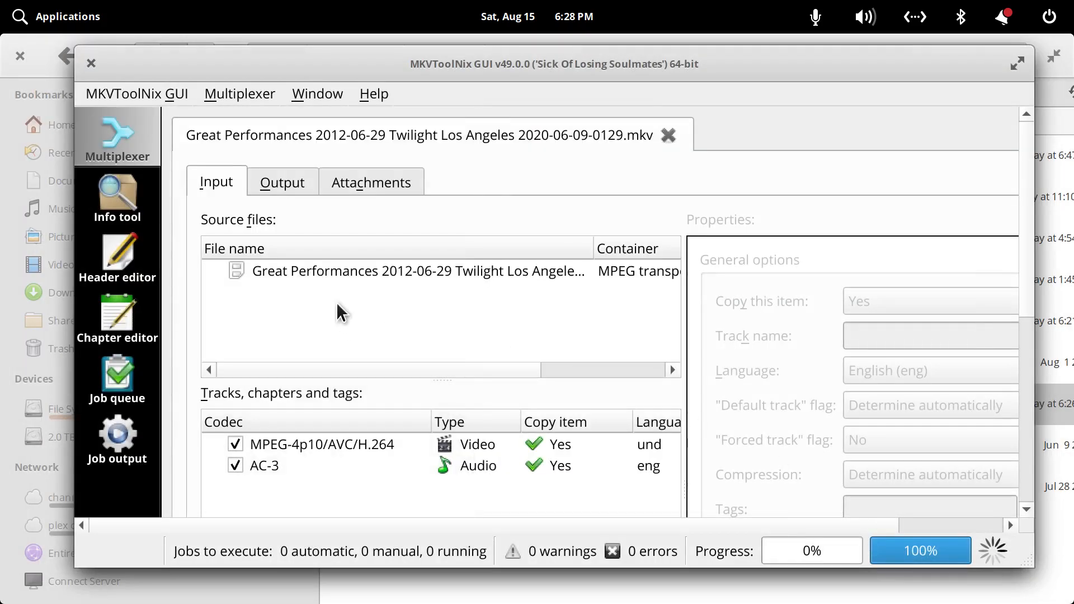
Set the output to split after specific timestamps, using the copied trim points 0:32,1:27:10
click(289, 184)
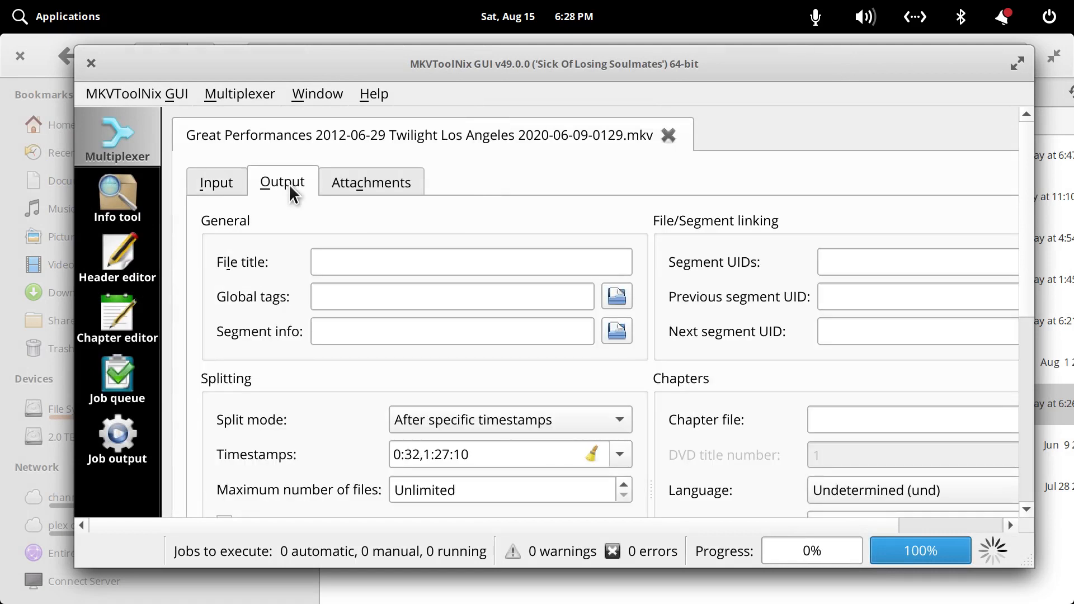
click(615, 425)
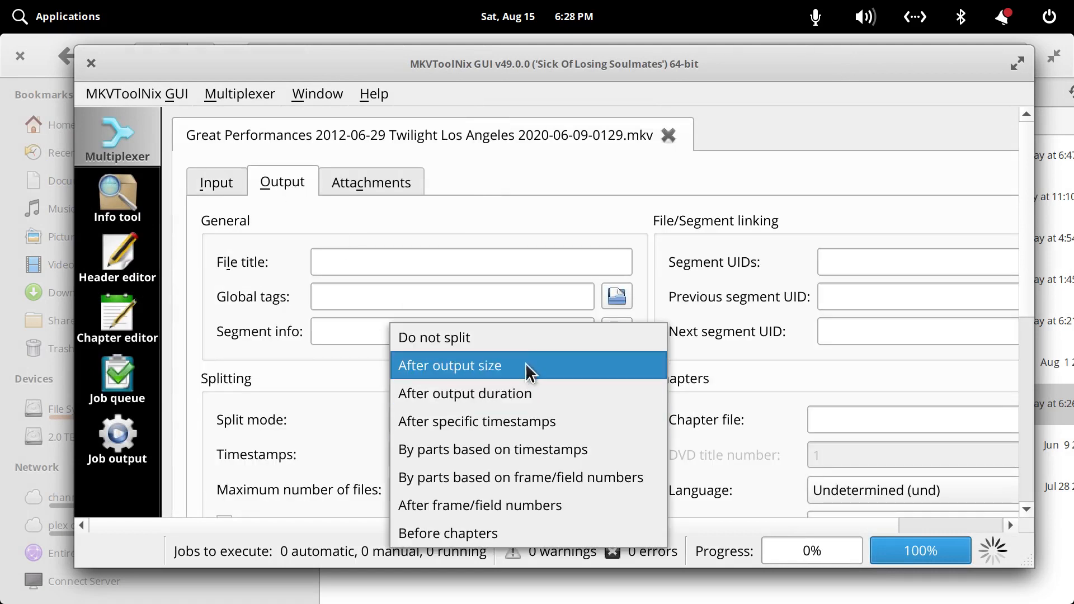
click(510, 339)
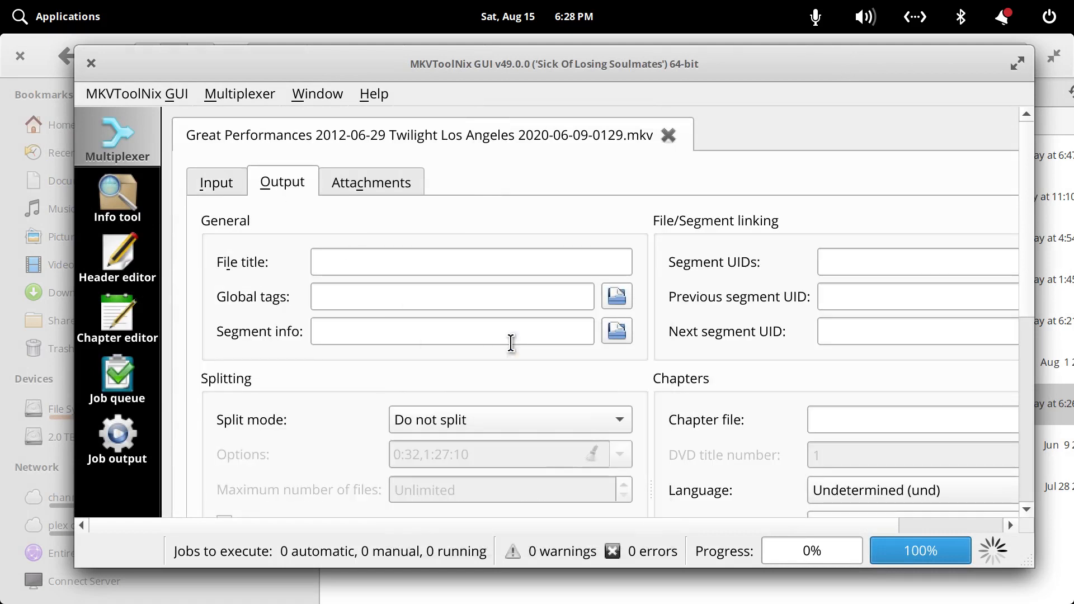
click(615, 425)
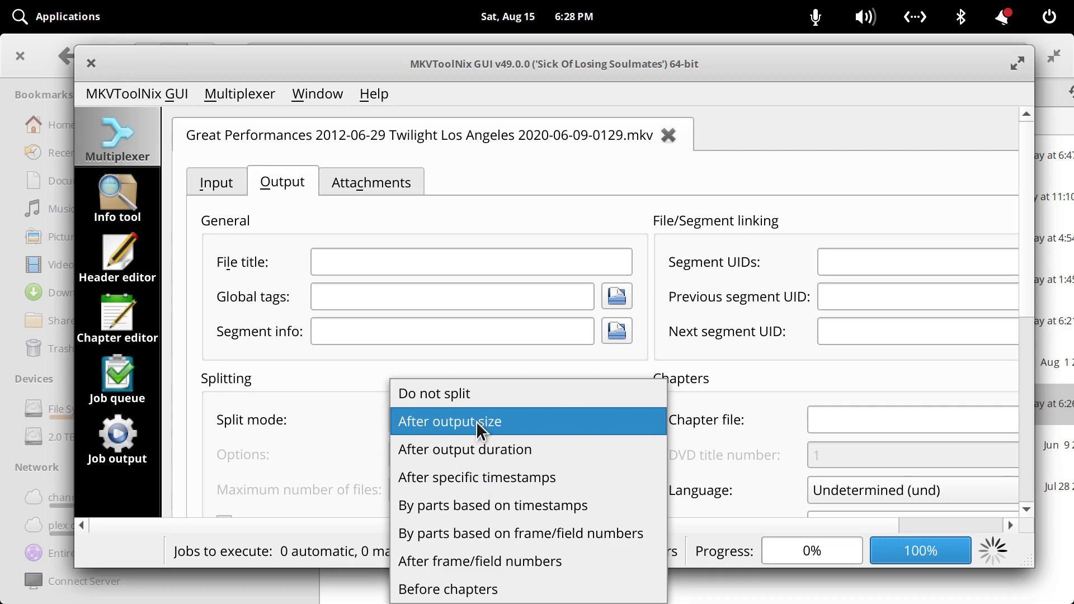
click(477, 475)
drag(489, 463, 335, 442)
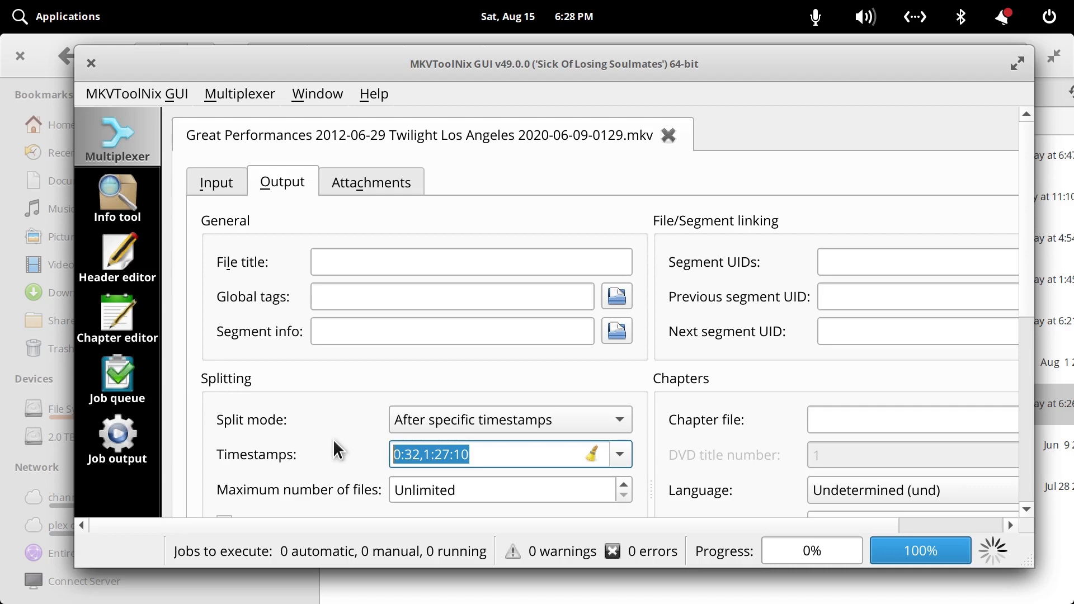
key(ctrl+v)
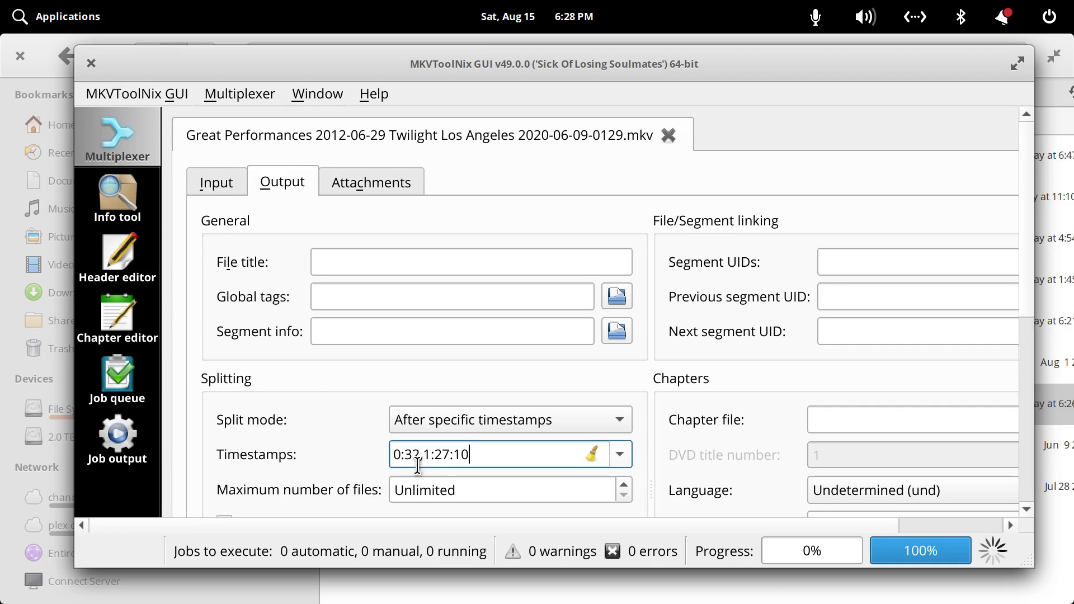
mouse_move(420, 465)
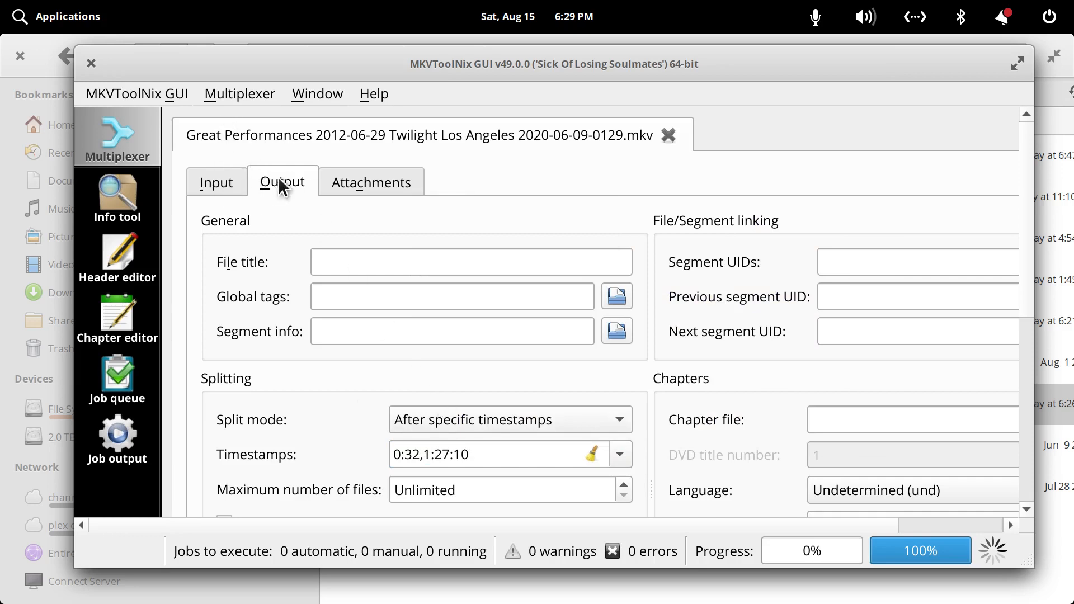
Return to the input settings and start multiplexing the Great Performances recording
click(221, 183)
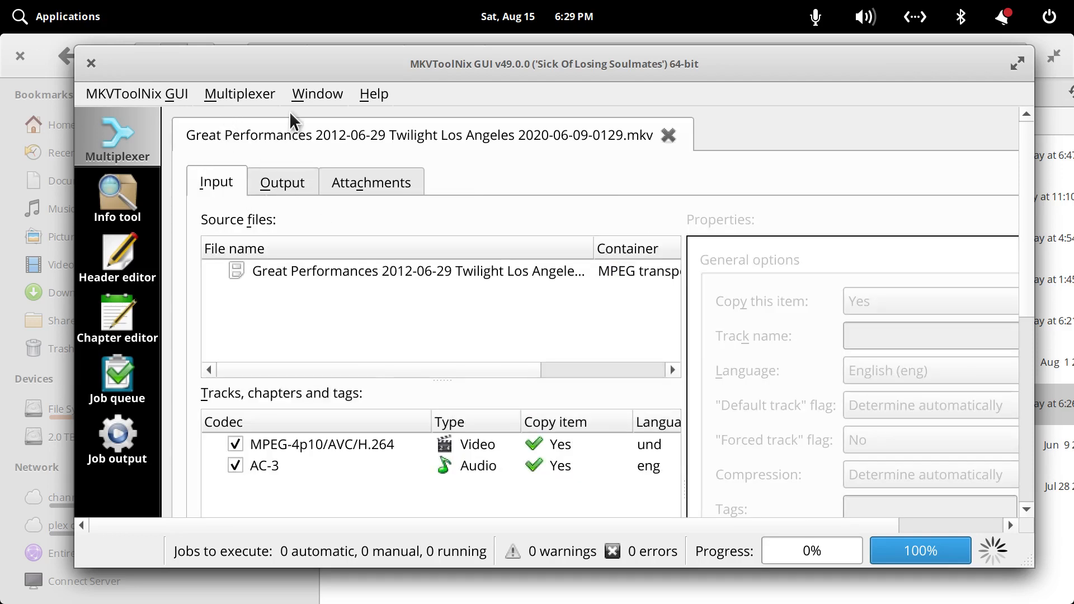
click(250, 96)
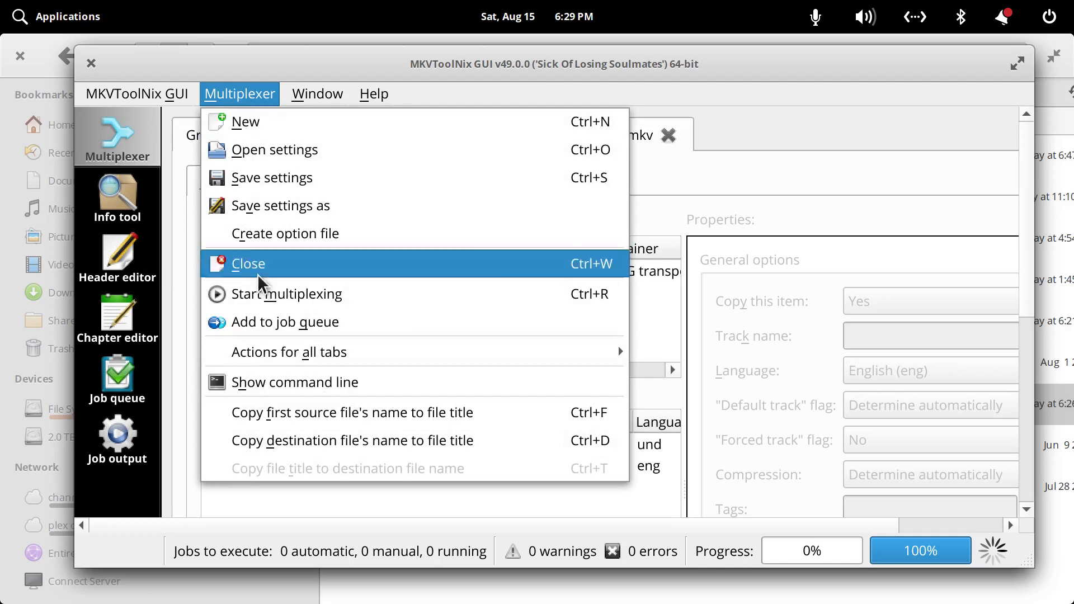
click(262, 293)
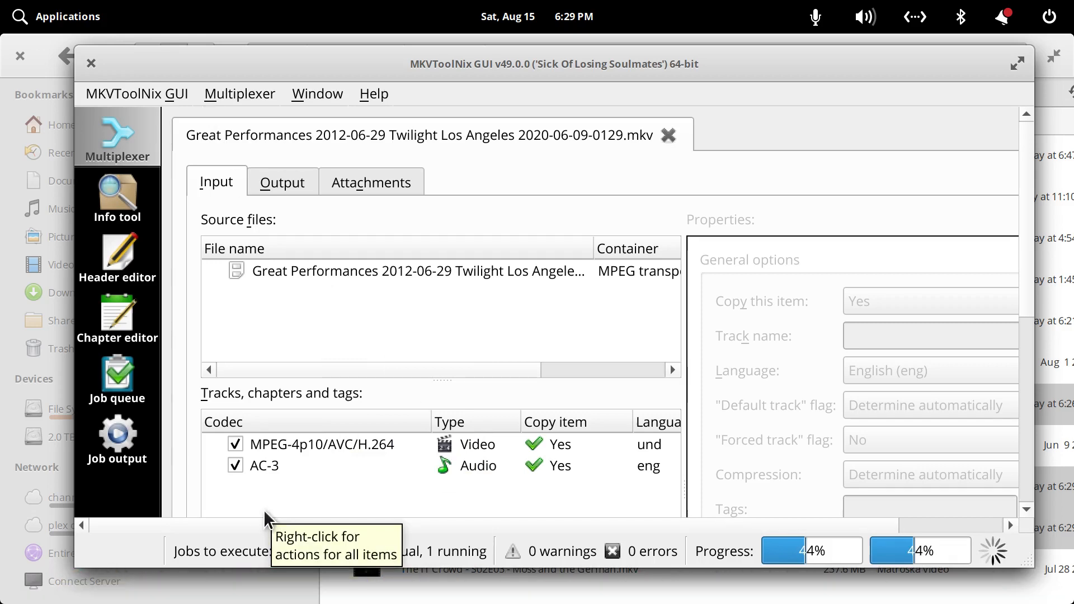
Switch to Files to view the split output, check the job's progress in MKVToolNix GUI, and return to the Filebot Temp folder
click(254, 584)
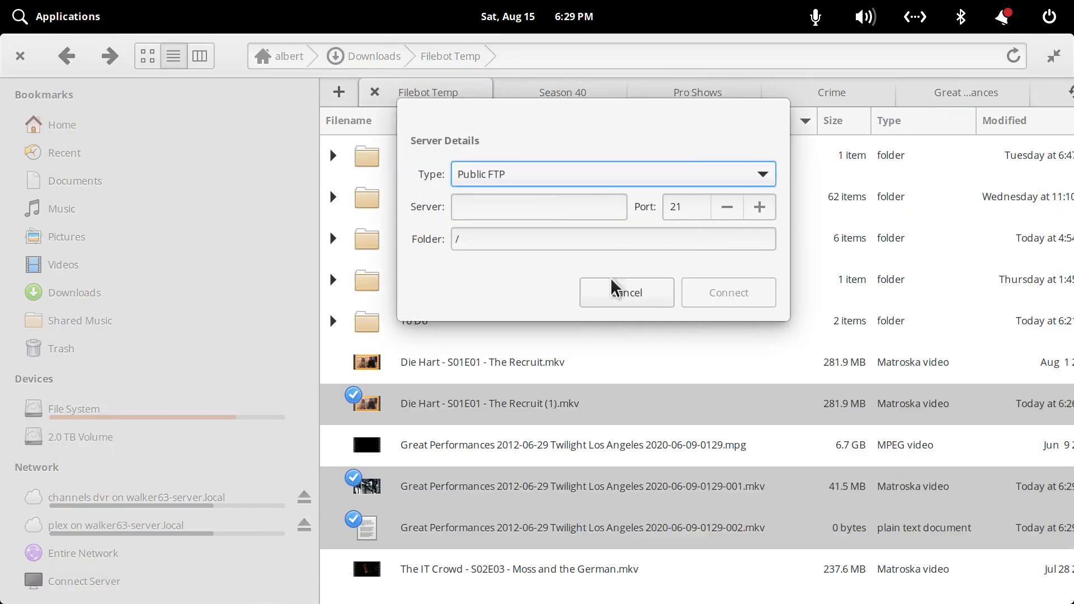
click(643, 289)
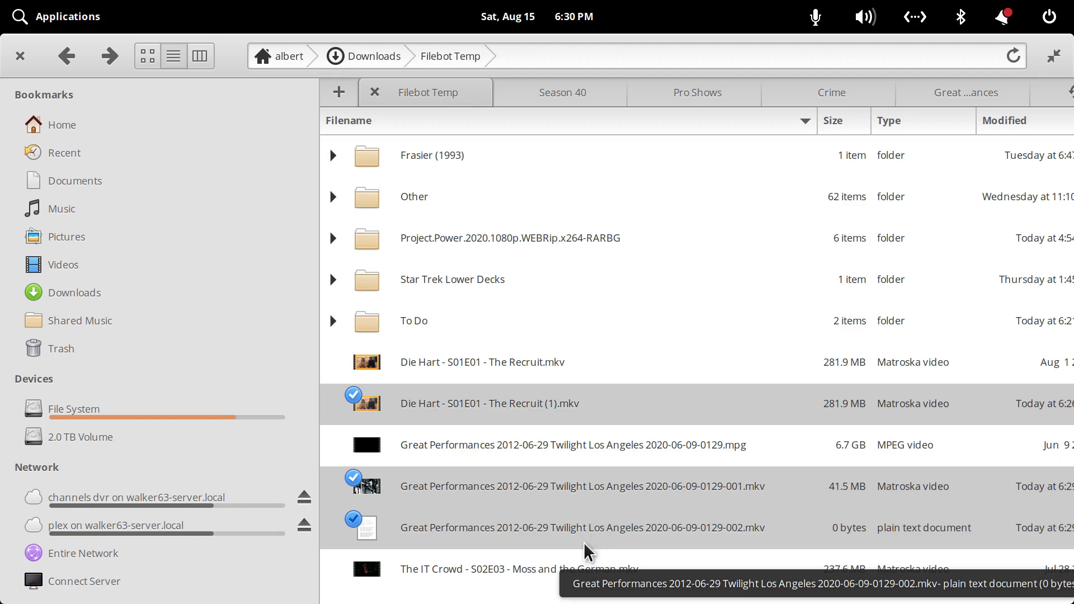
mouse_move(449, 600)
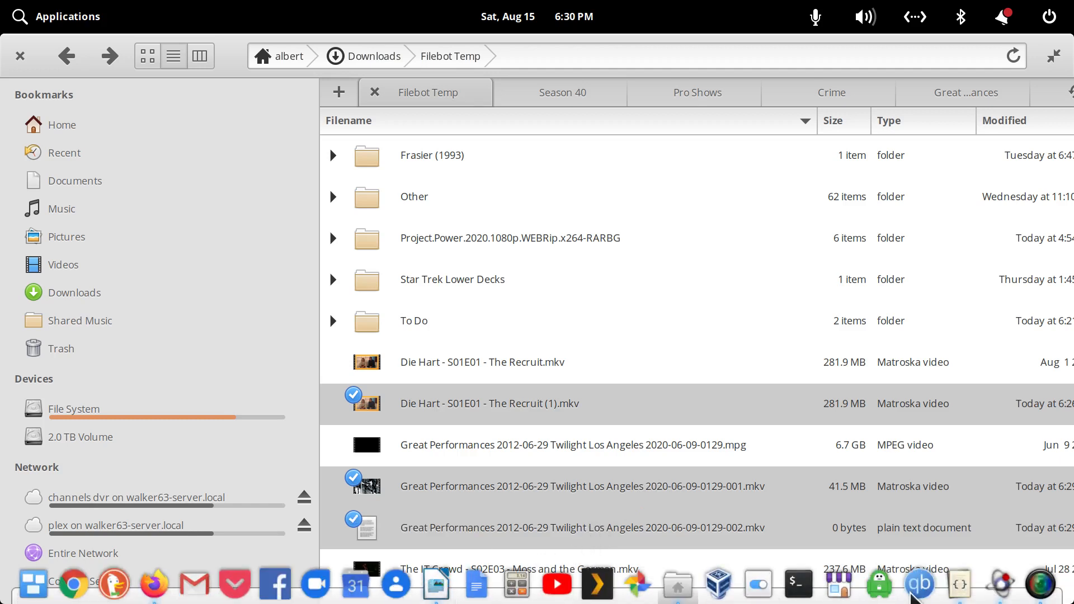
click(1000, 584)
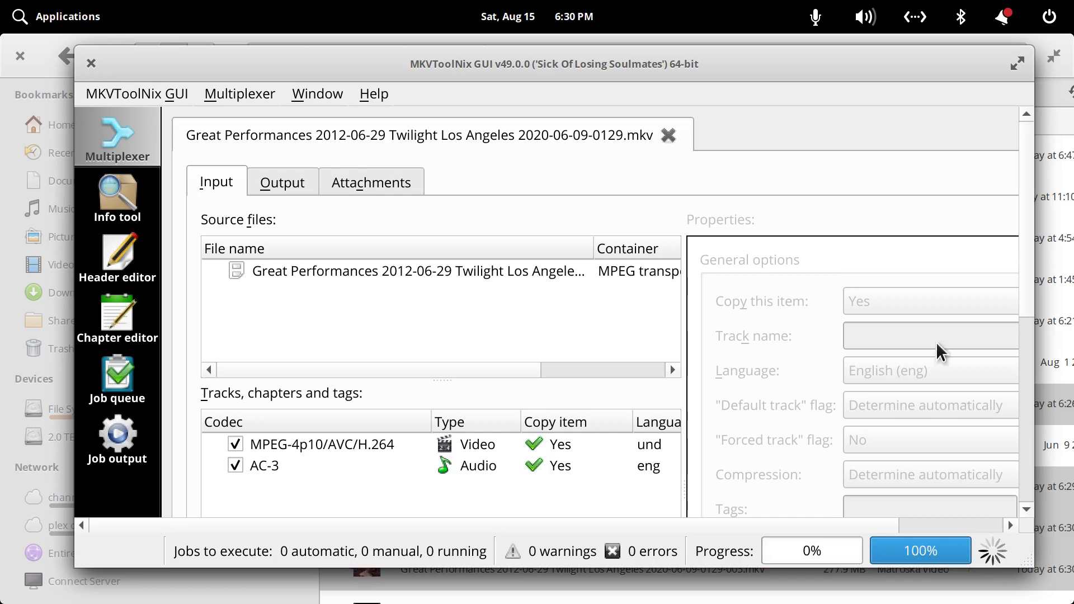
mouse_move(1013, 601)
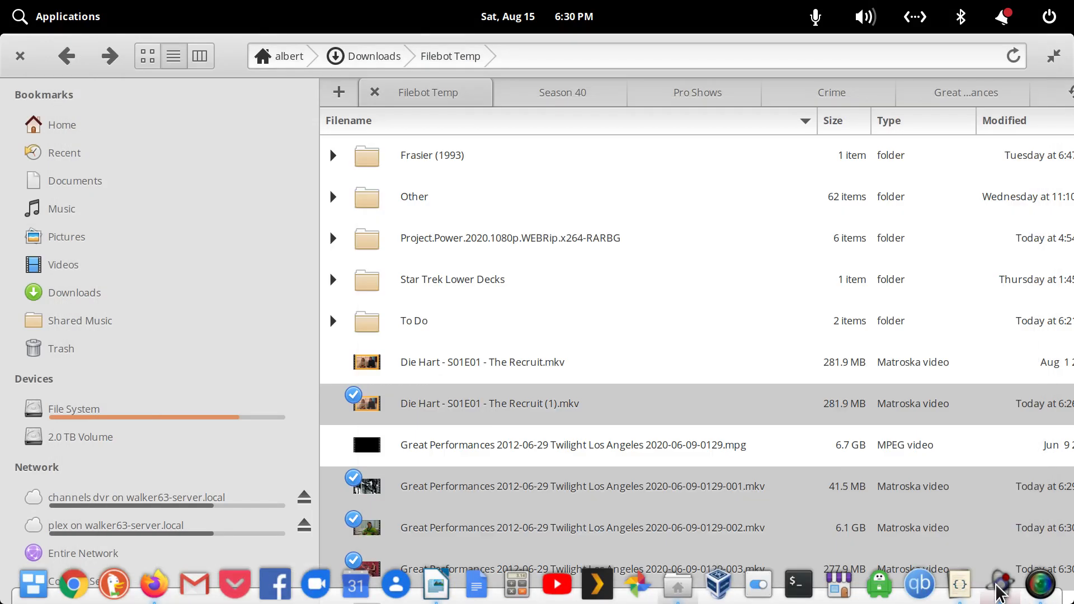
click(1005, 587)
Delete the unwanted Great Performances split parts ending in -001.mkv and -003.mkv, keeping the -002.mkv part
scroll(557, 323, down, 1)
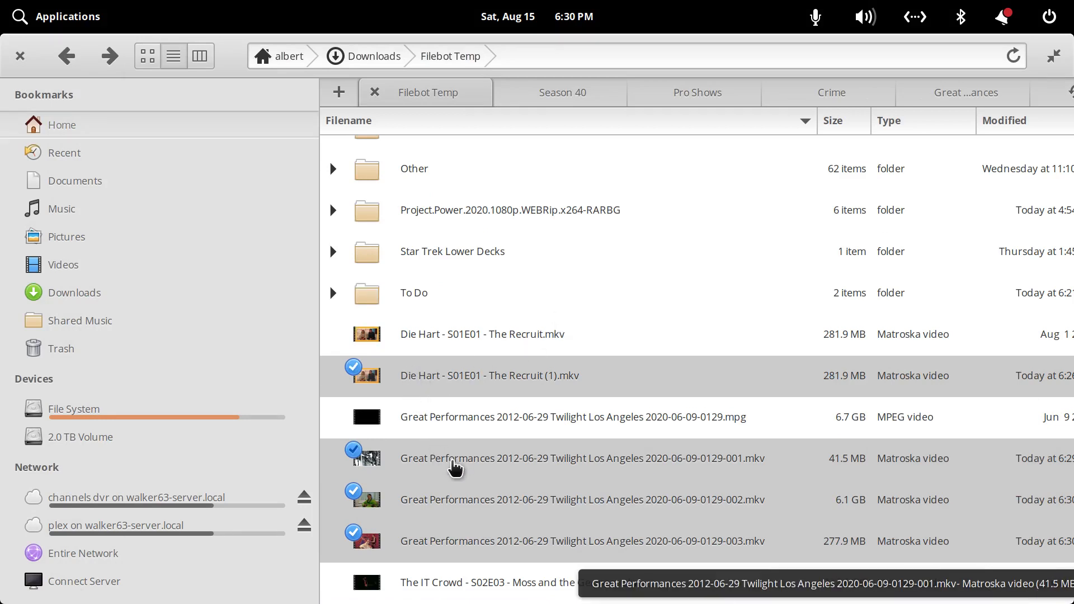
ctrl+click(487, 385)
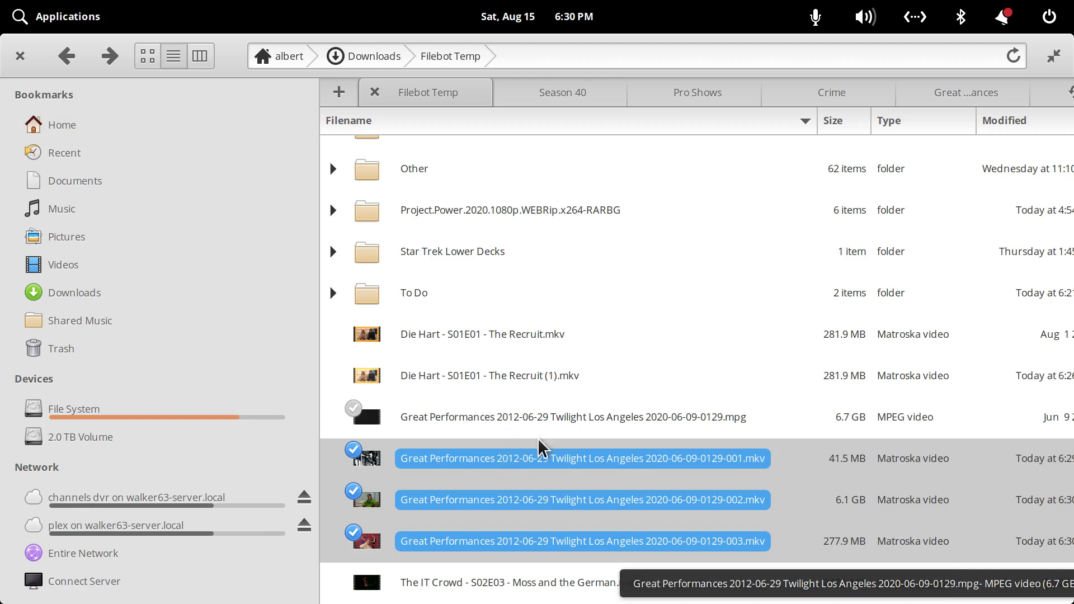
ctrl+click(603, 510)
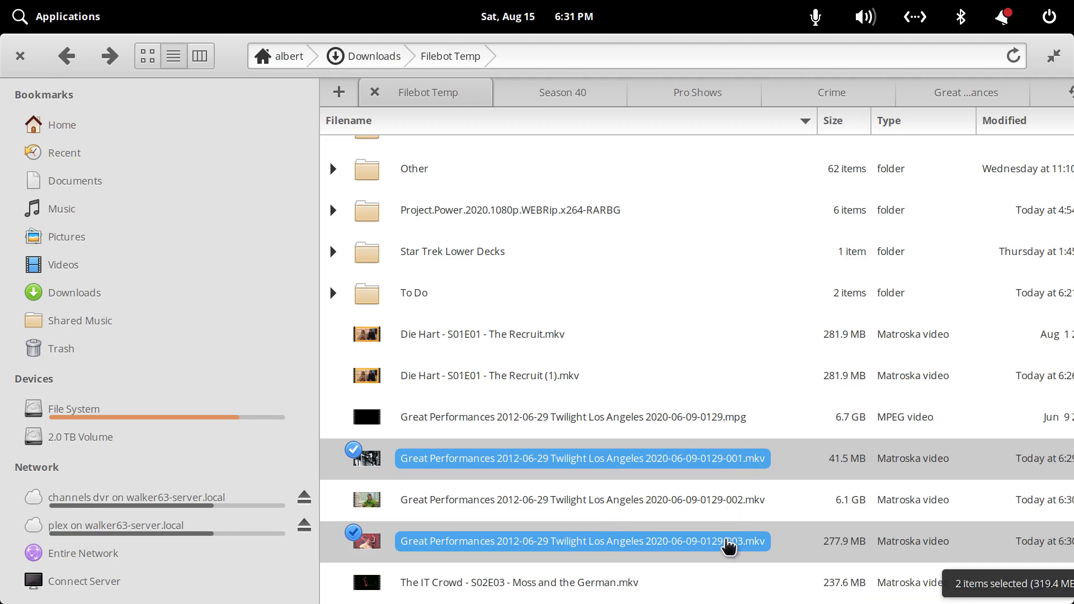
key(Delete)
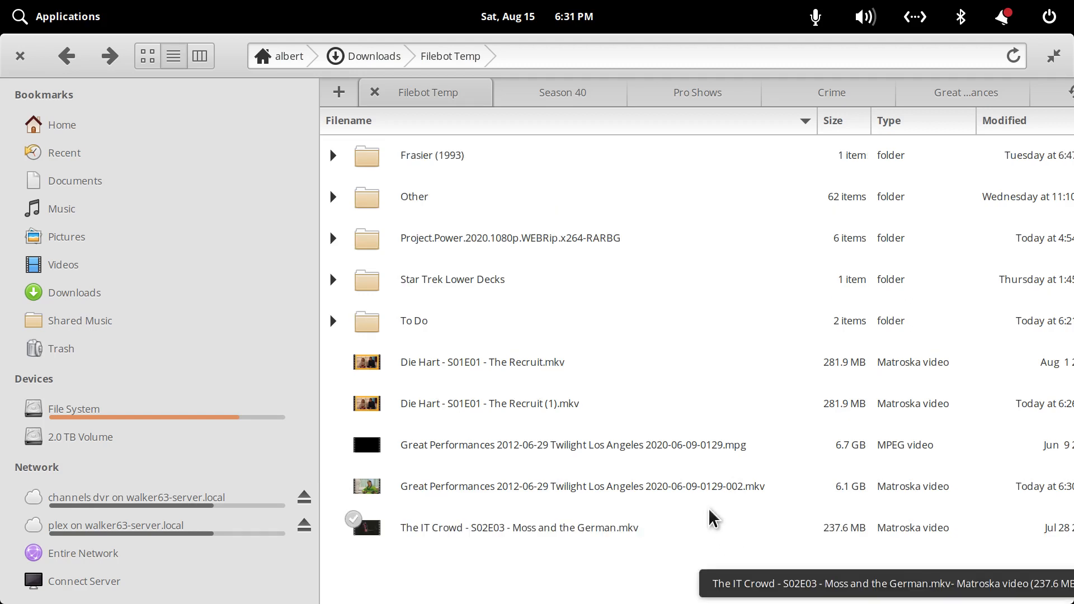
Open the Great Performances -002.mkv part in VLC, check its beginning and its last seconds, and close the player
double_click(591, 490)
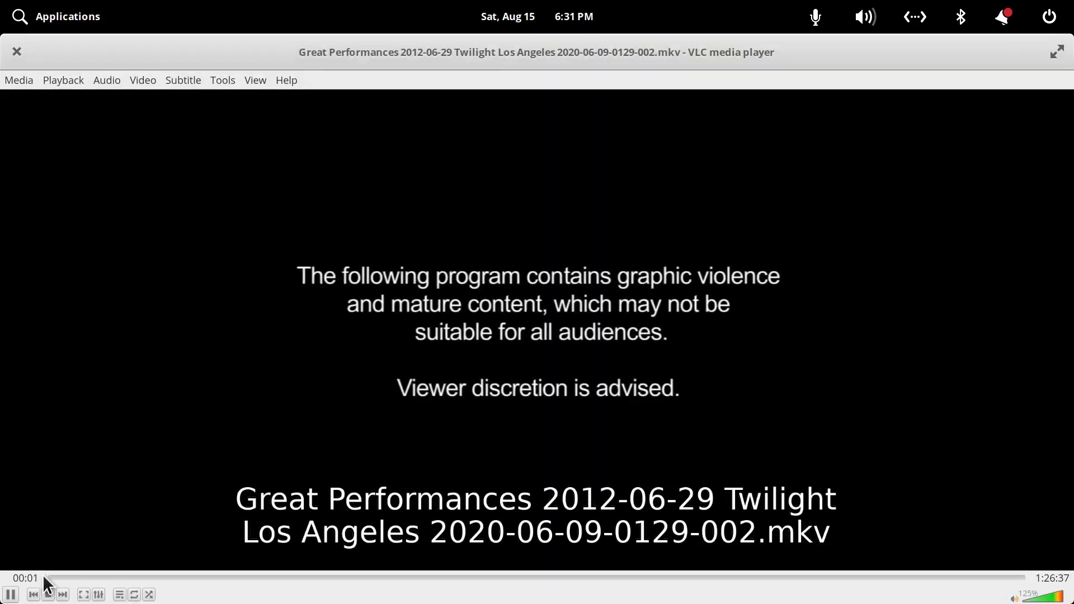
click(9, 595)
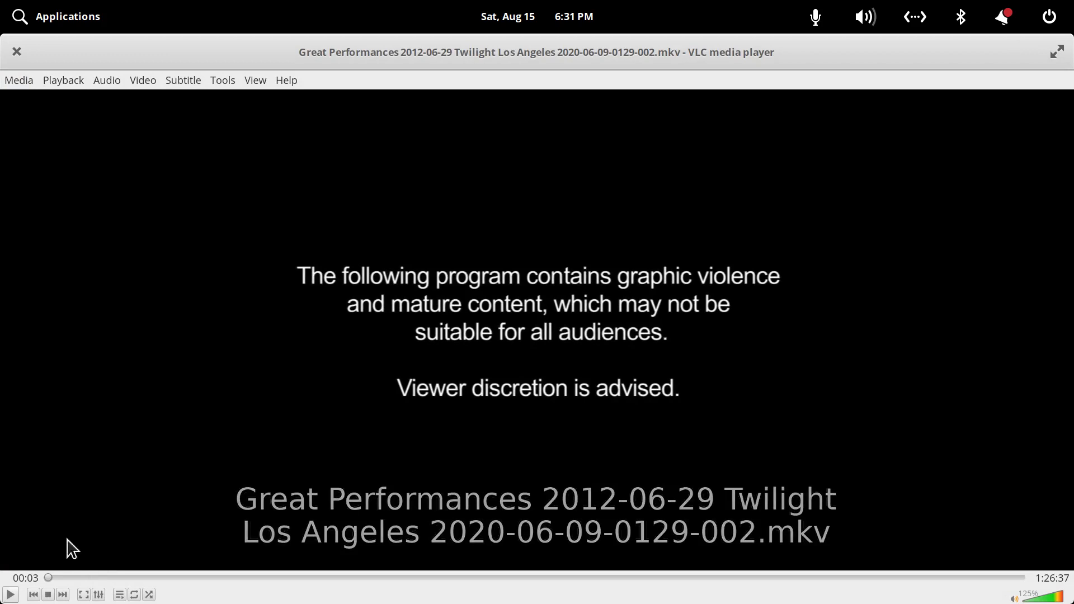
click(1023, 578)
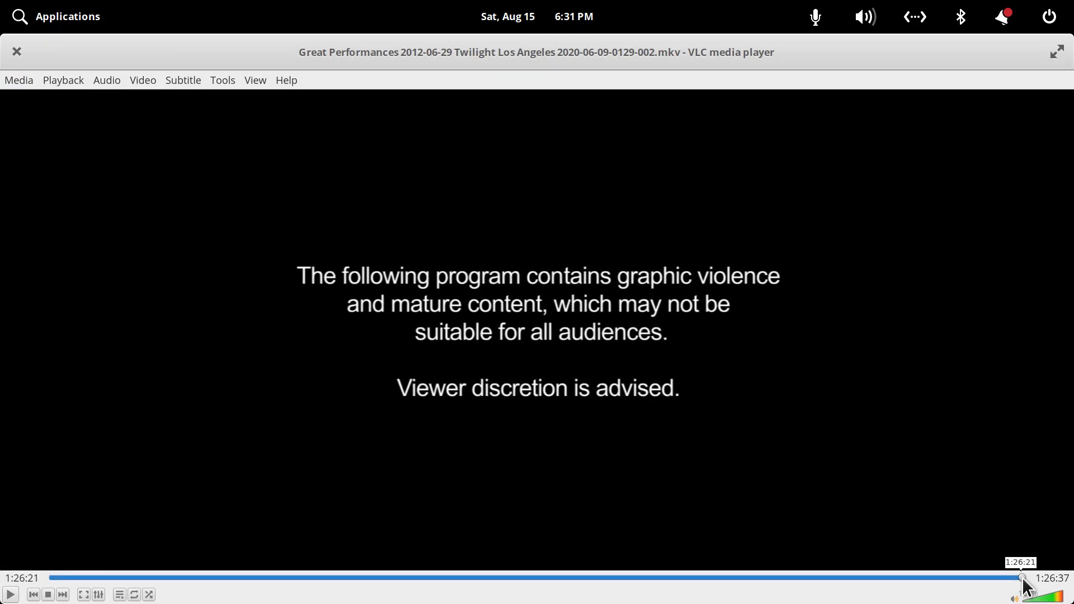
click(11, 594)
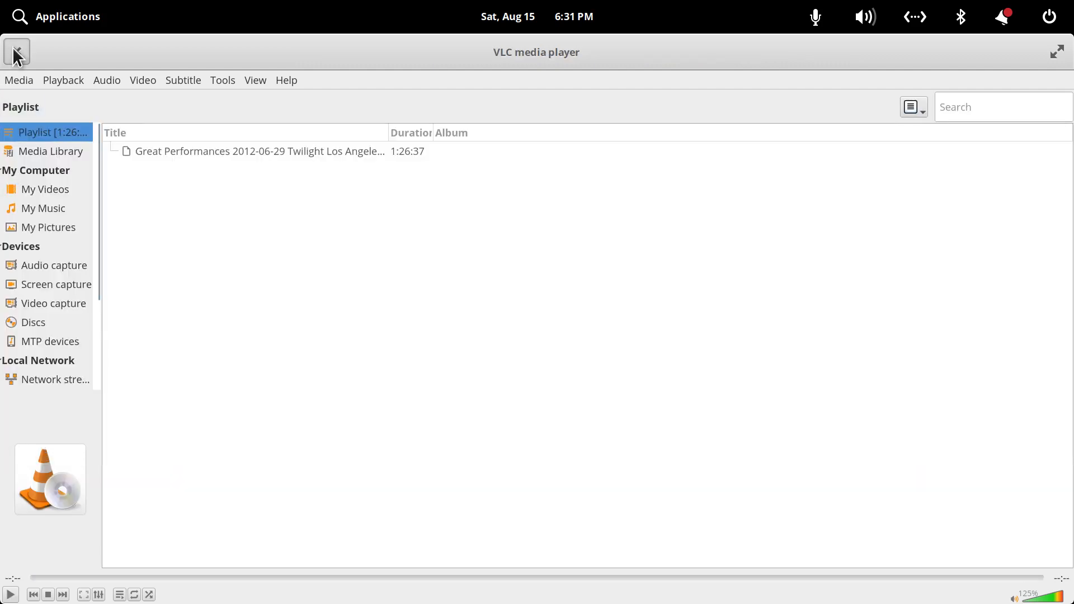
click(17, 52)
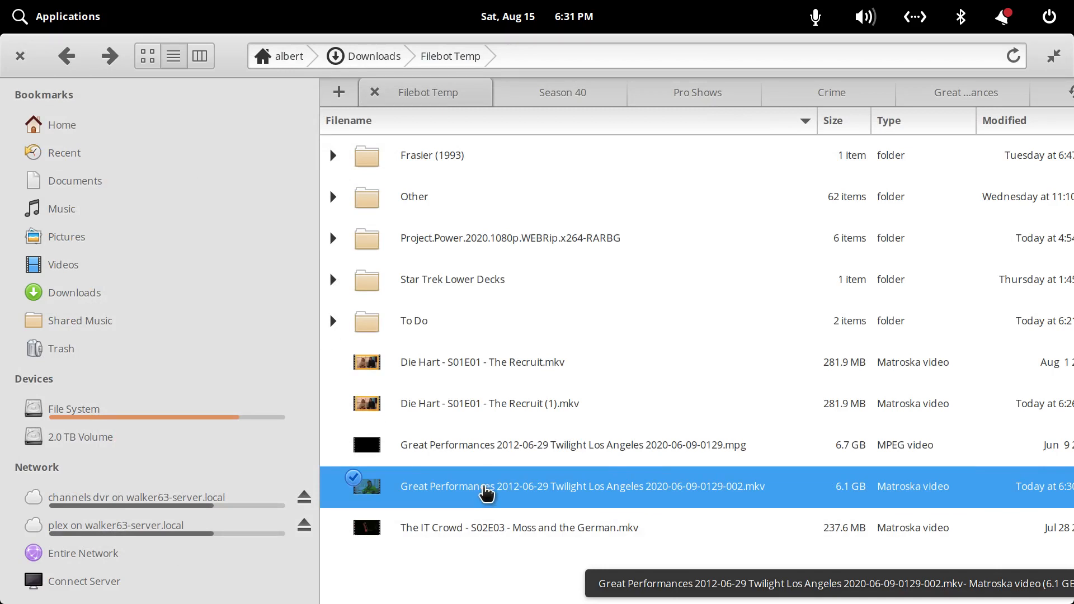
Switch to Firefox, review TheTVDB's Twilight: Los Angeles episode page, and go back to the Great Performances episode list to check its season and episode number
mouse_move(350, 592)
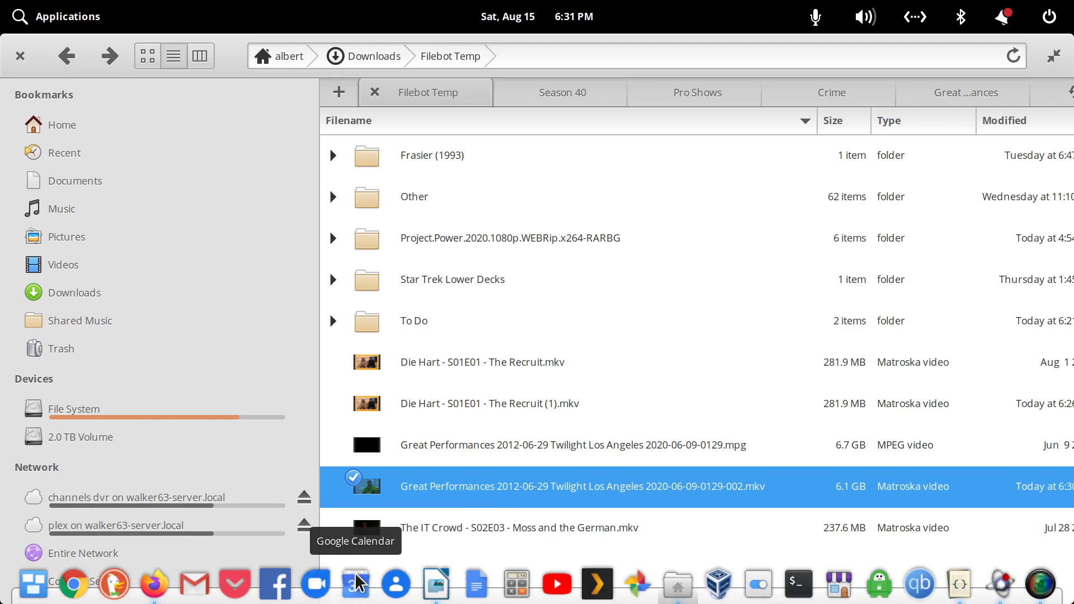
click(154, 583)
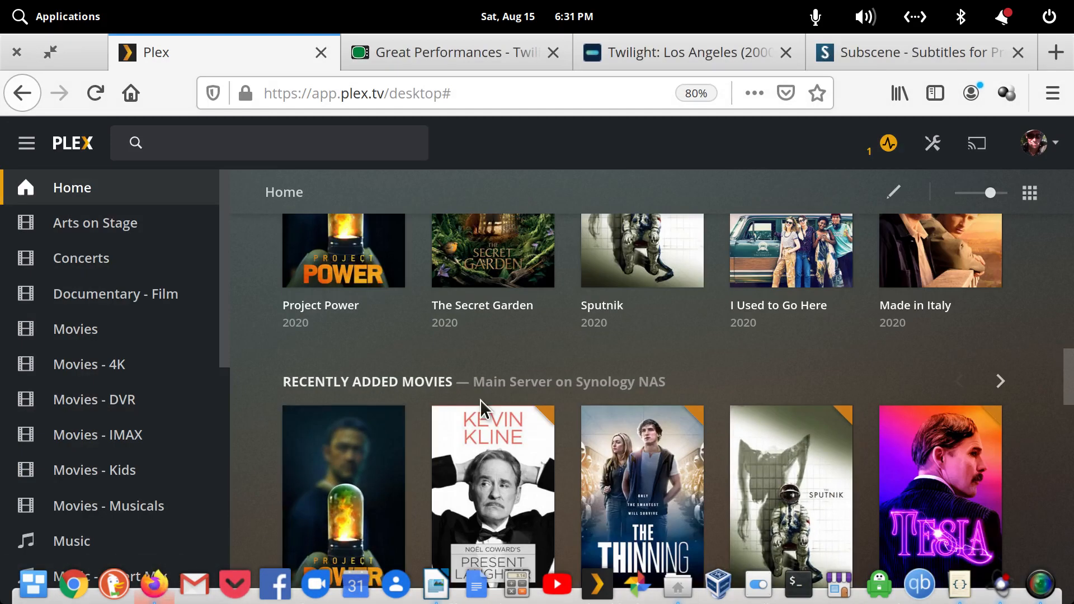
click(474, 43)
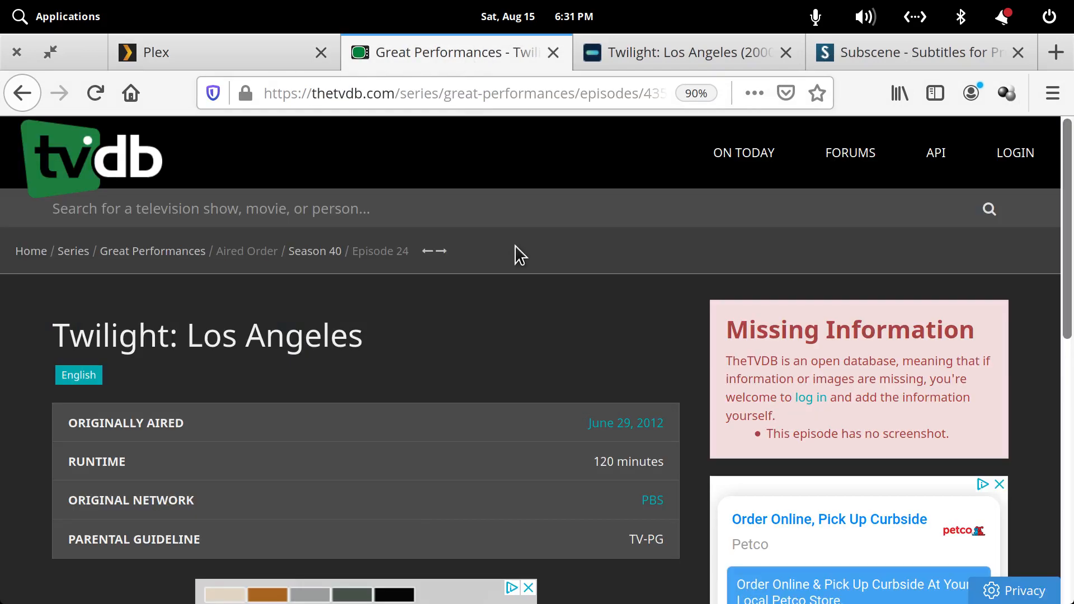
scroll(483, 383, down, 5)
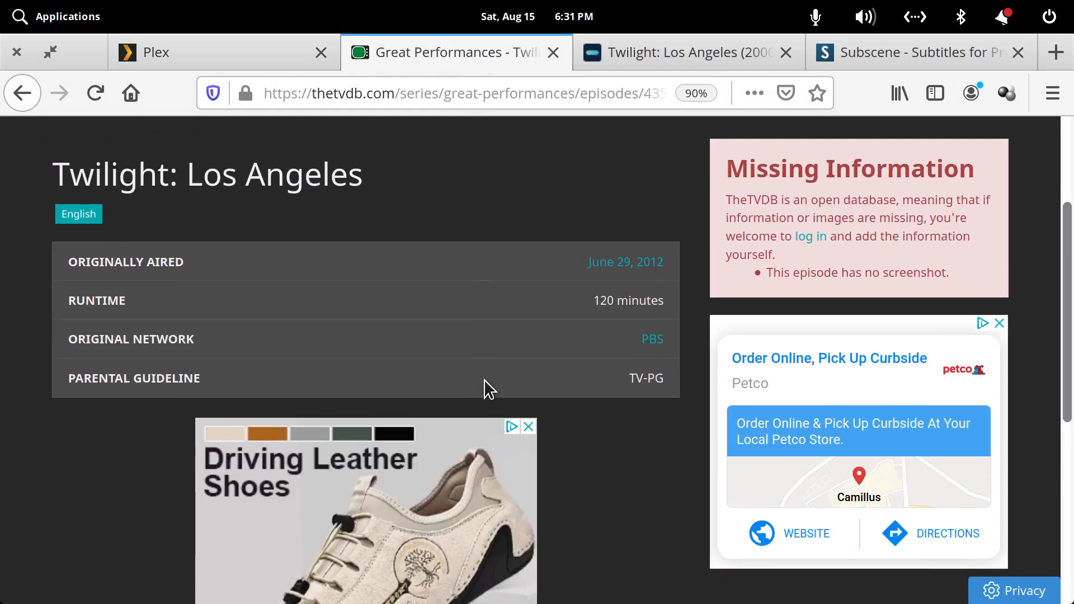
scroll(484, 383, up, 5)
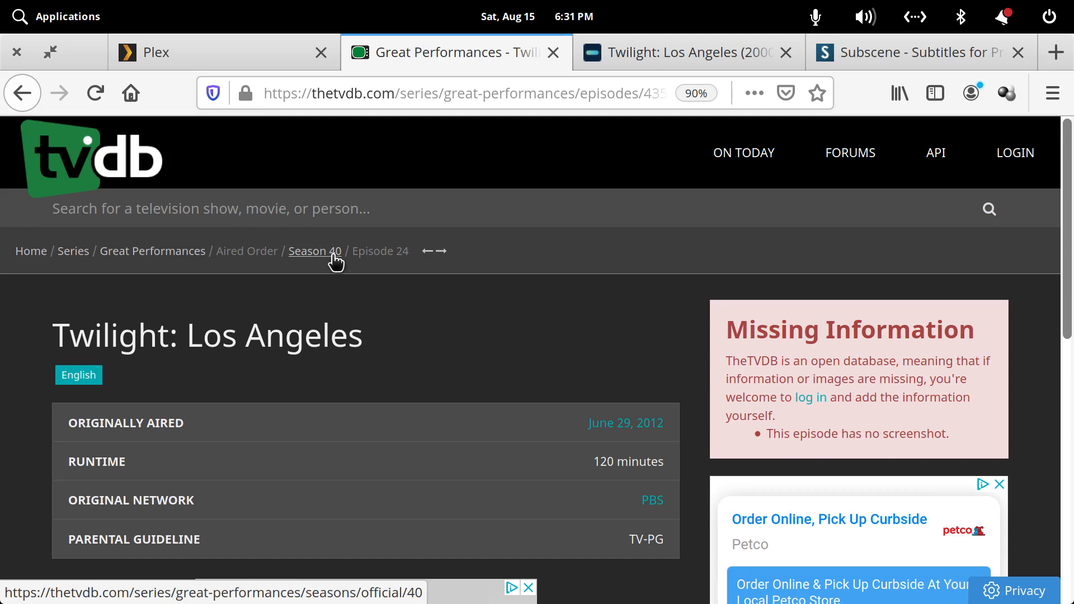
click(21, 93)
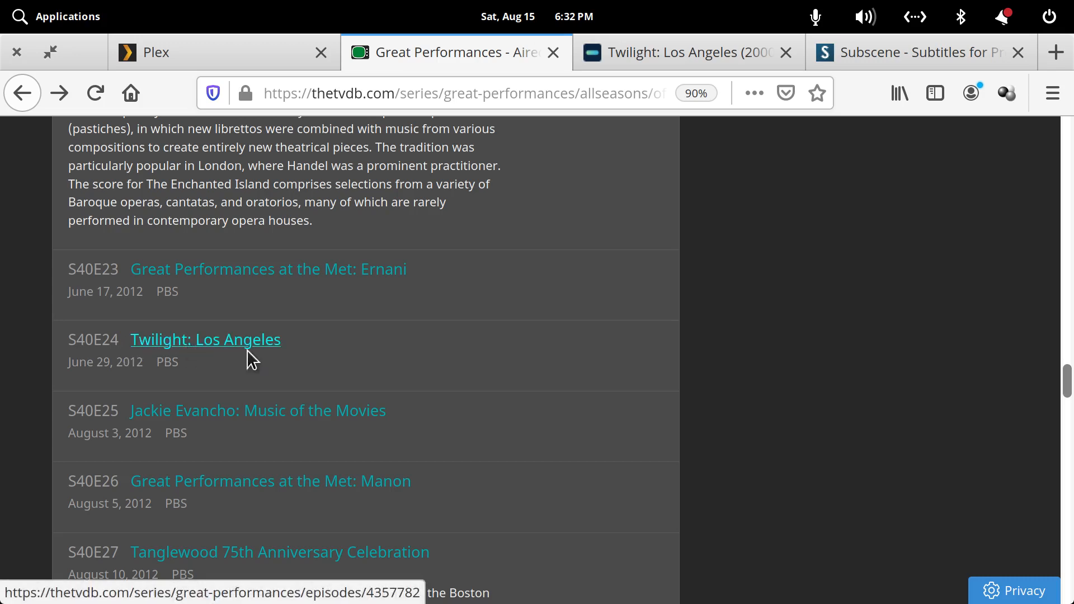
mouse_move(619, 596)
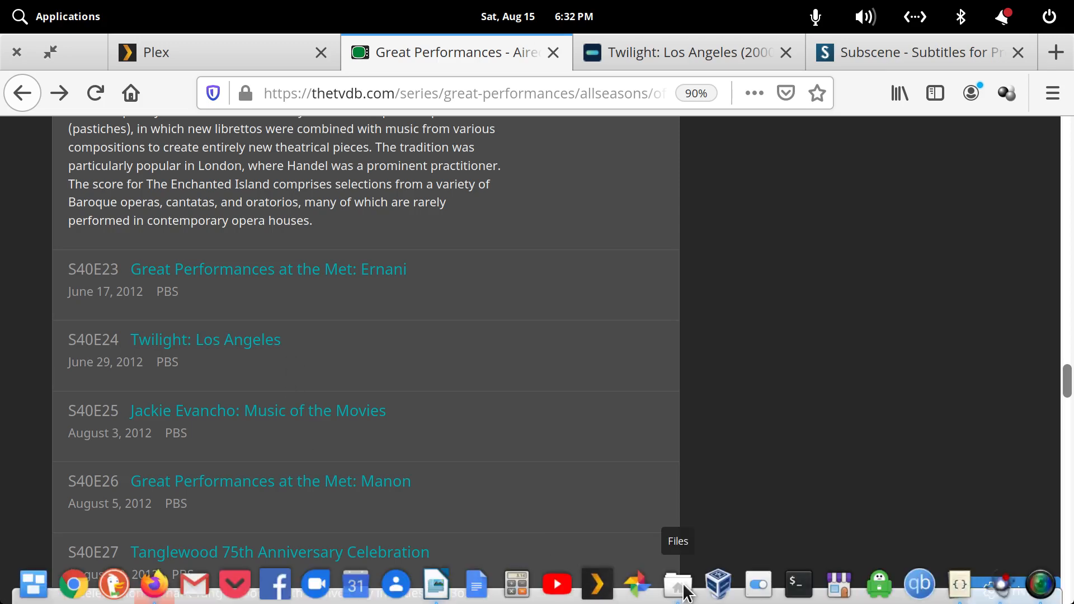
Switch to Tutorial Text.odt in LibreOffice Writer and review the file-naming notes for the Plex TV Show and Movie libraries
click(435, 584)
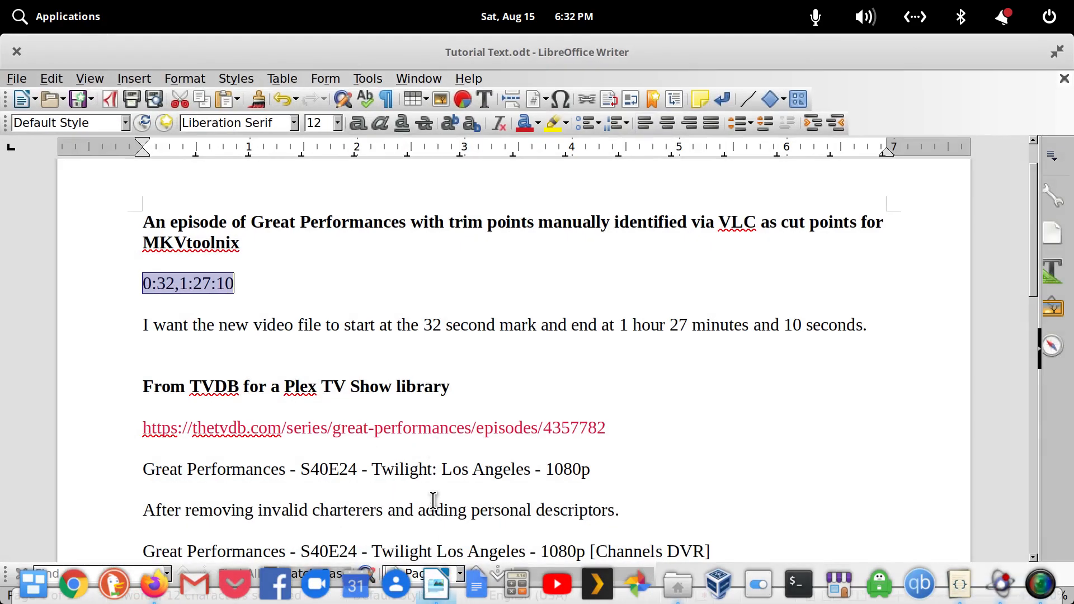
scroll(354, 279, down, 3)
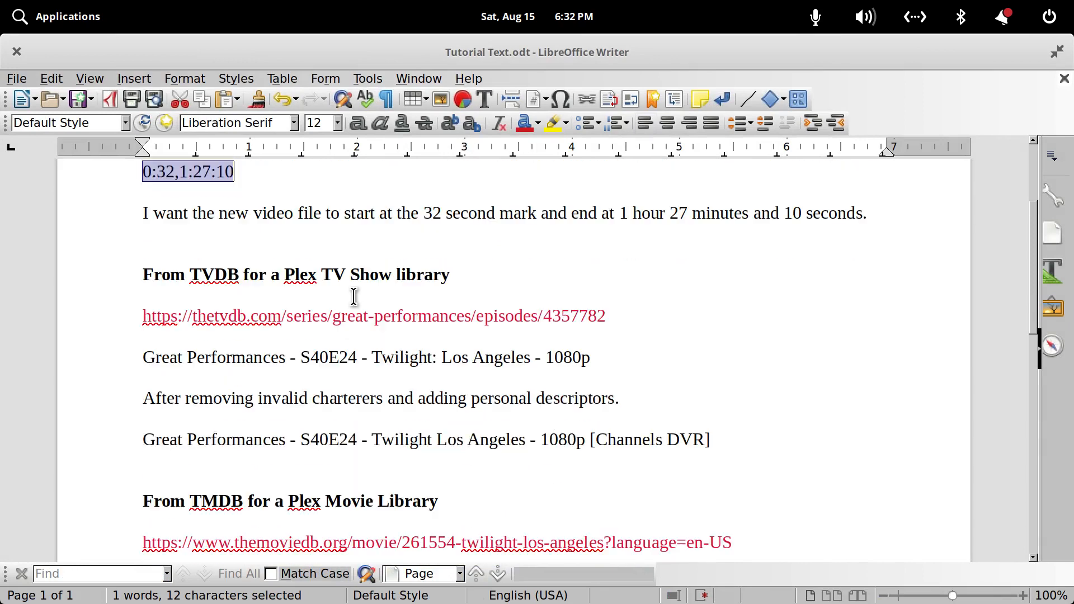
scroll(353, 296, down, 6)
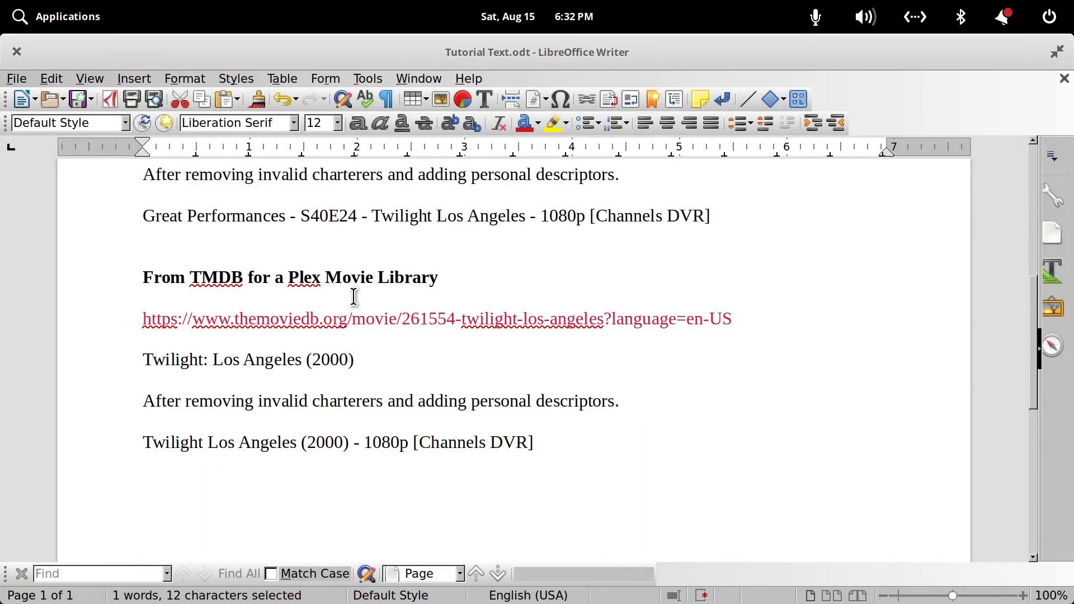
scroll(342, 297, up, 3)
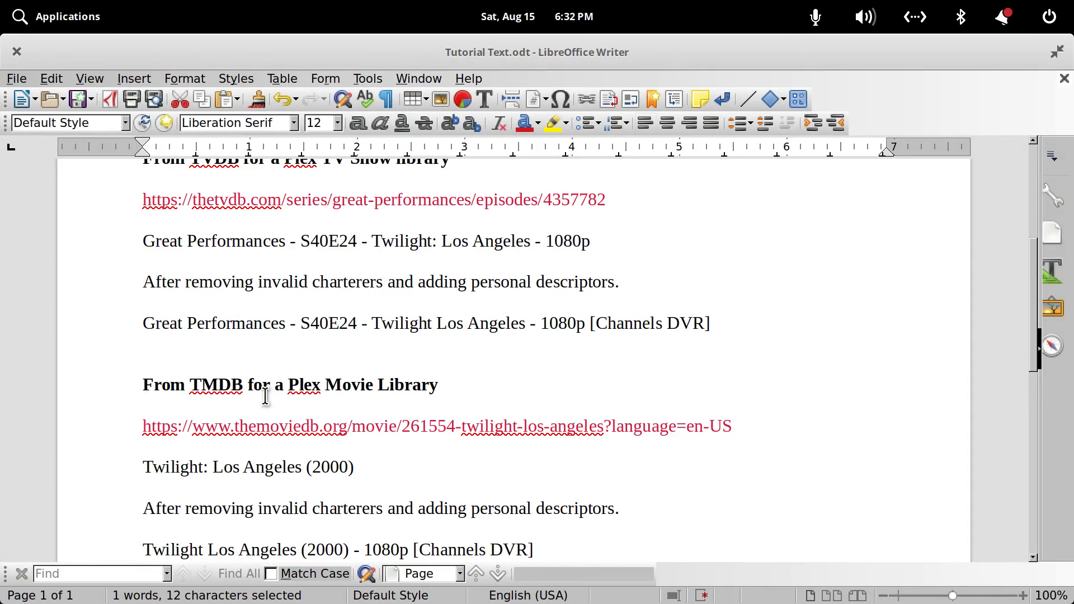
Switch to Firefox and view the TMDB page for Twilight: Los Angeles (2000)
mouse_move(316, 599)
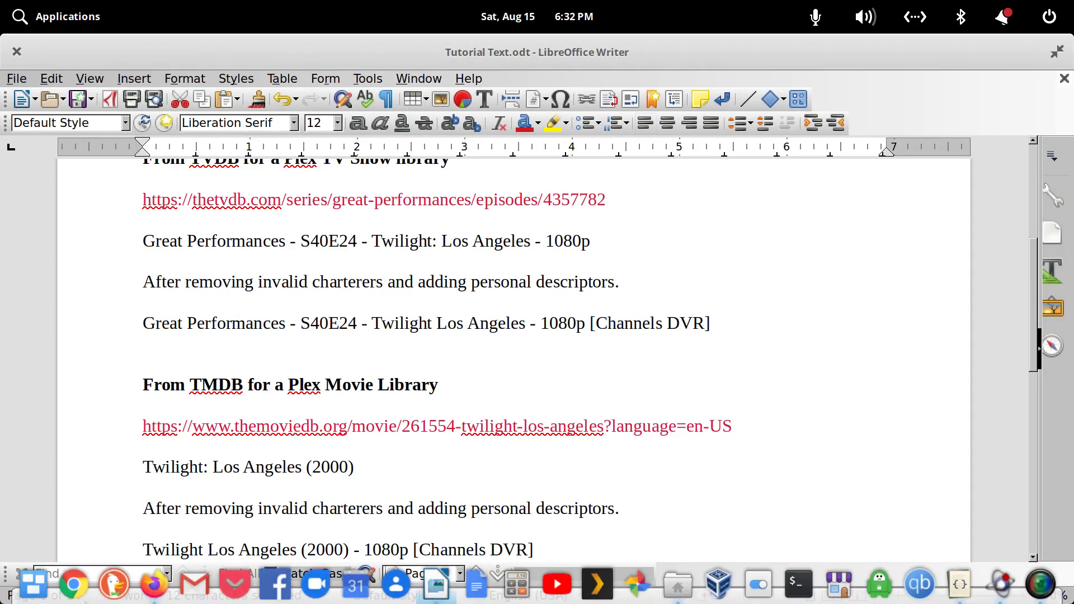
click(153, 585)
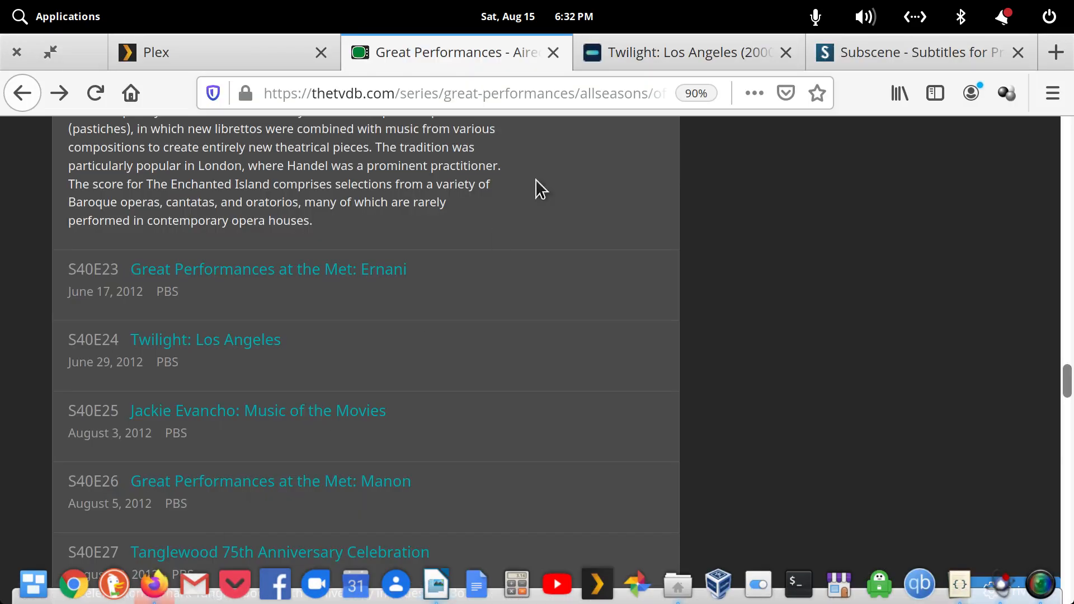
click(668, 42)
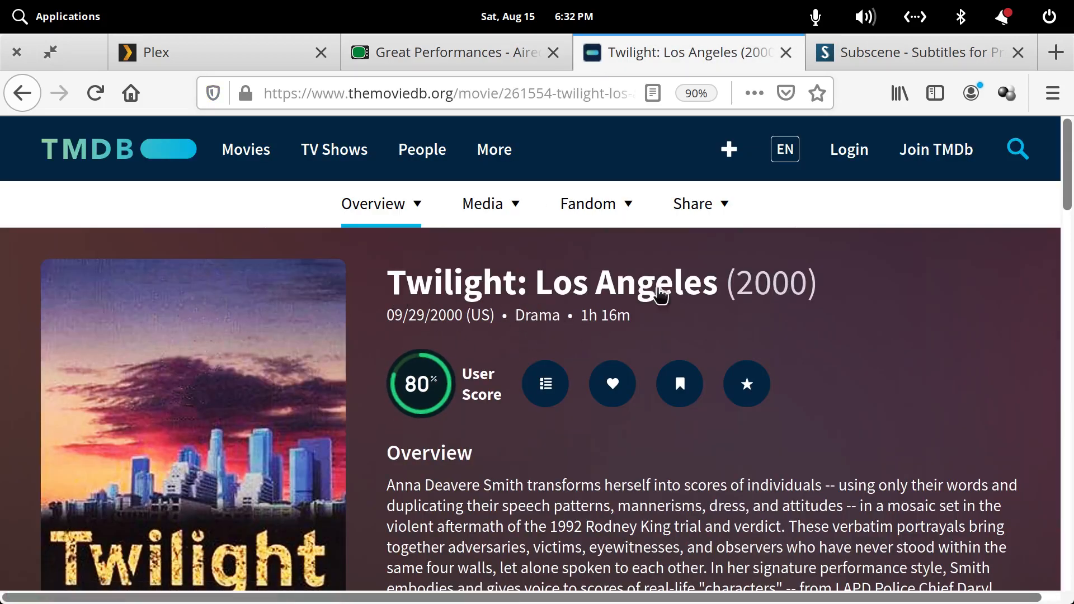
Return to Tutorial Text.odt in LibreOffice Writer and copy the line "Great Performances - S40E24 - Twilight Los Angeles - 1080p [Channels DVR]"
mouse_move(381, 601)
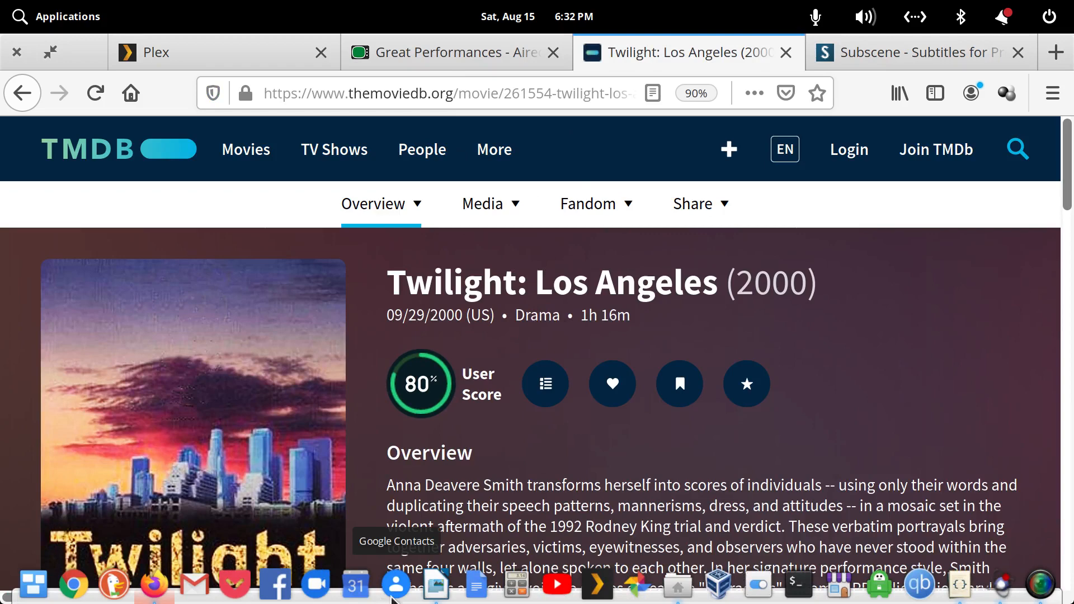
click(436, 585)
scroll(431, 475, down, 6)
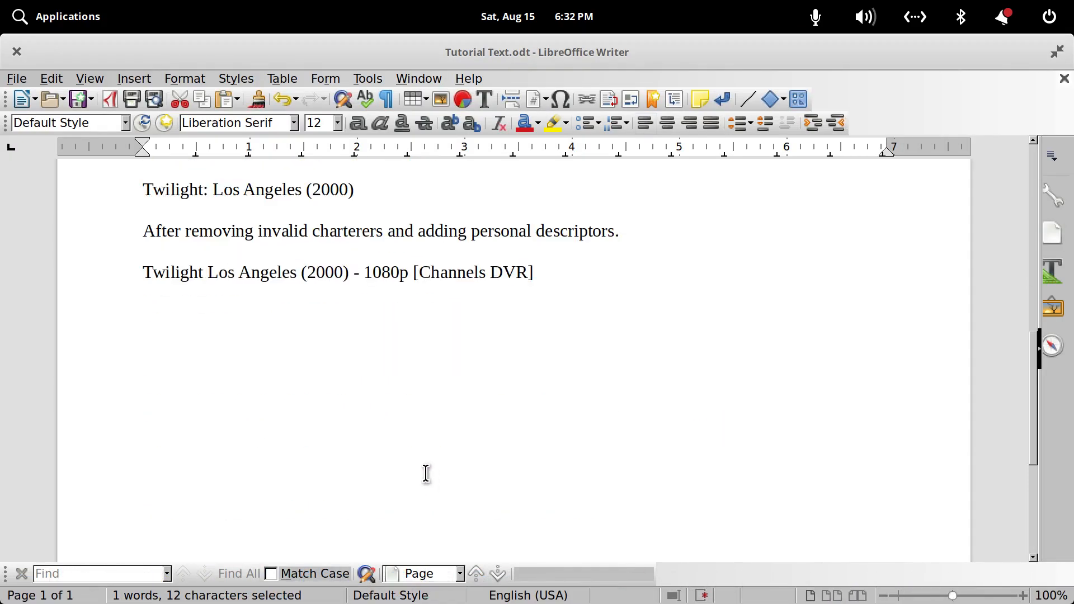
scroll(426, 473, up, 2)
scroll(275, 313, up, 3)
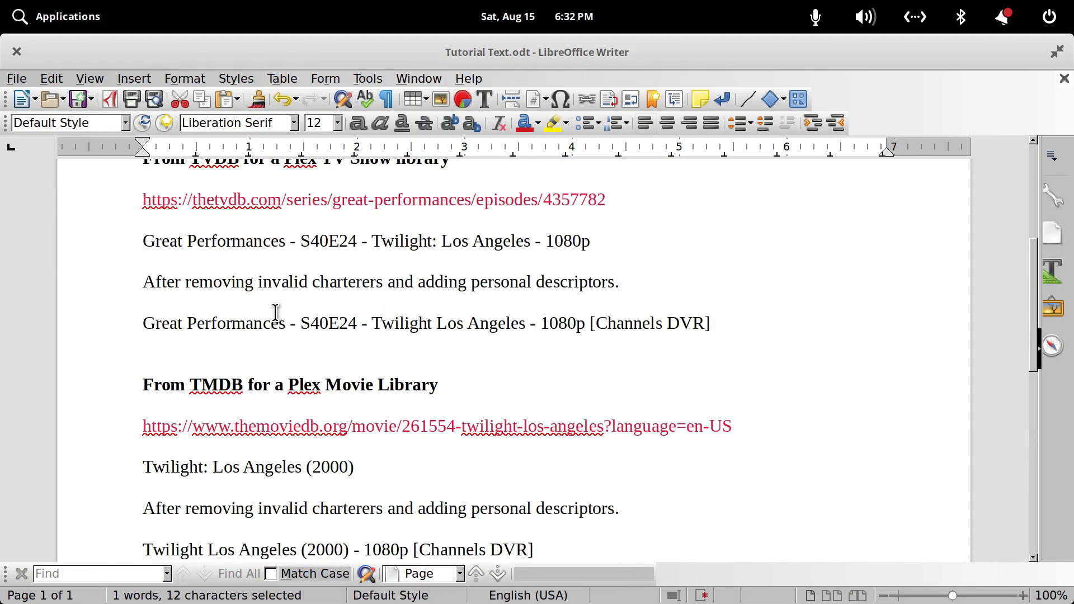
scroll(275, 313, up, 3)
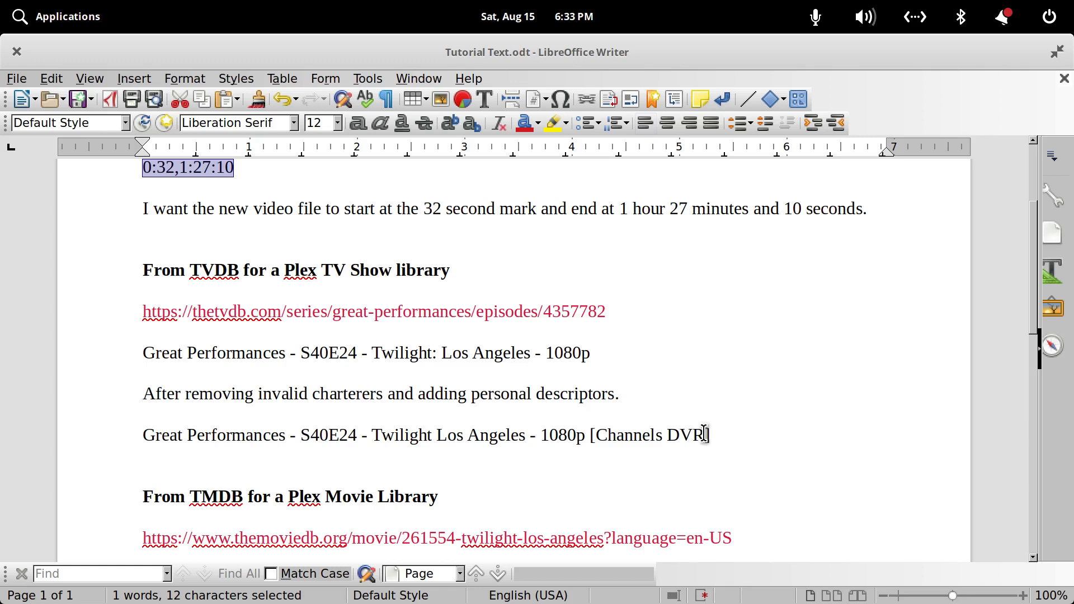
drag(712, 435, 143, 435)
key(ctrl+c)
Switch to Files and rename the Great Performances -002.mkv part as "Great Performances - S40E24 - Twilight Los Angeles - 1080p [Channels DVR].mkv"
mouse_move(557, 592)
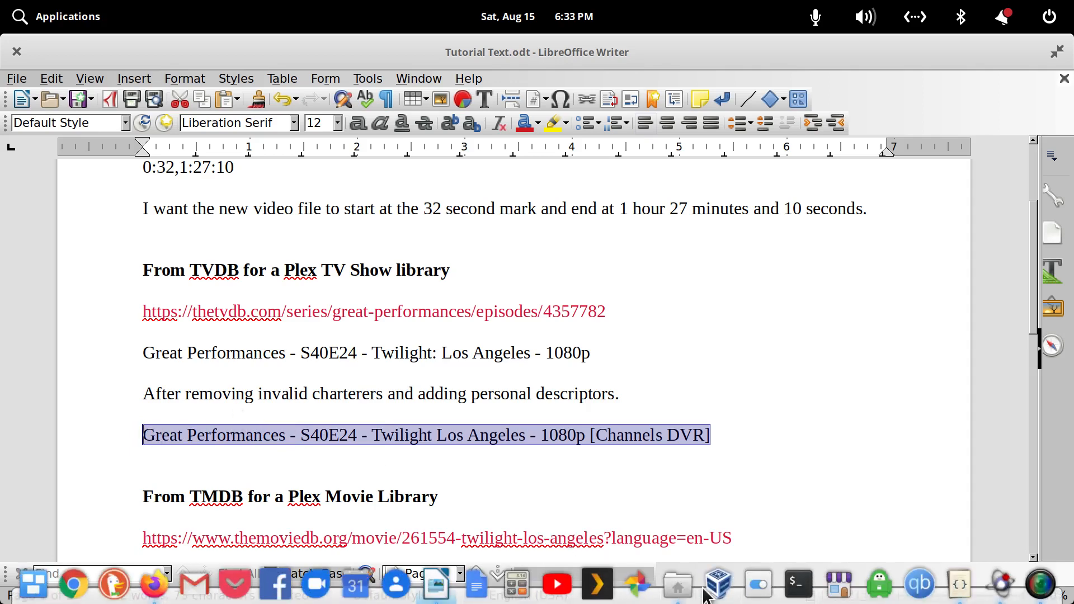
click(679, 584)
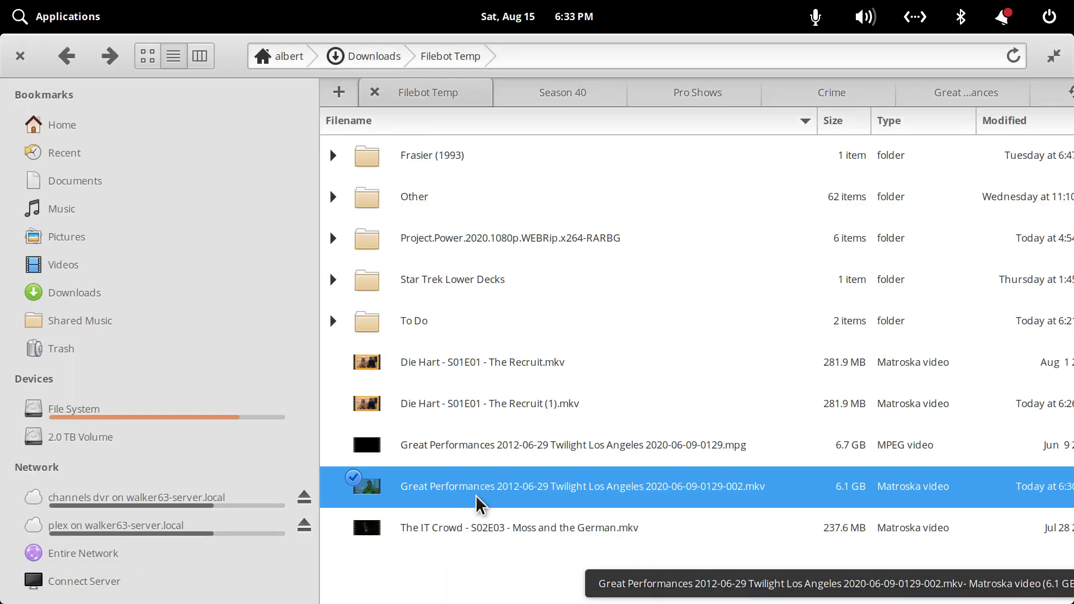
right_click(481, 495)
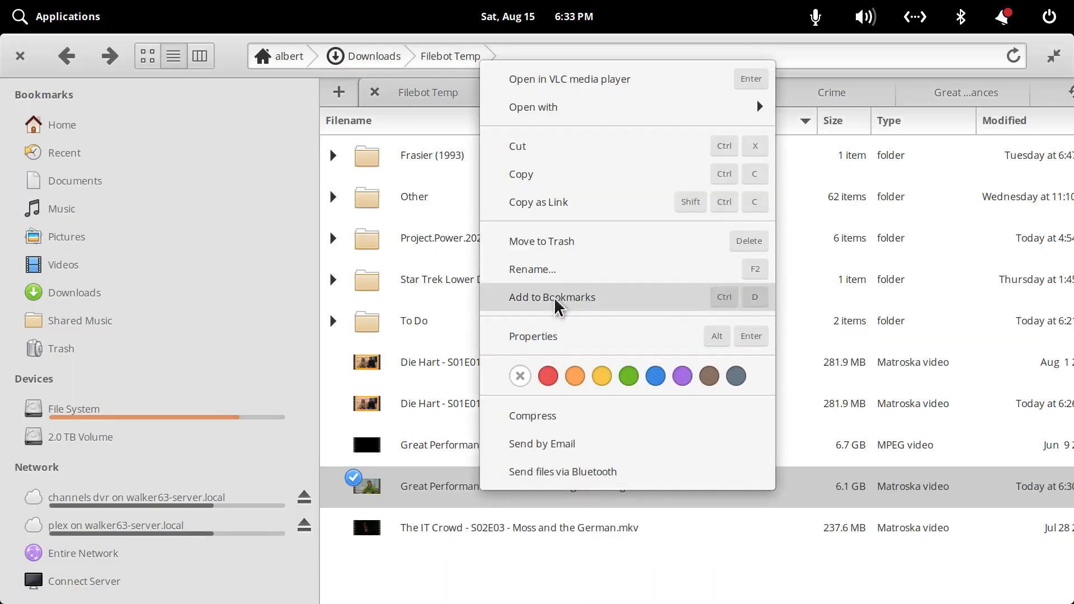
click(554, 274)
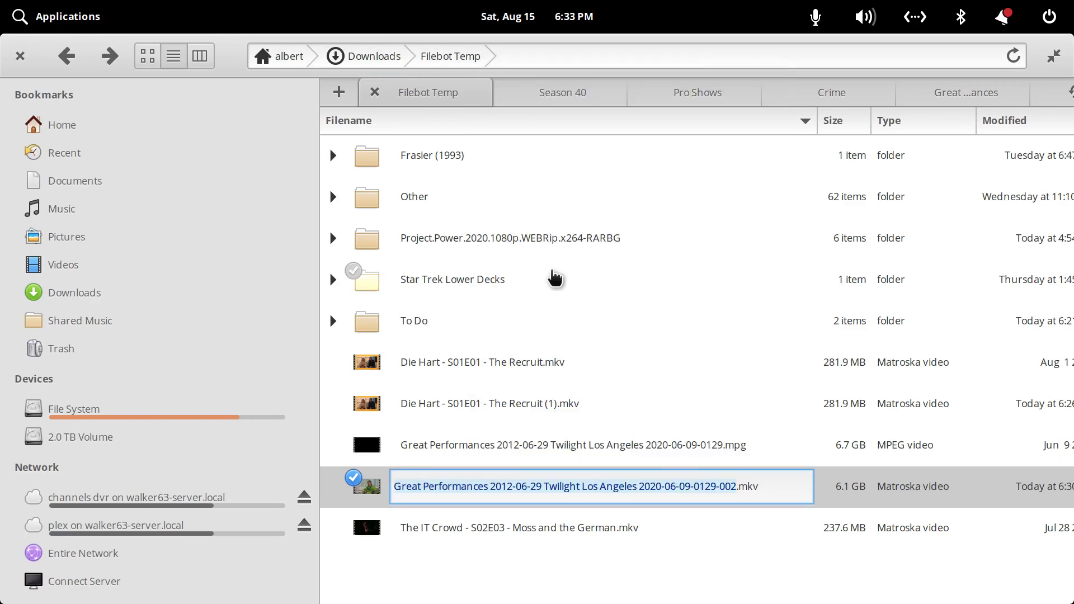
key(ctrl+v)
key(Return)
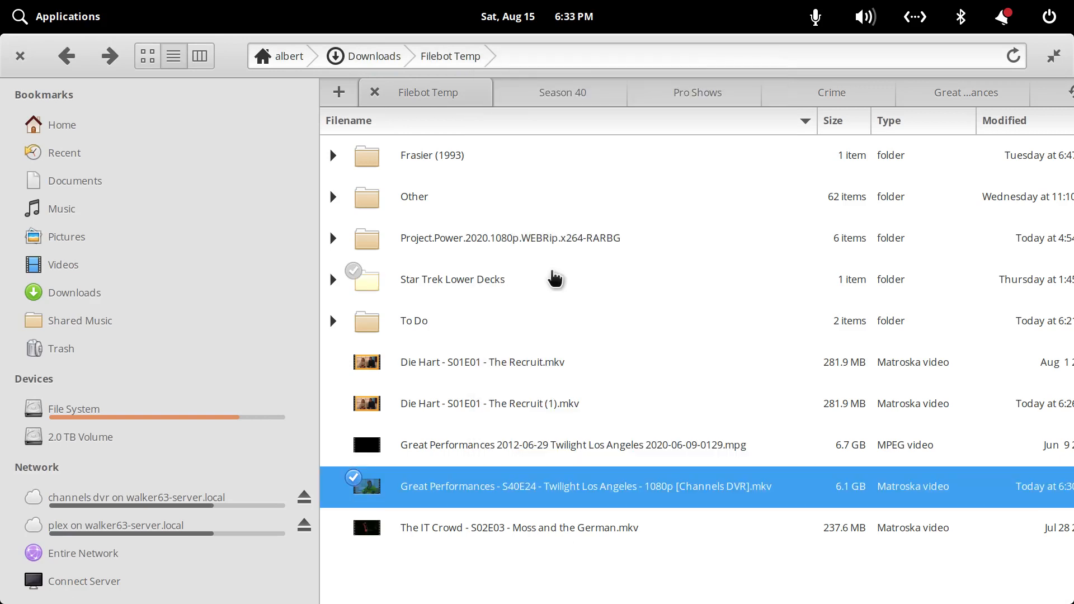
Copy the renamed Great Performances S40E24 file into the Season 40 folder on the Plex share
right_click(580, 492)
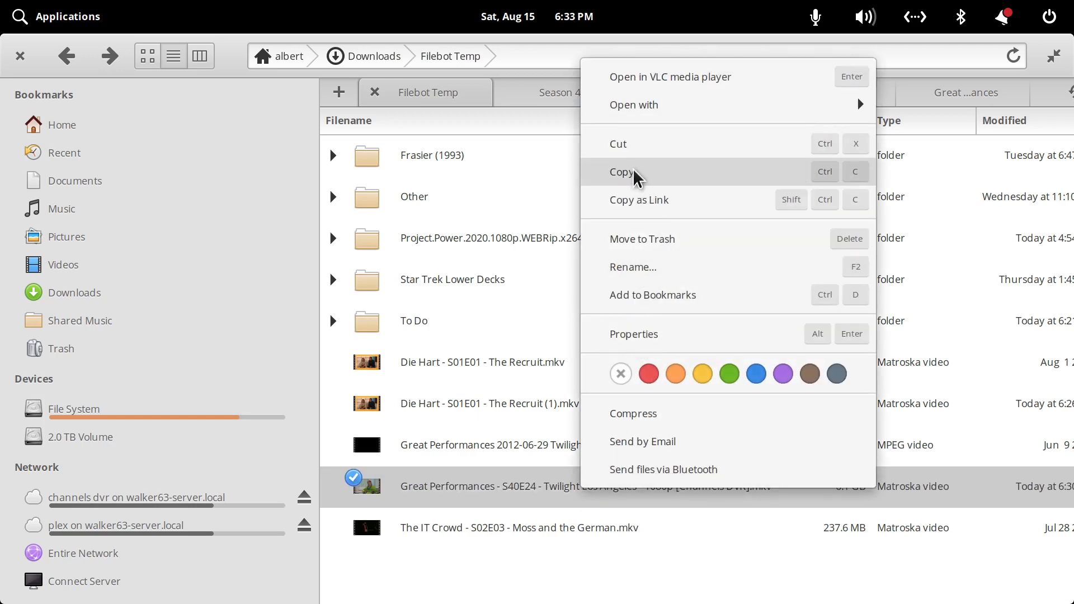
click(635, 173)
click(602, 104)
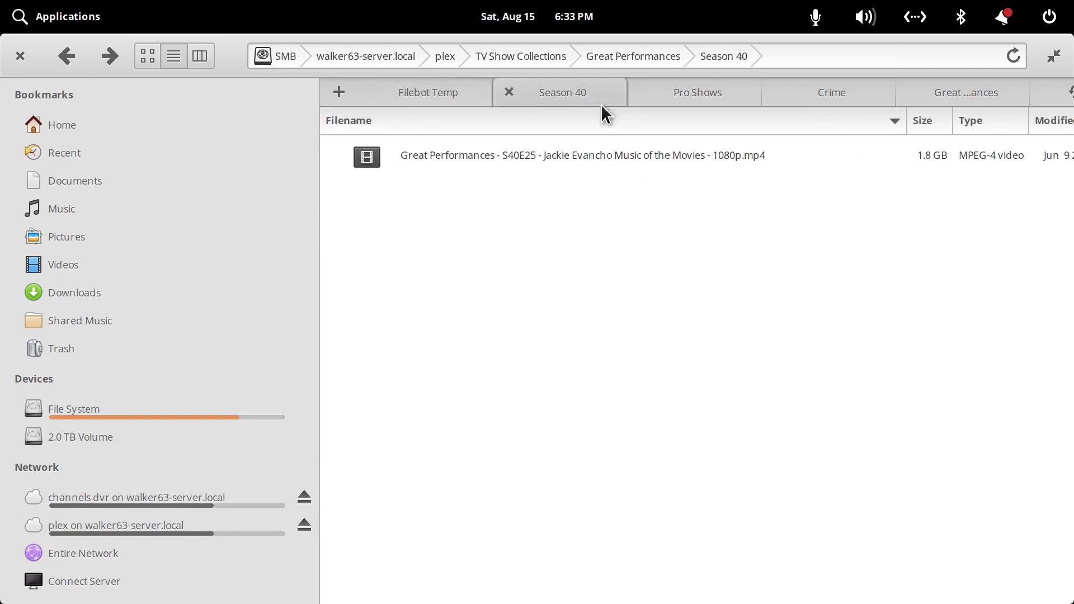
right_click(559, 264)
click(608, 317)
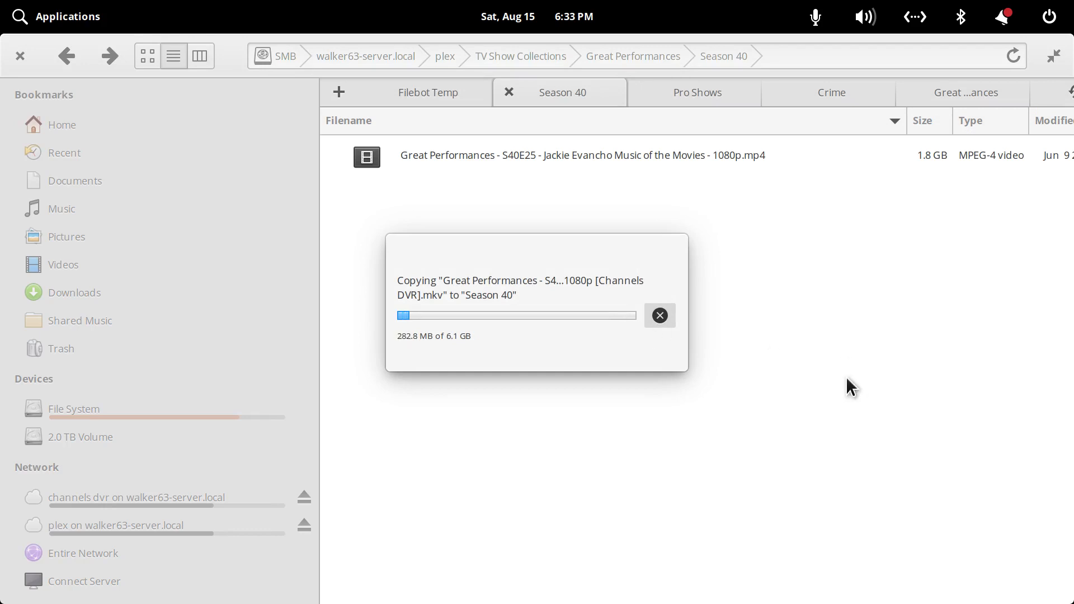
Minimize and restore Files to check the copy's progress, and go back to the Filebot Temp folder
mouse_move(676, 584)
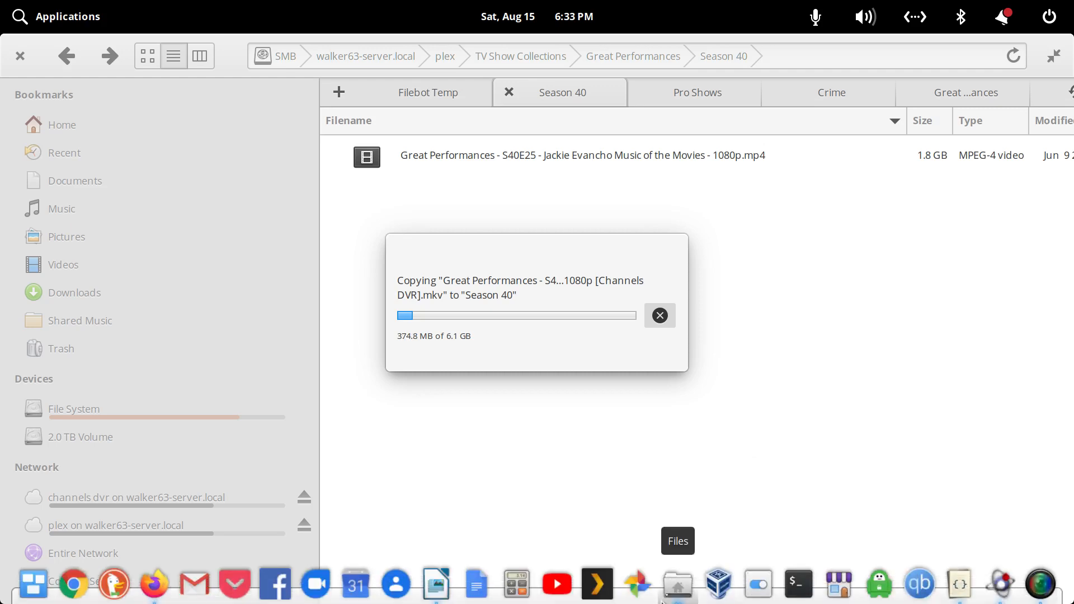
click(676, 585)
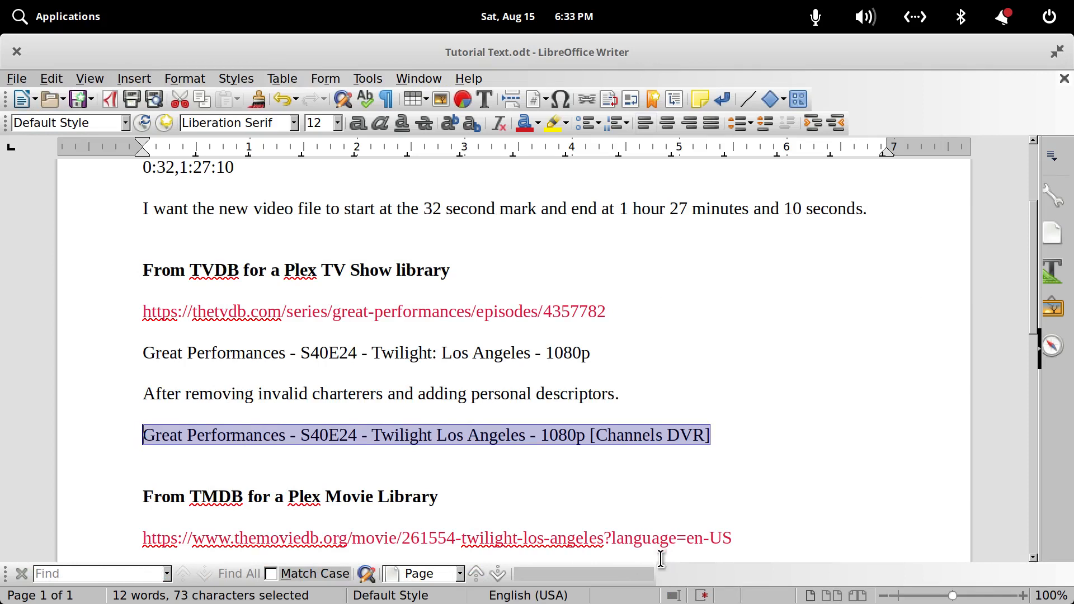
mouse_move(638, 602)
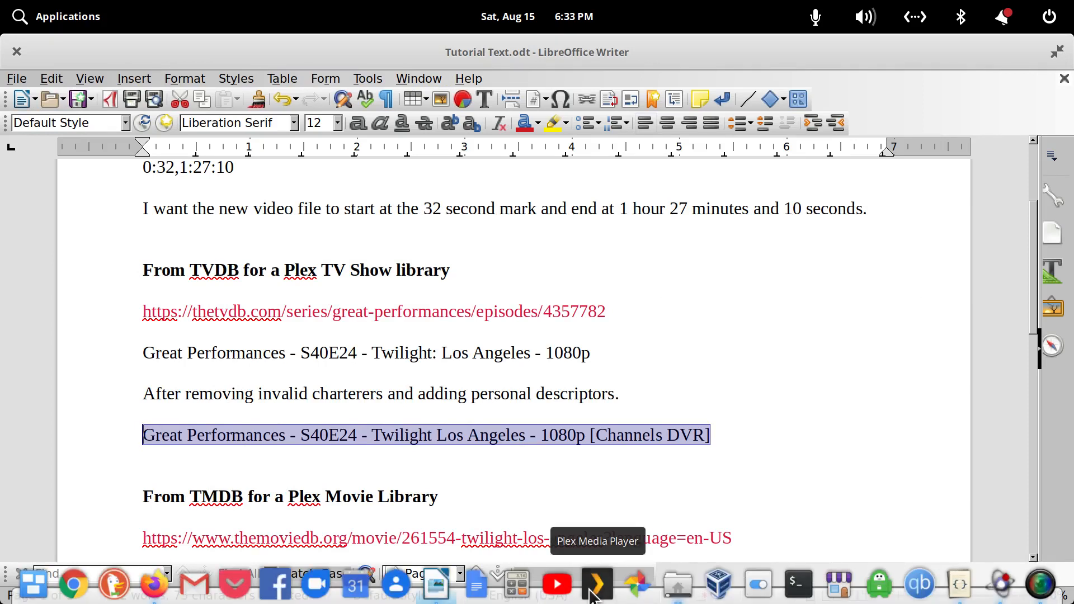
click(689, 588)
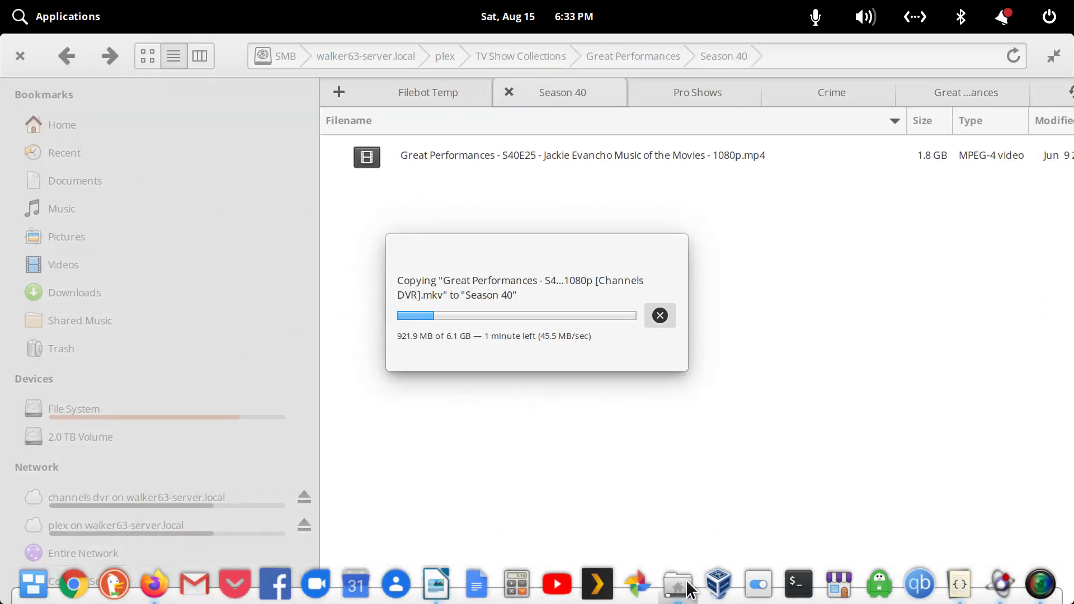
click(440, 93)
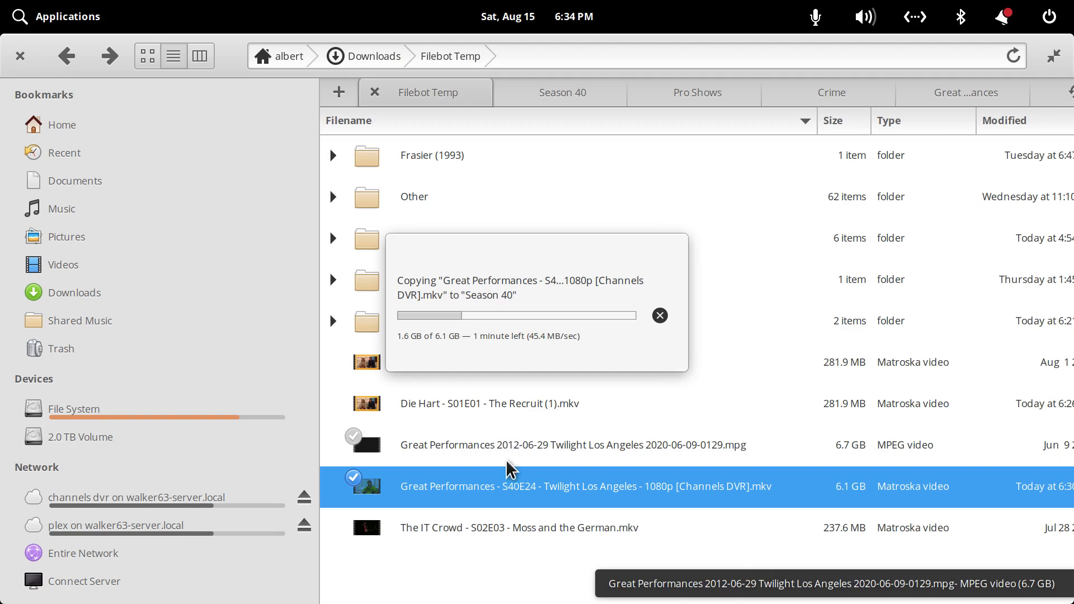
Switch to Firefox to view TMDB's Twilight: Los Angeles page, and briefly bring up Files to check the copy's progress
mouse_move(489, 602)
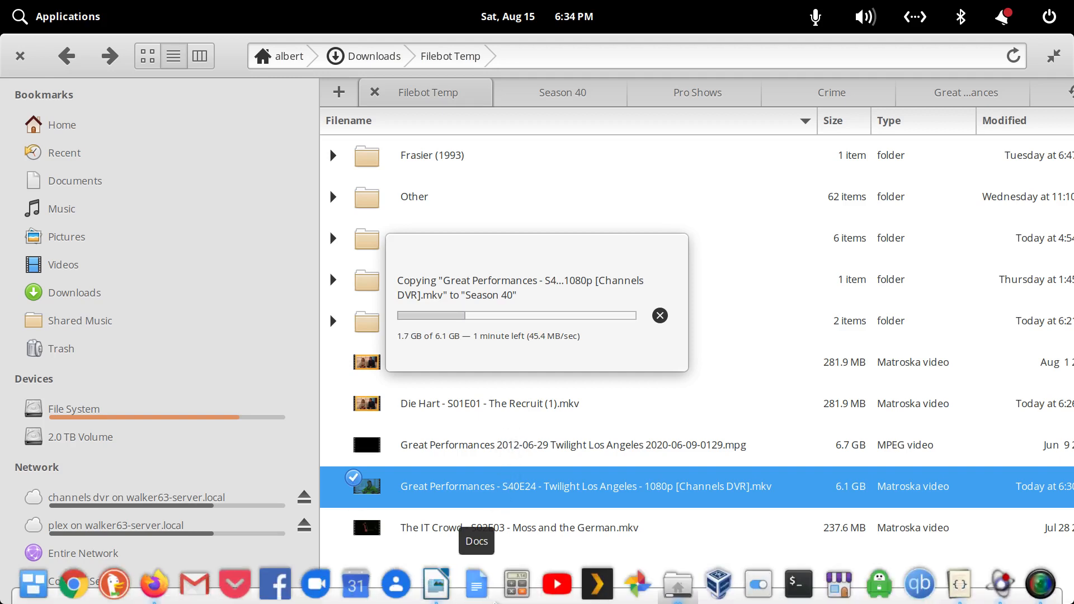
click(154, 584)
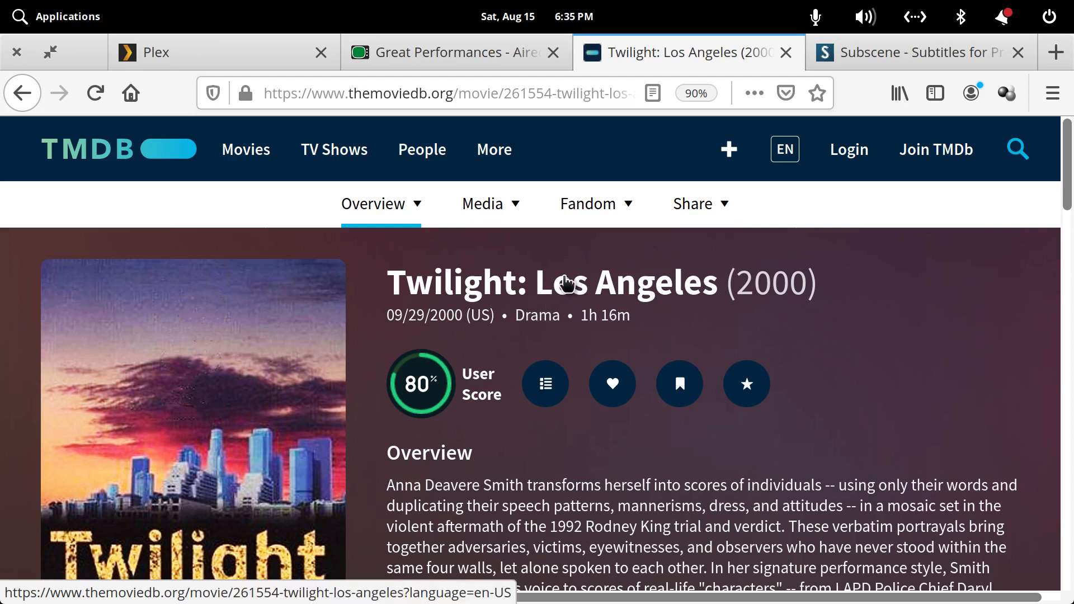
mouse_move(574, 212)
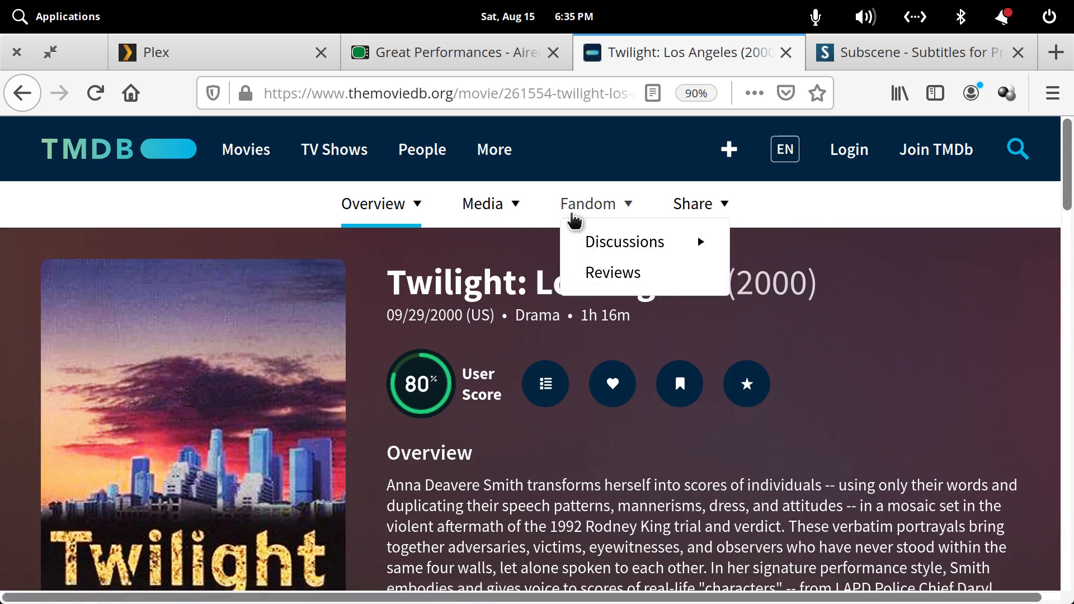
mouse_move(526, 594)
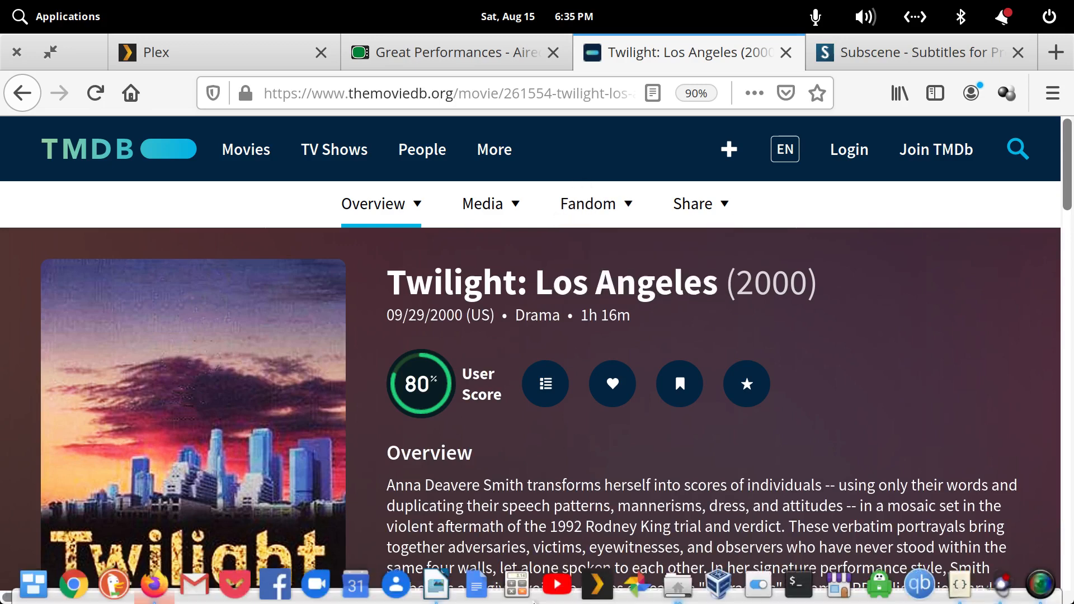
click(669, 583)
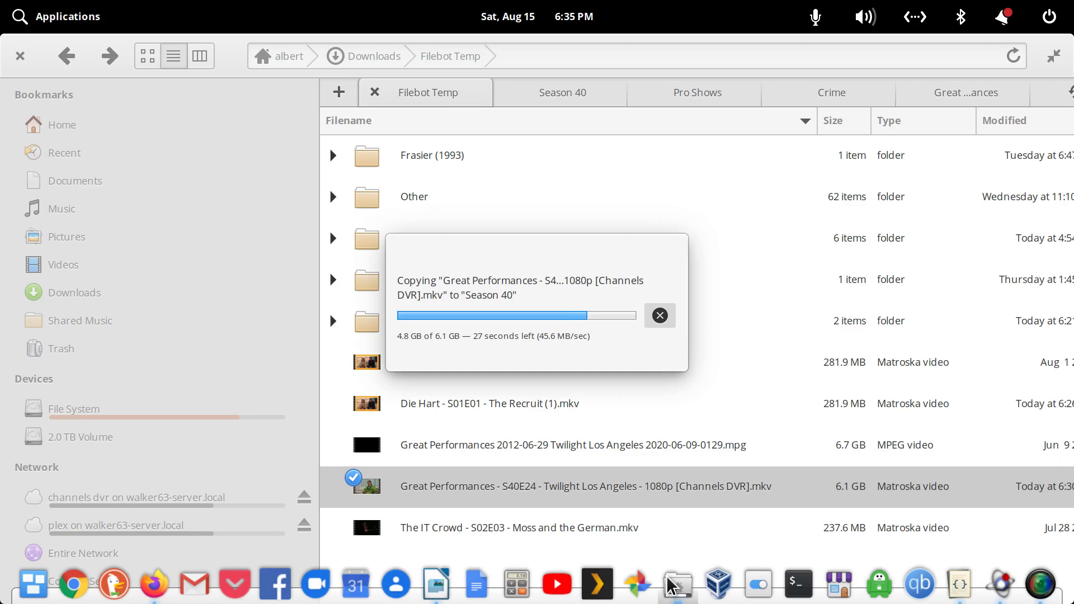
click(669, 582)
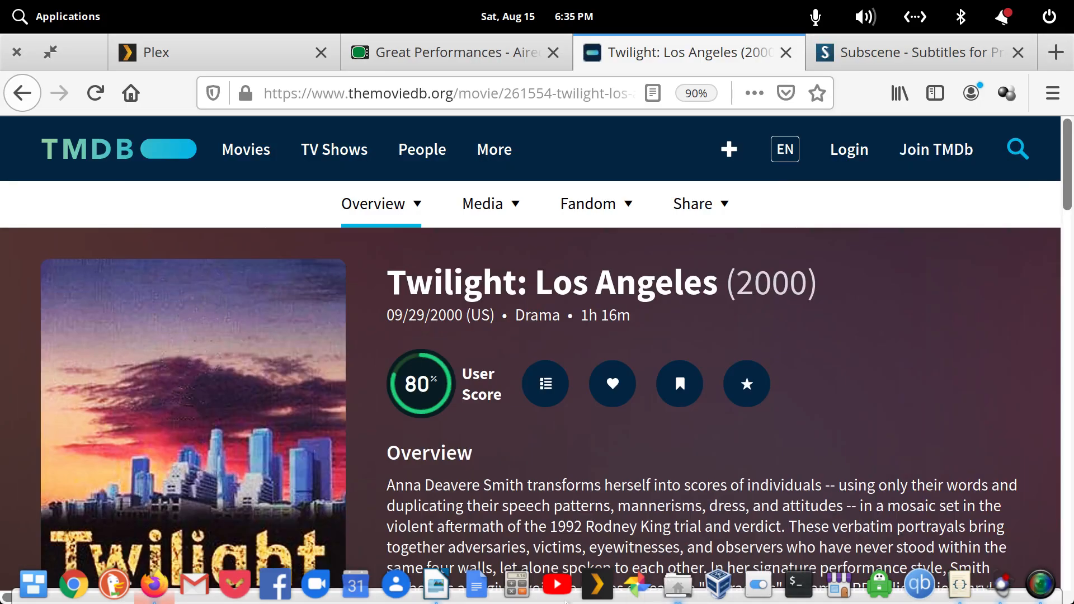
Switch to Tutorial Text.odt in LibreOffice Writer and examine the TMDB movie file name, highlighting its Channels DVR descriptor
click(436, 584)
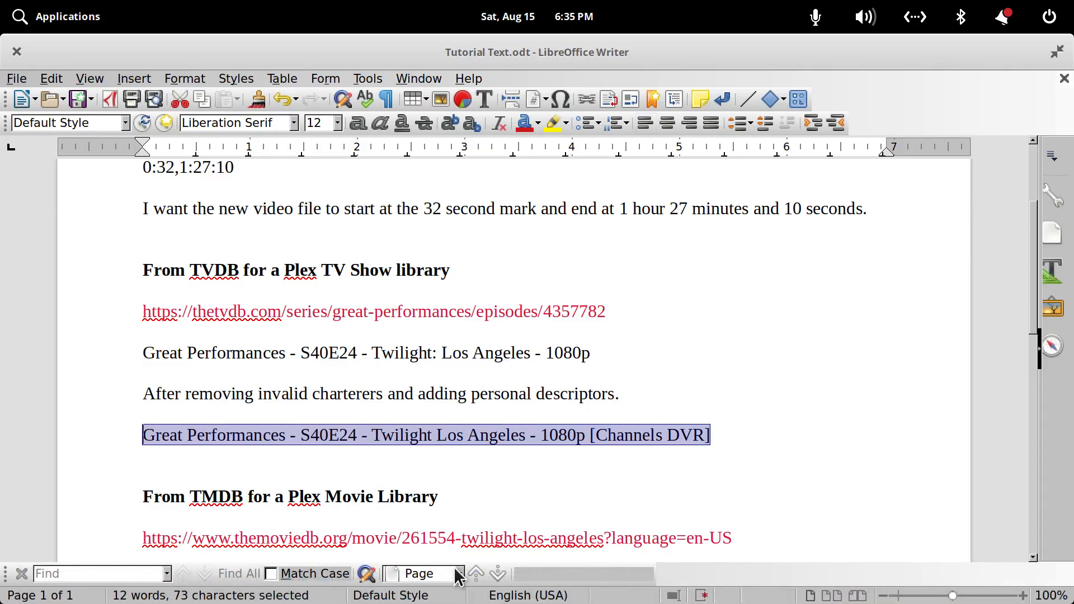
scroll(439, 496, down, 2)
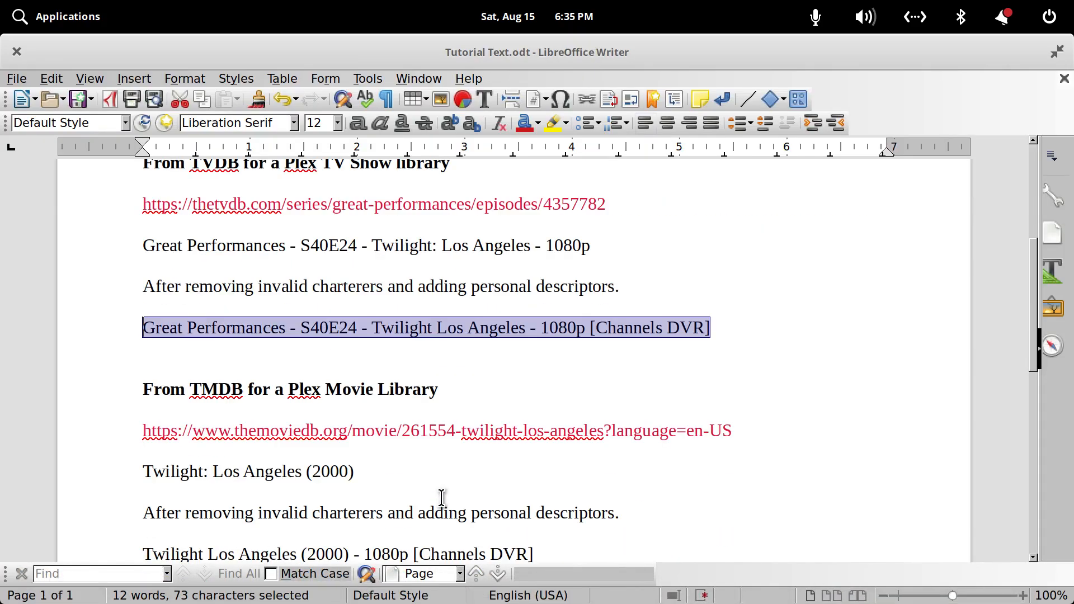
scroll(419, 486, down, 2)
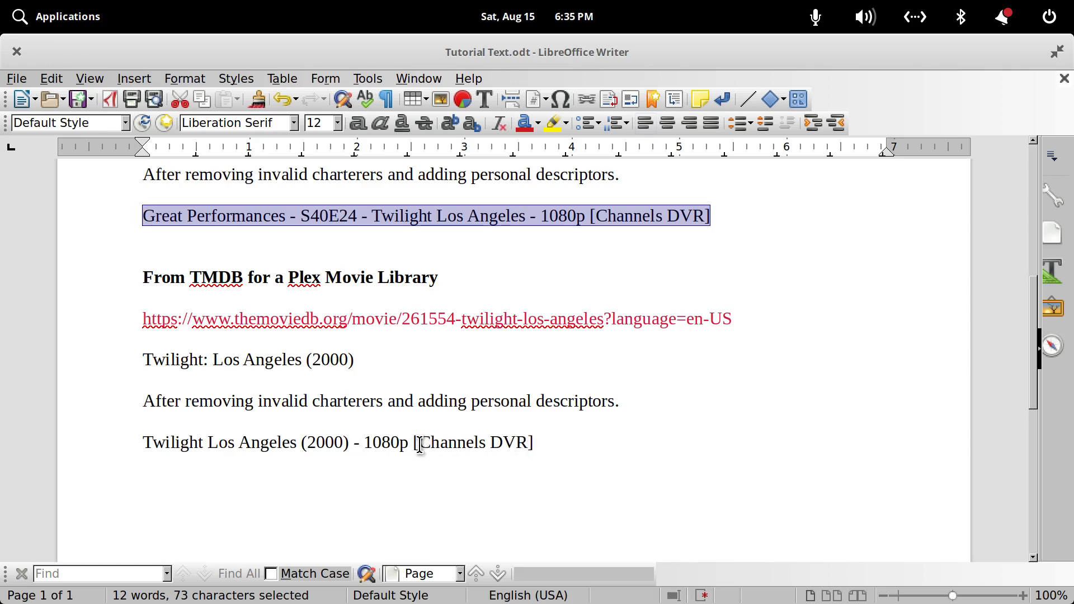
drag(419, 441, 524, 450)
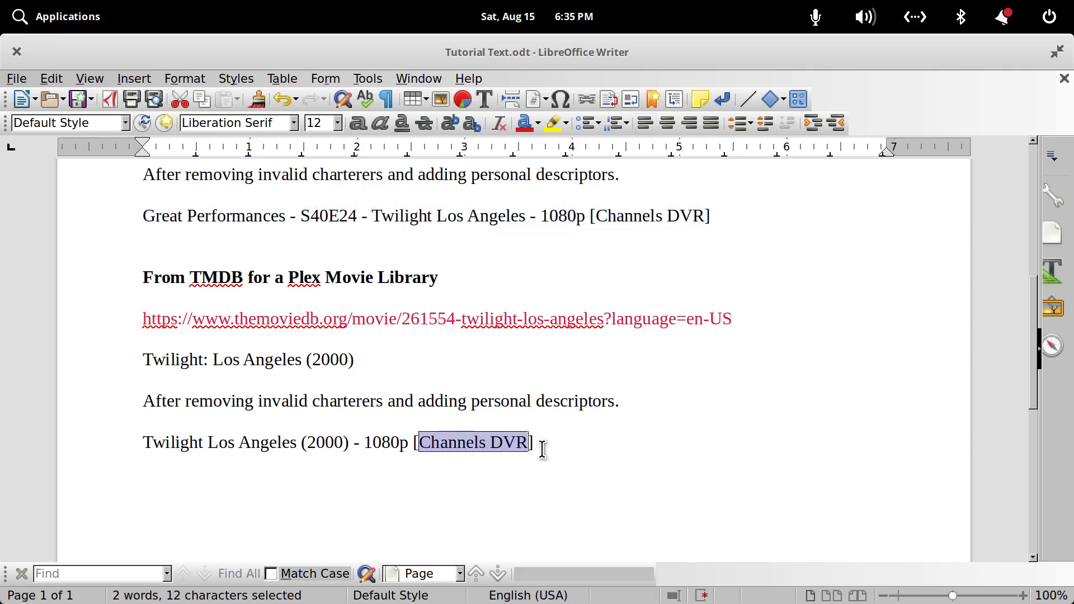
click(541, 447)
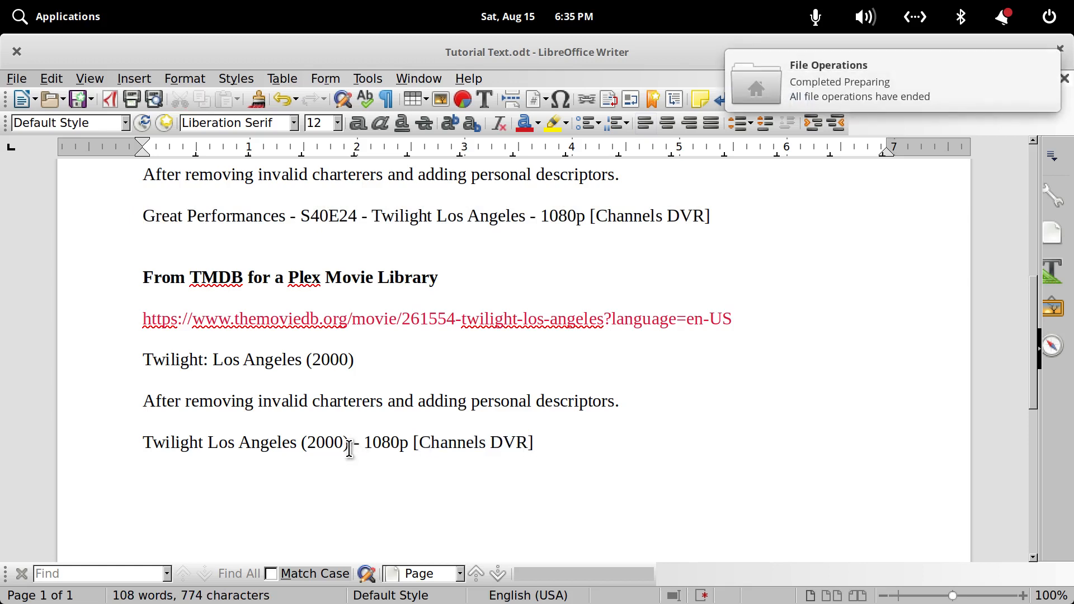
Copy the file name "Twilight Los Angeles (2000) - 1080p [Channels DVR]" from the document, switch to Files, and rename the S40E24 recording with it
drag(349, 447, 125, 446)
key(ctrl+c)
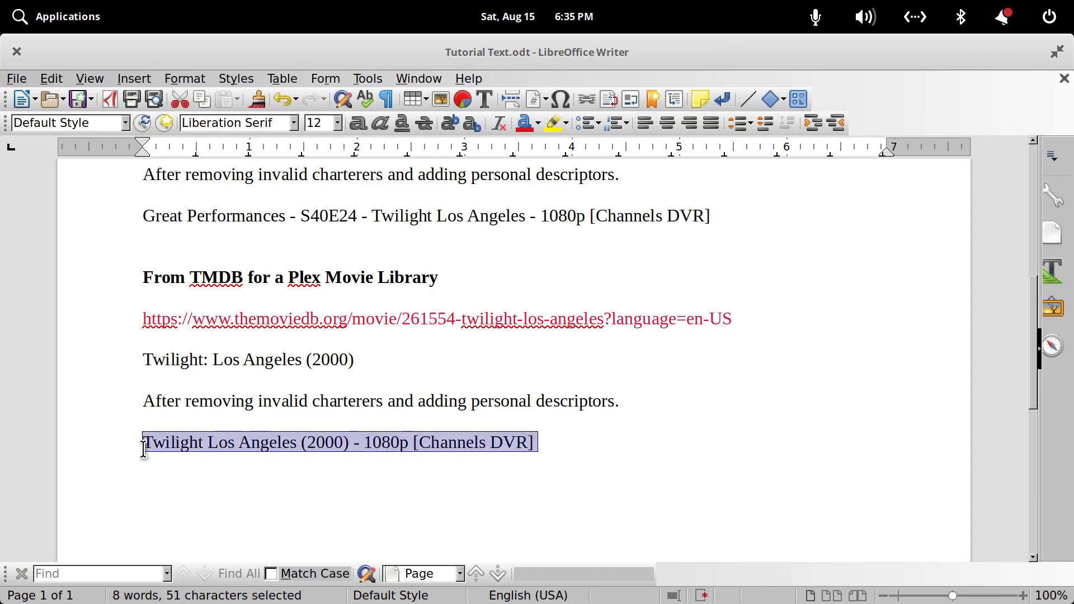
click(689, 585)
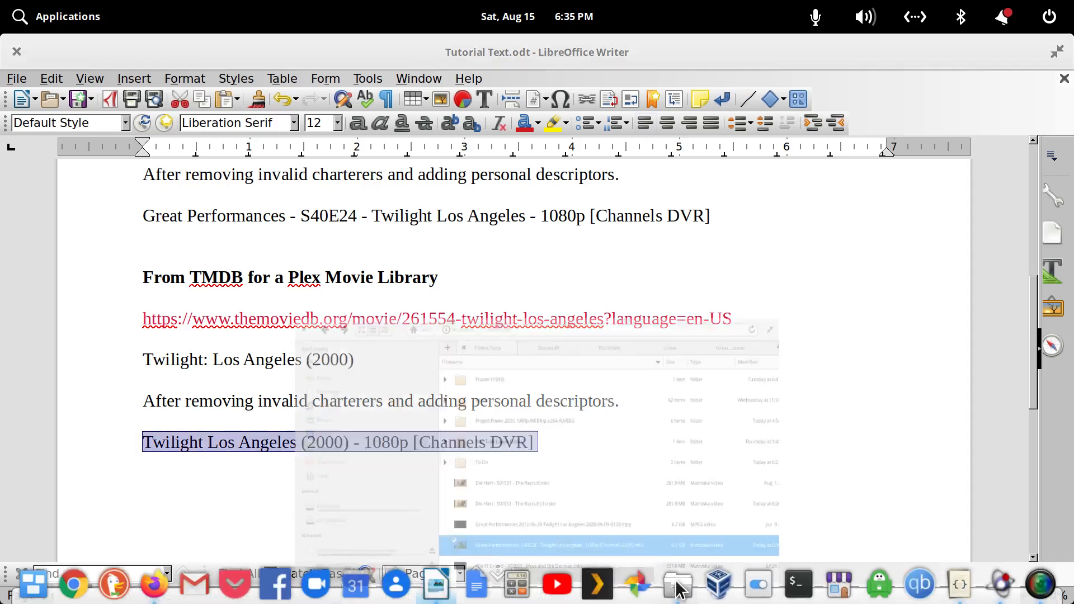
right_click(463, 497)
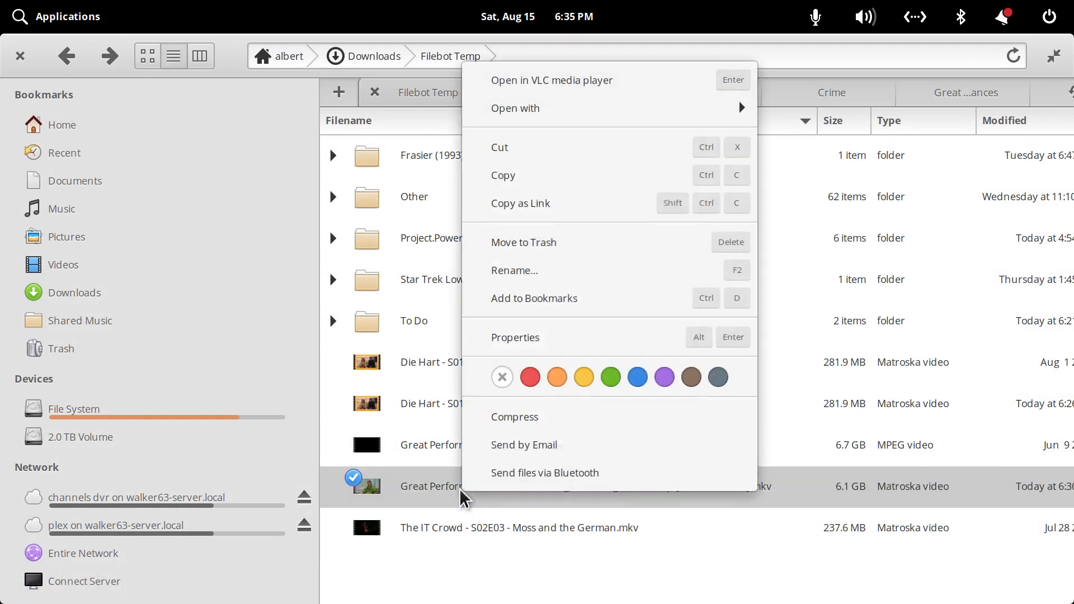
click(521, 283)
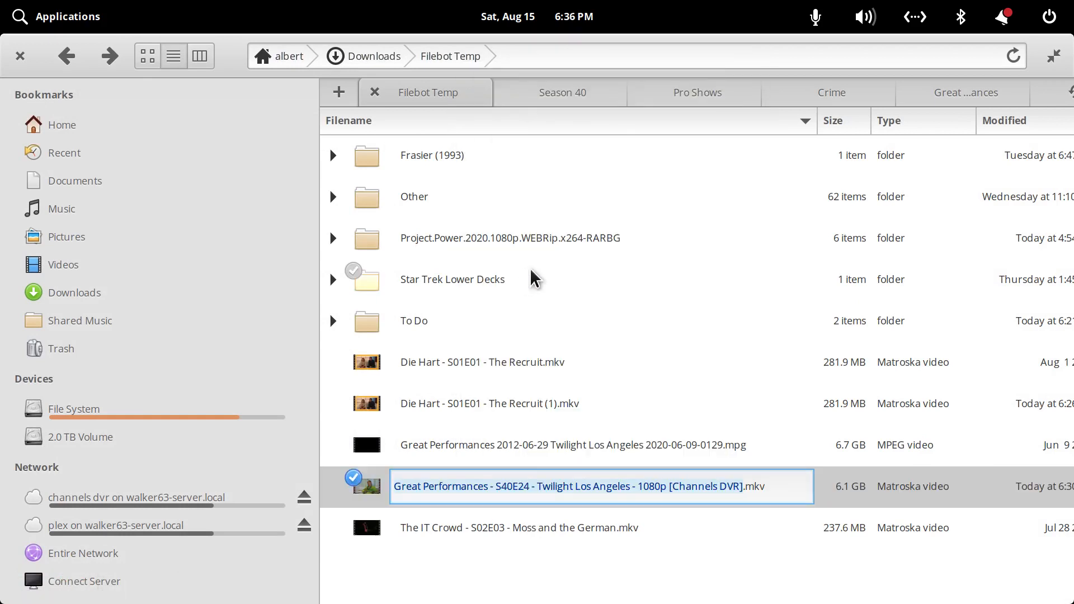
key(ctrl+v)
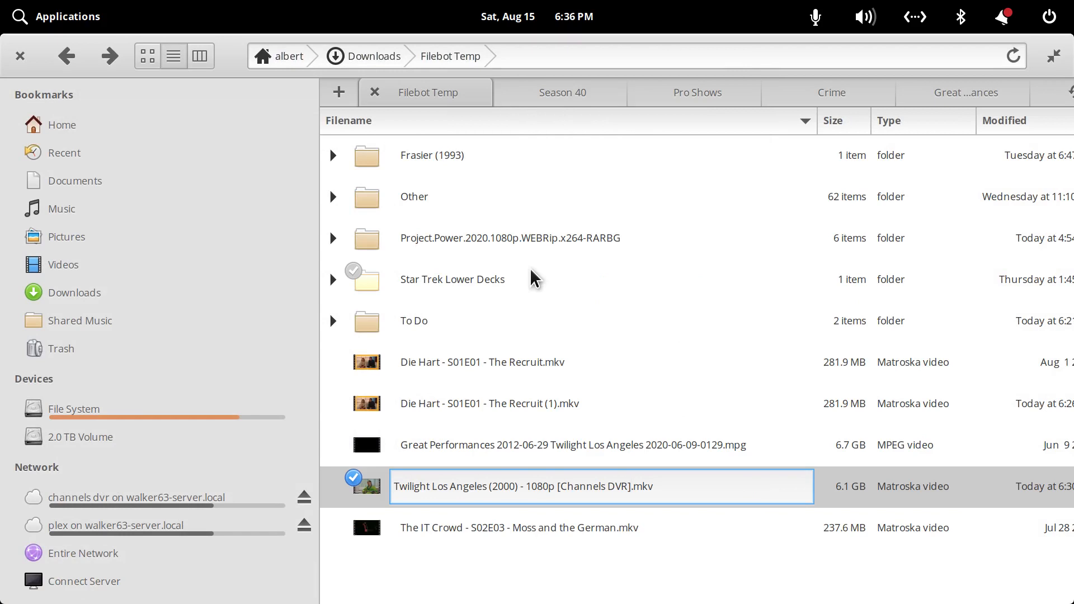
key(Return)
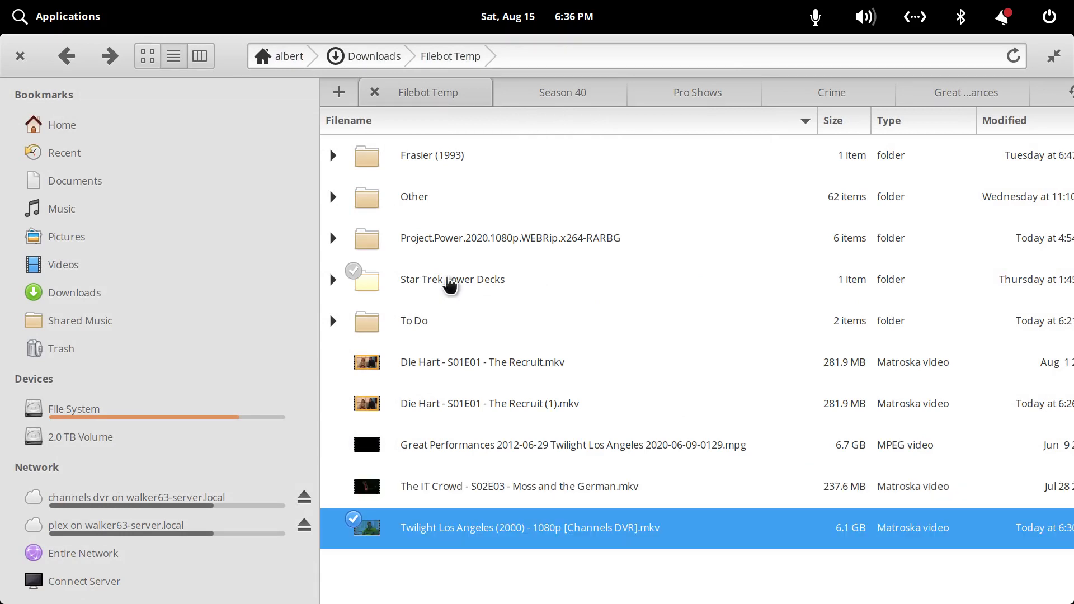
Move the renamed Twilight Los Angeles file from Filebot Temp into the Pro Shows folder on the Plex share
right_click(575, 532)
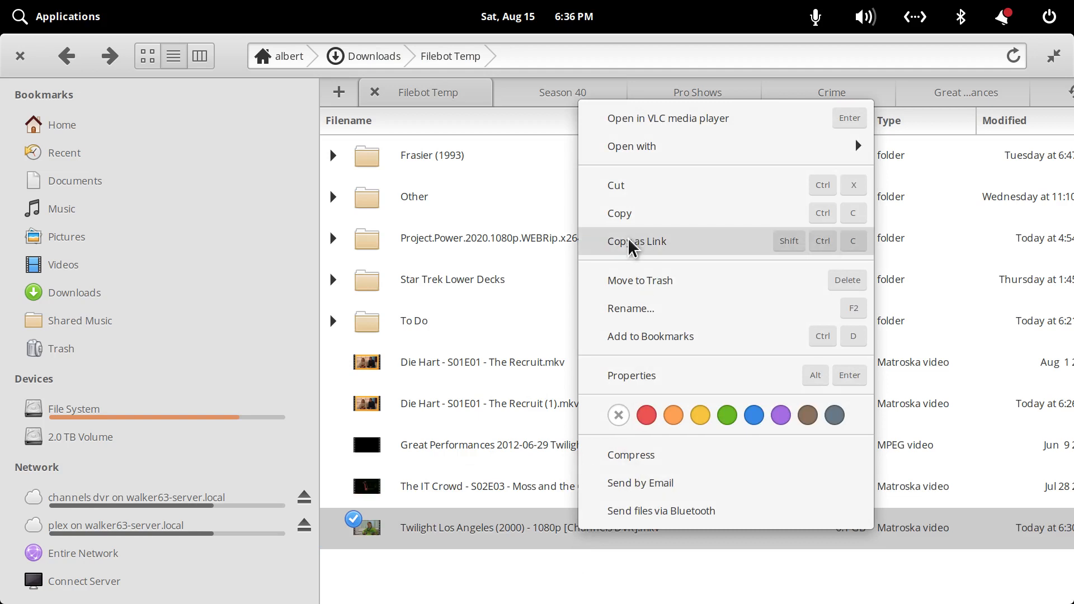
click(619, 189)
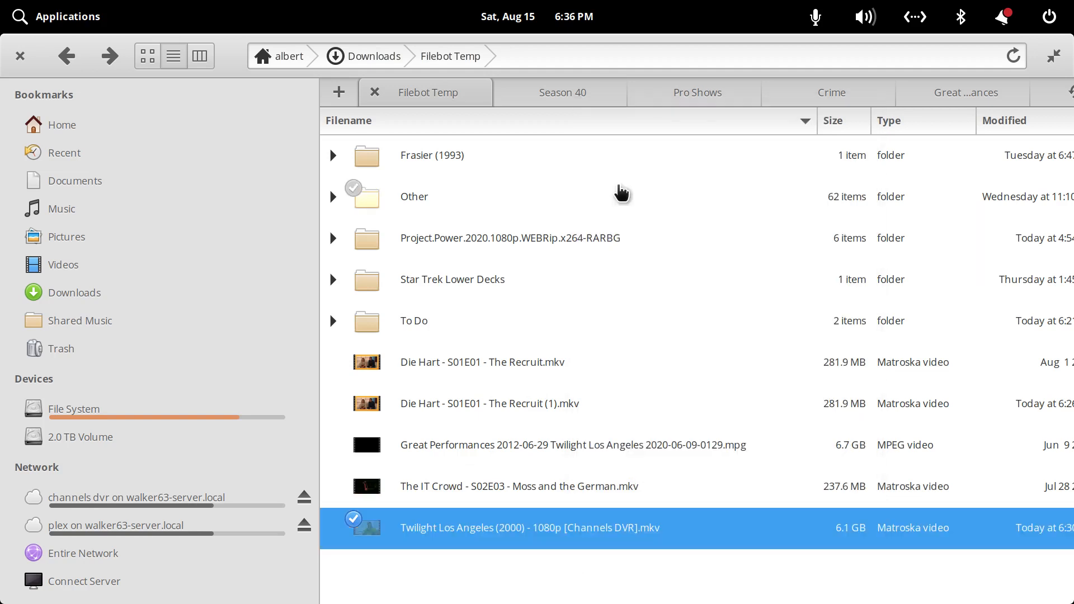
click(697, 96)
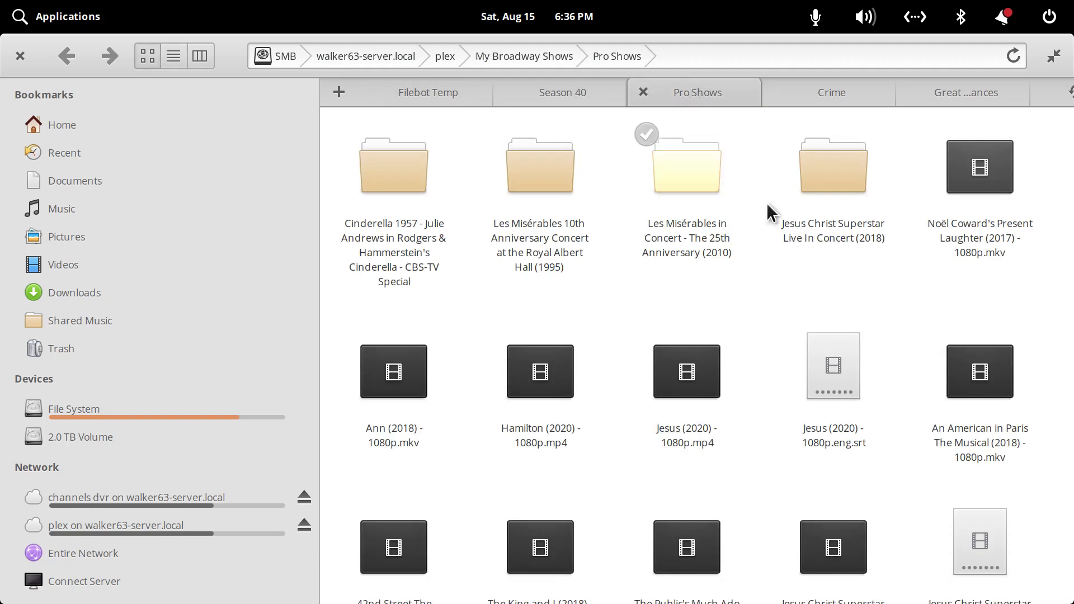
right_click(1046, 329)
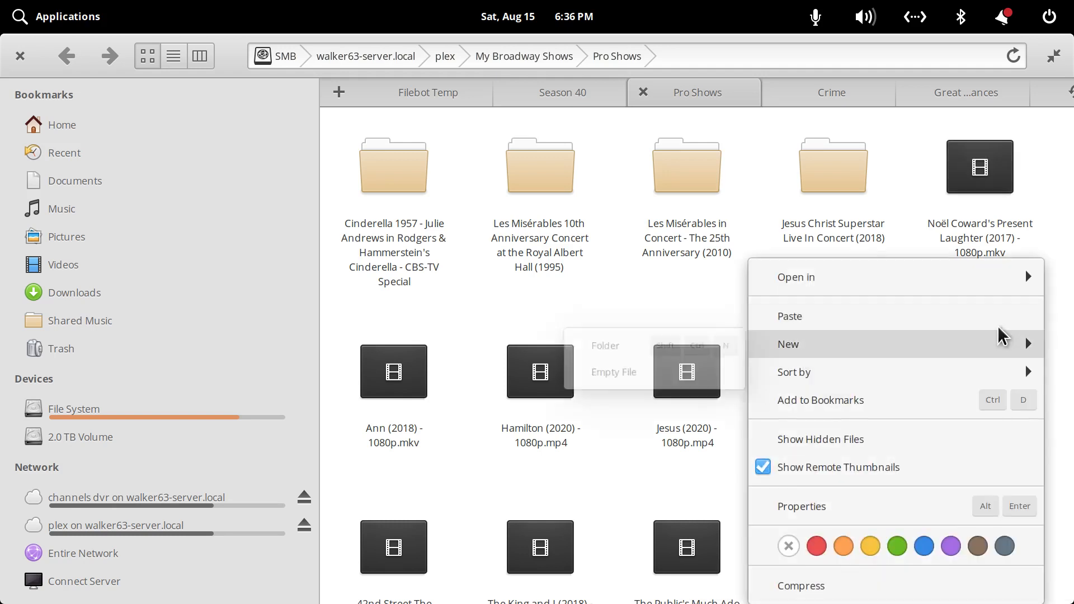
key(Escape)
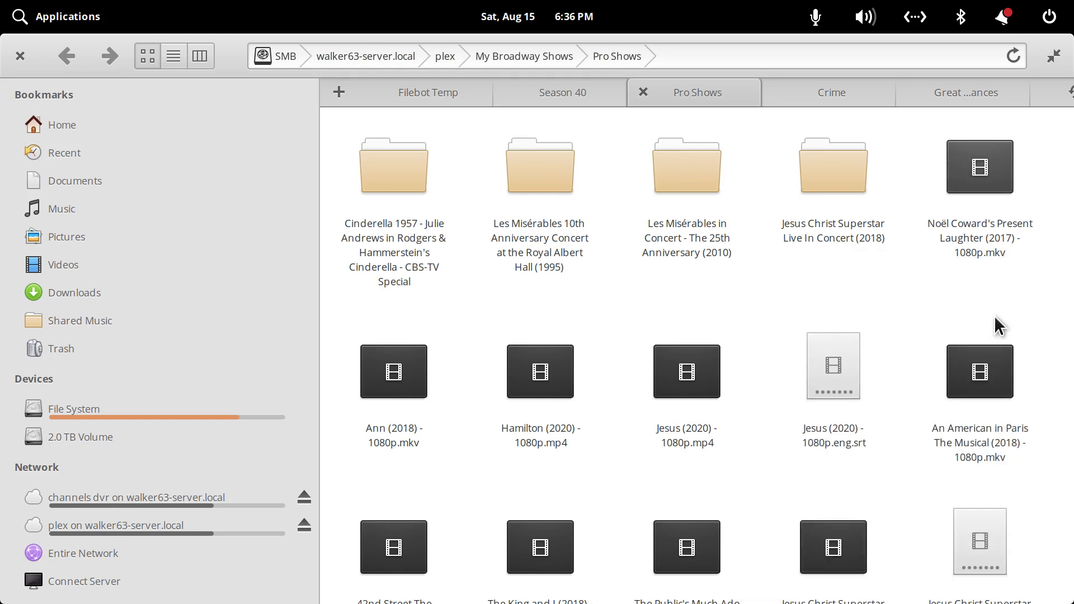
Minimize Files during the move and review the trim points and TVDB and TMDB naming notes in Tutorial Text.odt
mouse_move(537, 602)
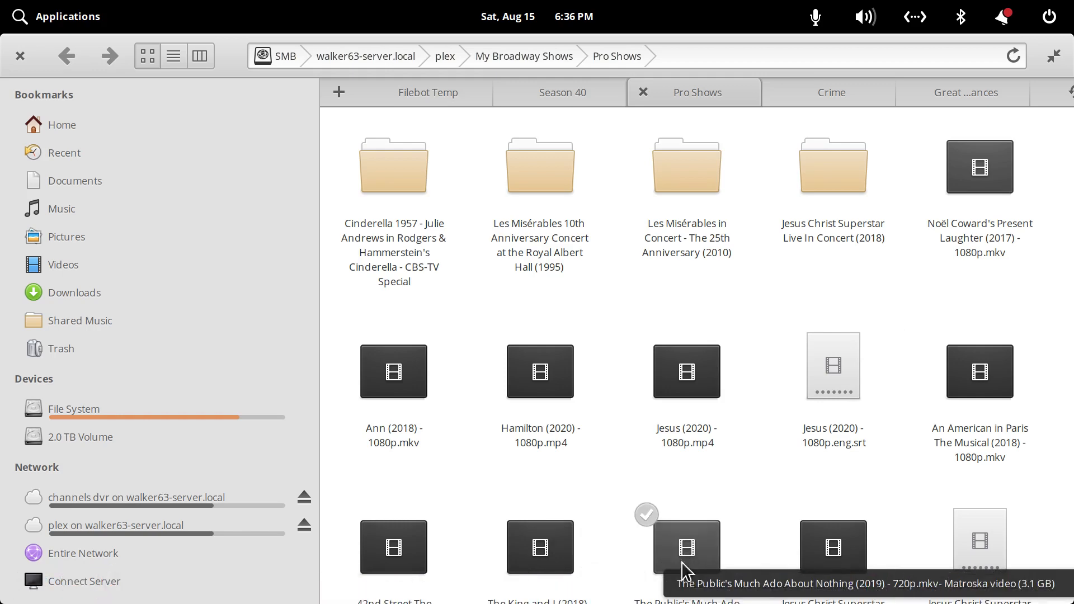
click(685, 579)
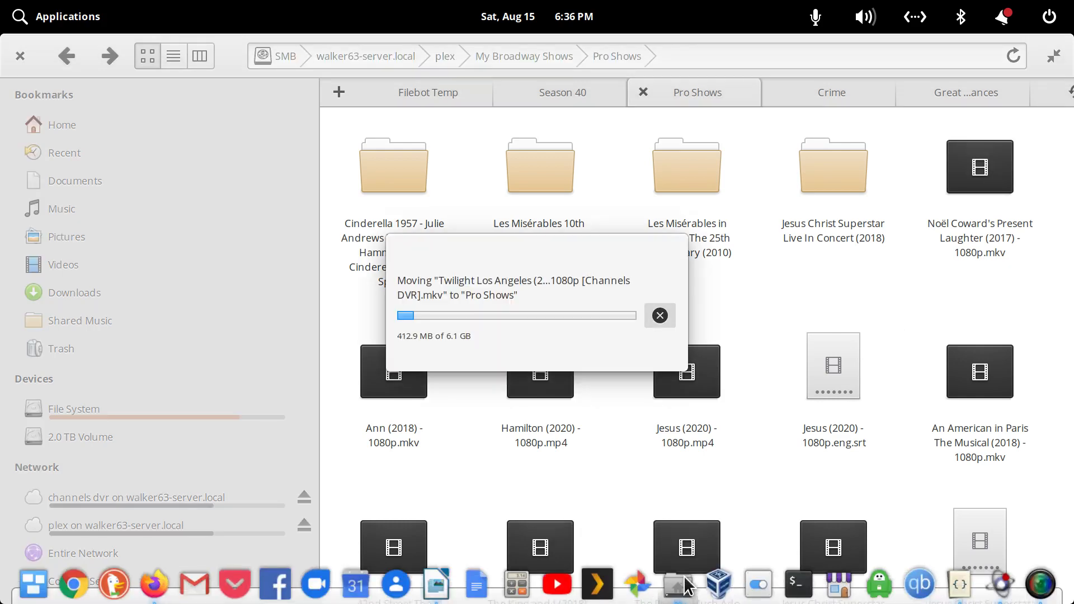
click(686, 585)
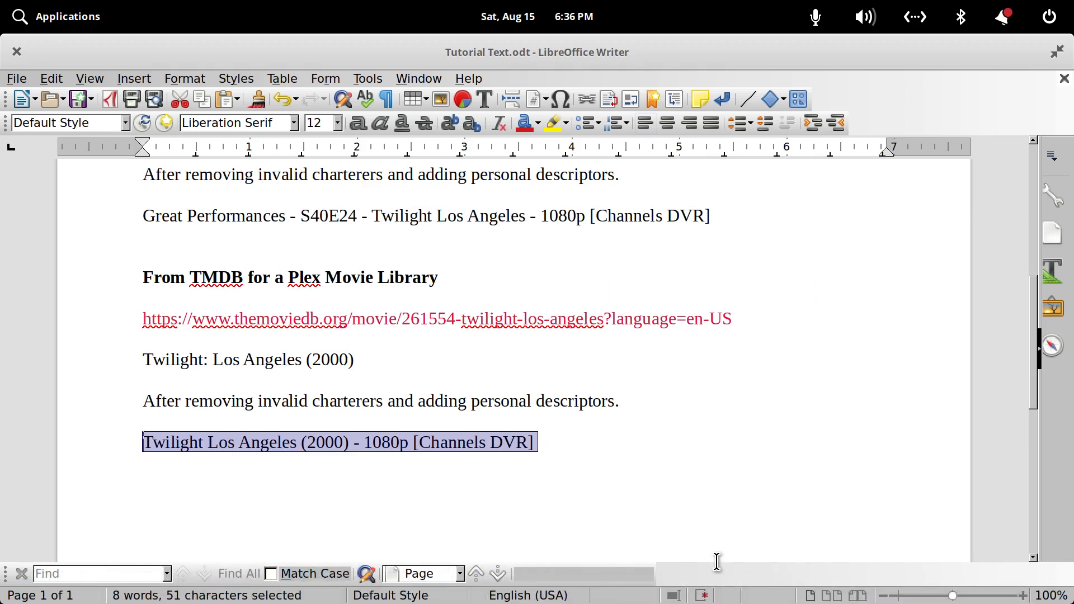
scroll(645, 525, up, 5)
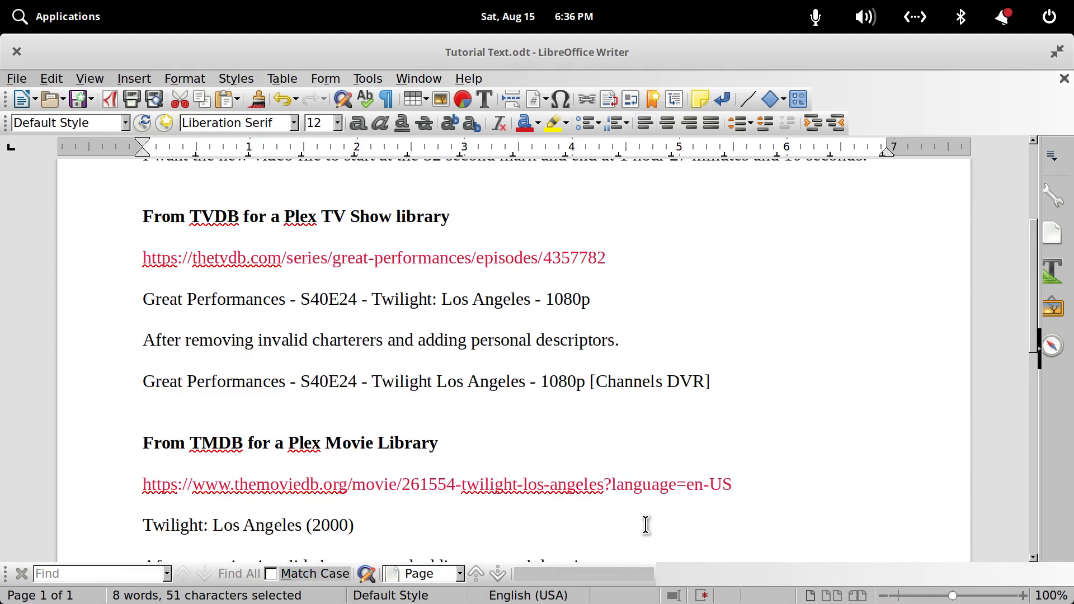
scroll(646, 524, down, 3)
scroll(646, 524, up, 9)
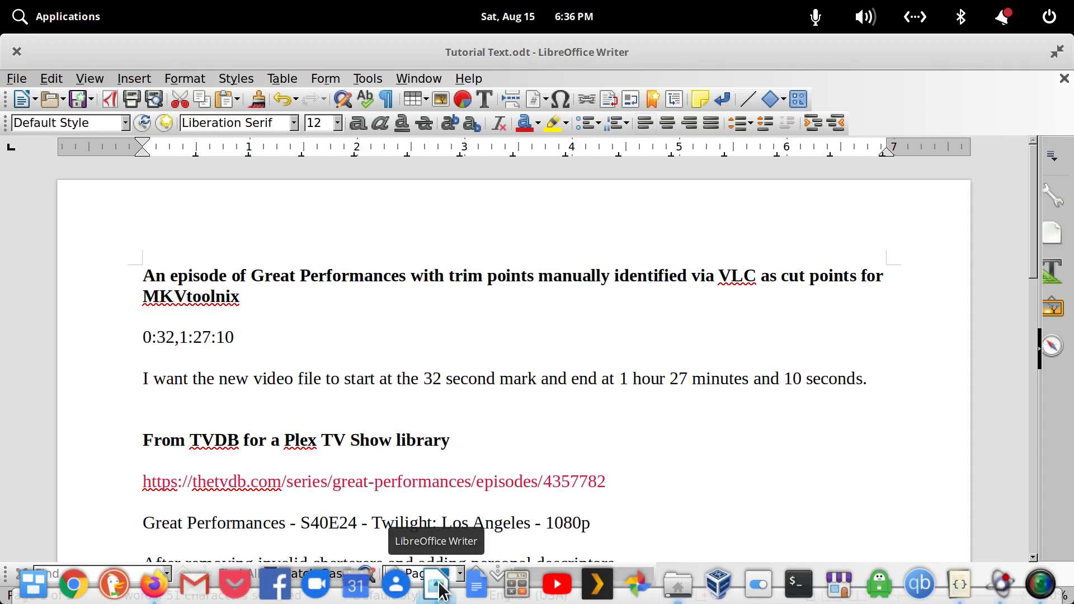
Minimize Writer to reach Plex in Firefox, view the server's Languages settings for audio and subtitle preferences, and return to the Plex home page
click(439, 590)
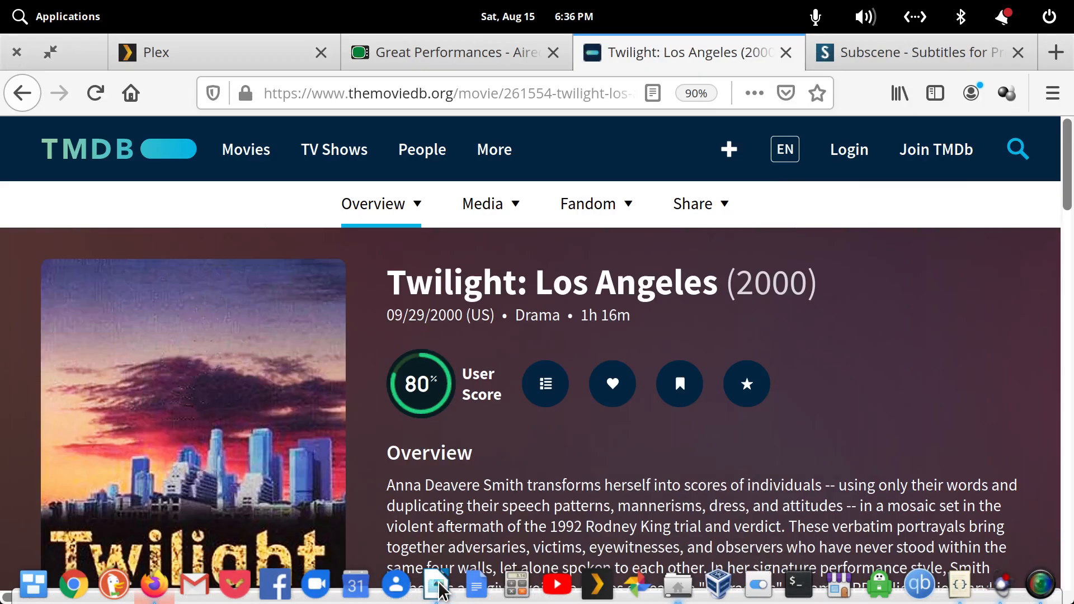
click(220, 62)
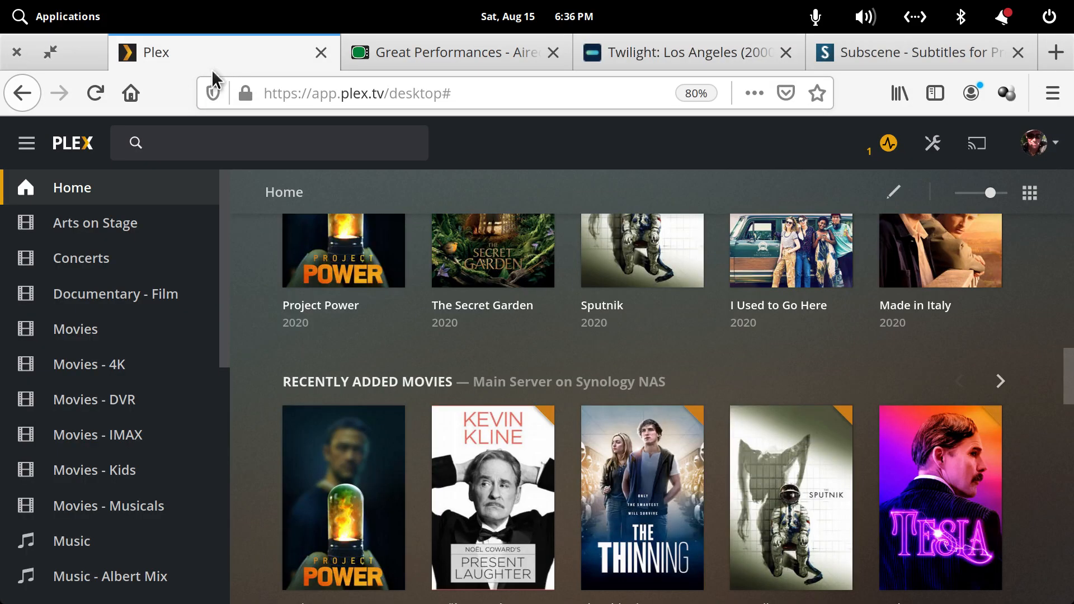
click(932, 144)
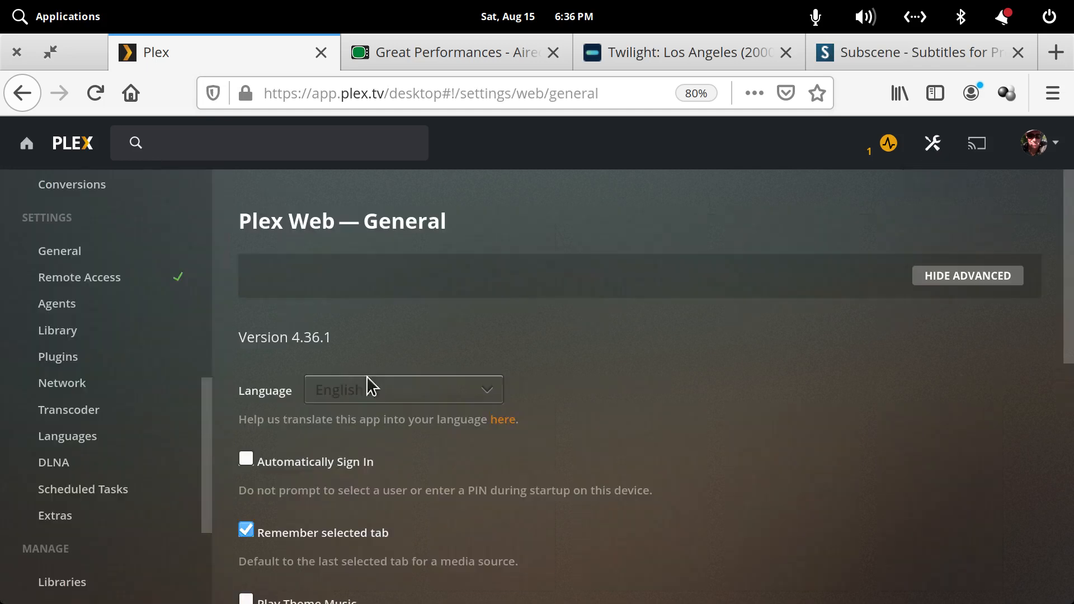
scroll(125, 461, down, 3)
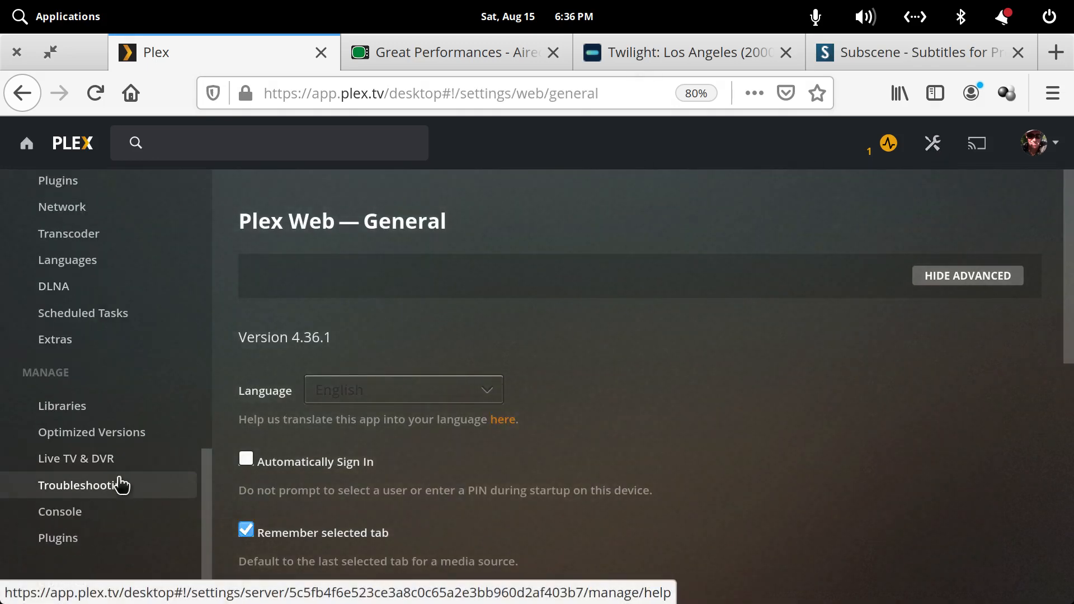
click(78, 256)
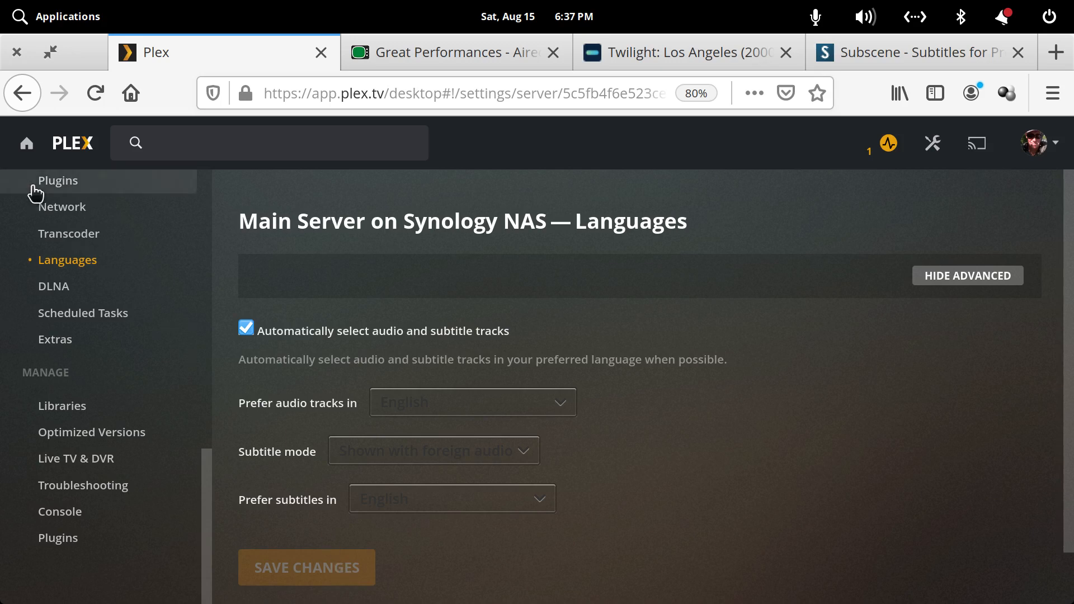
click(27, 146)
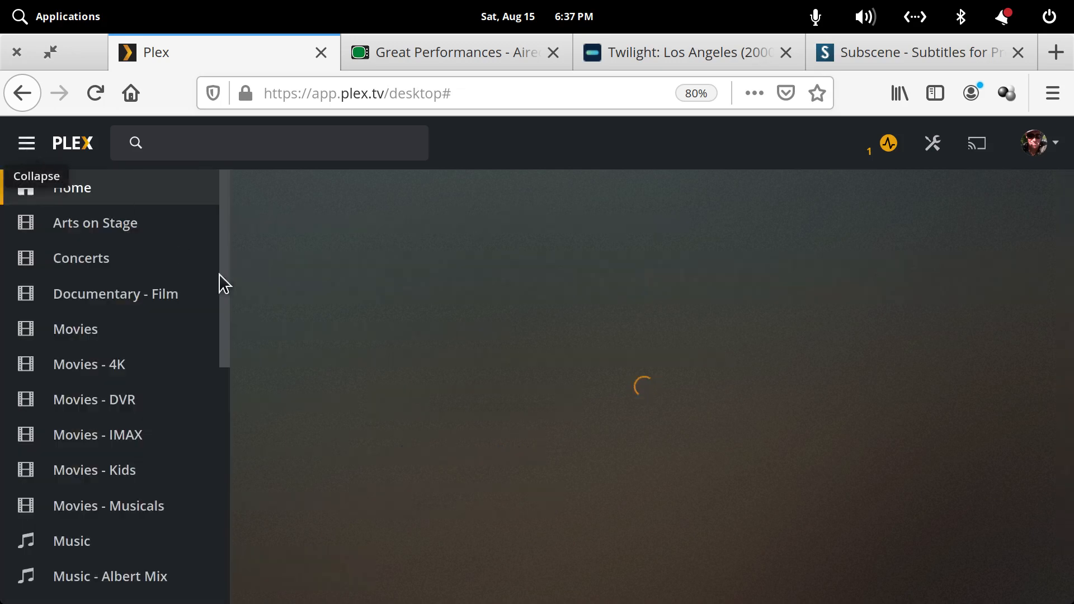
scroll(606, 193, down, 3)
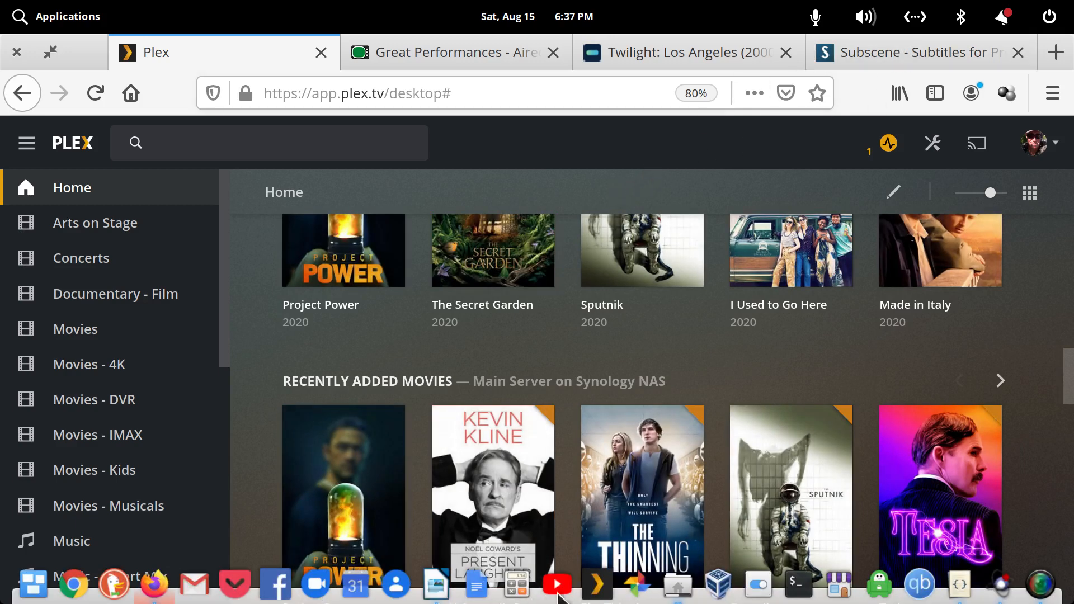
Switch to Files, reopen Filebot Temp from Downloads in a new tab as a list, and move the progress dialog off the file listing
click(675, 584)
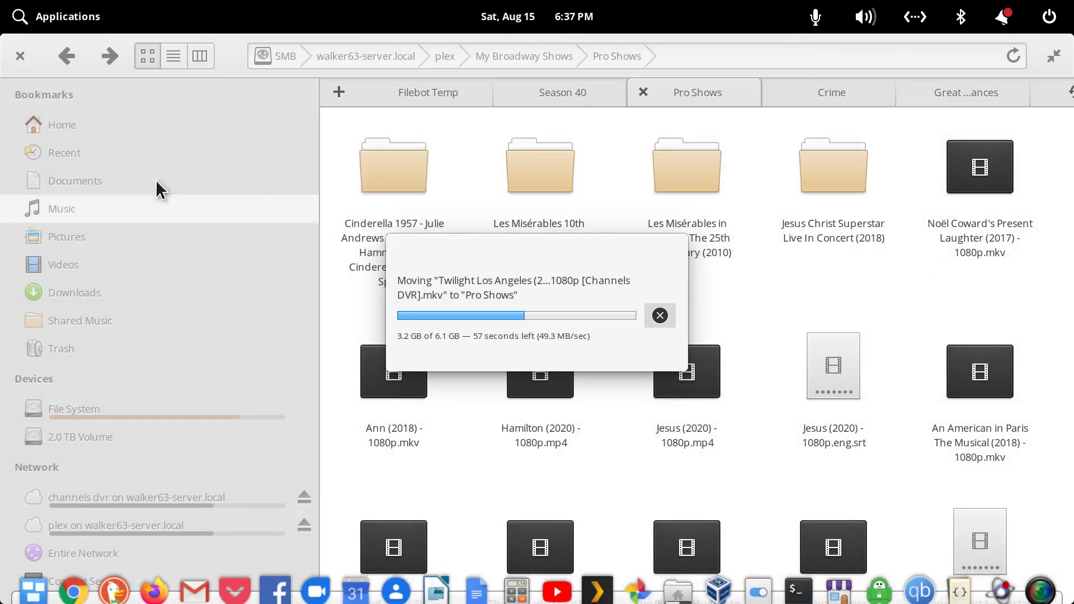
click(374, 92)
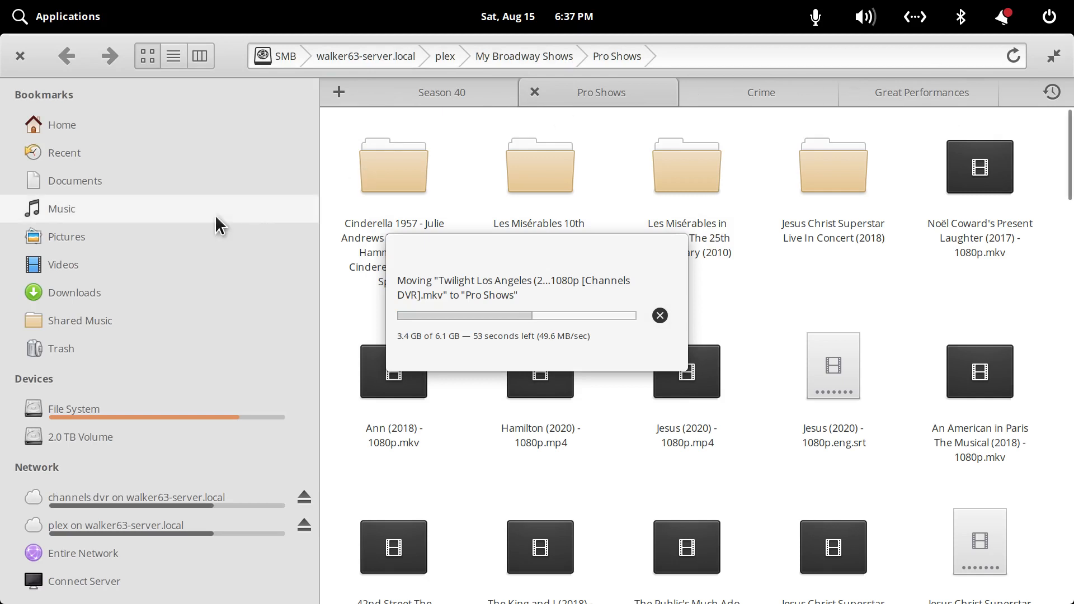
right_click(73, 298)
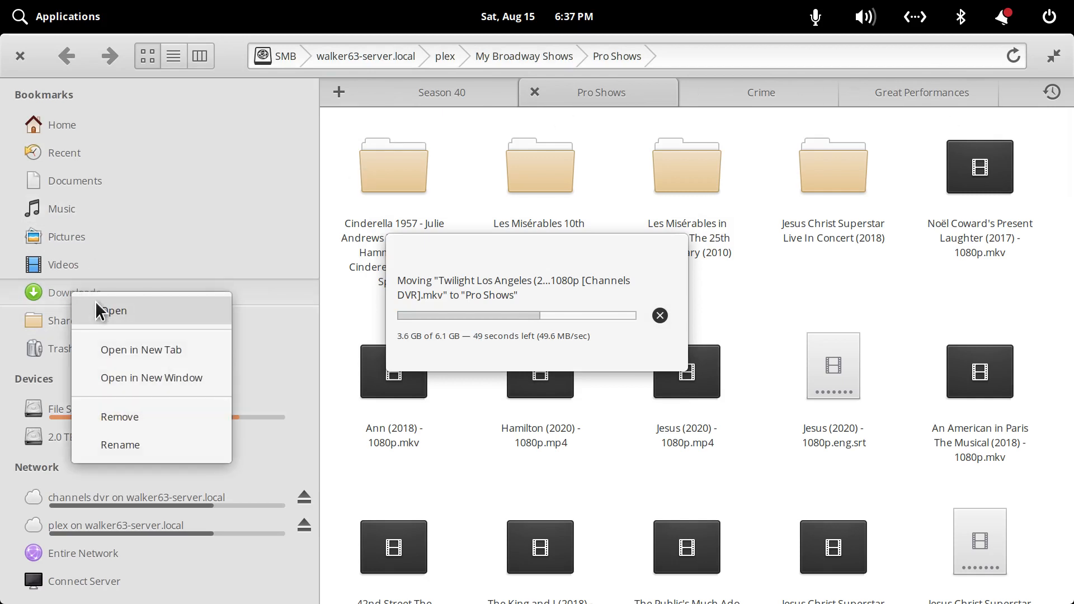
click(109, 345)
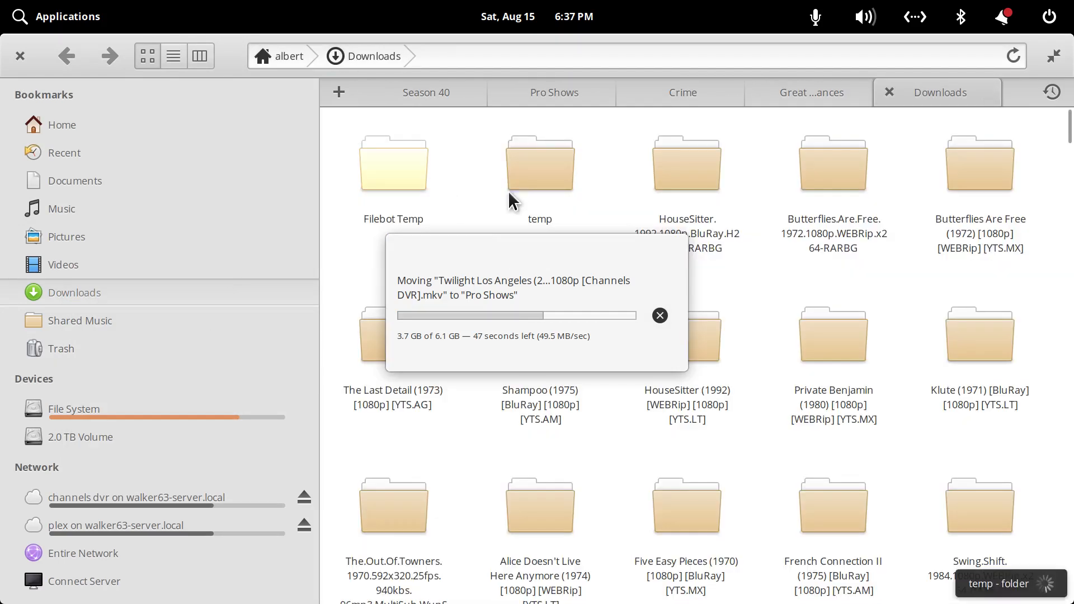
click(402, 169)
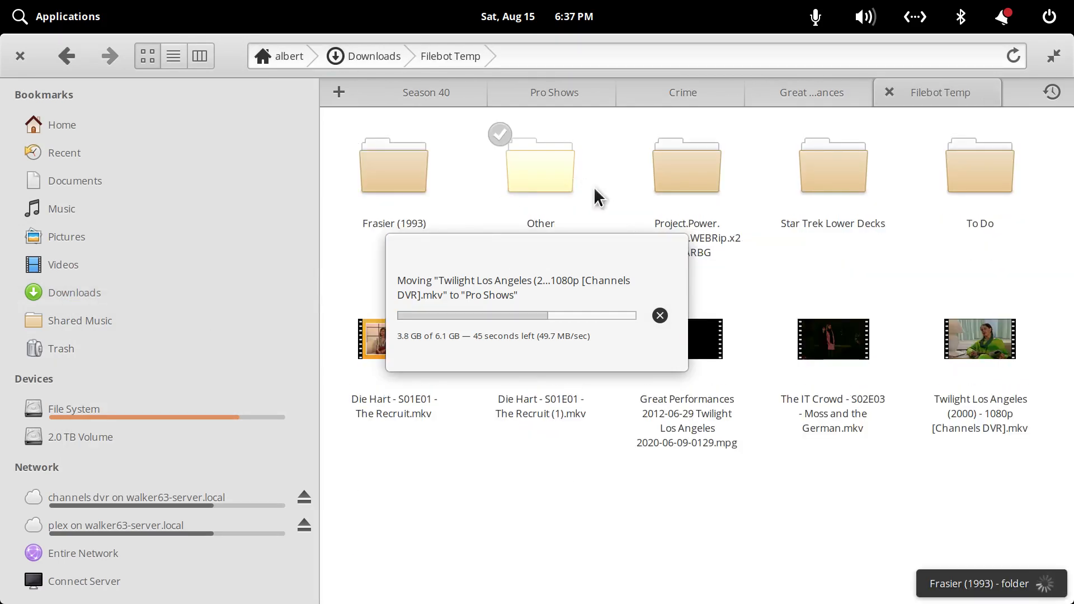
click(173, 57)
drag(538, 246, 174, 136)
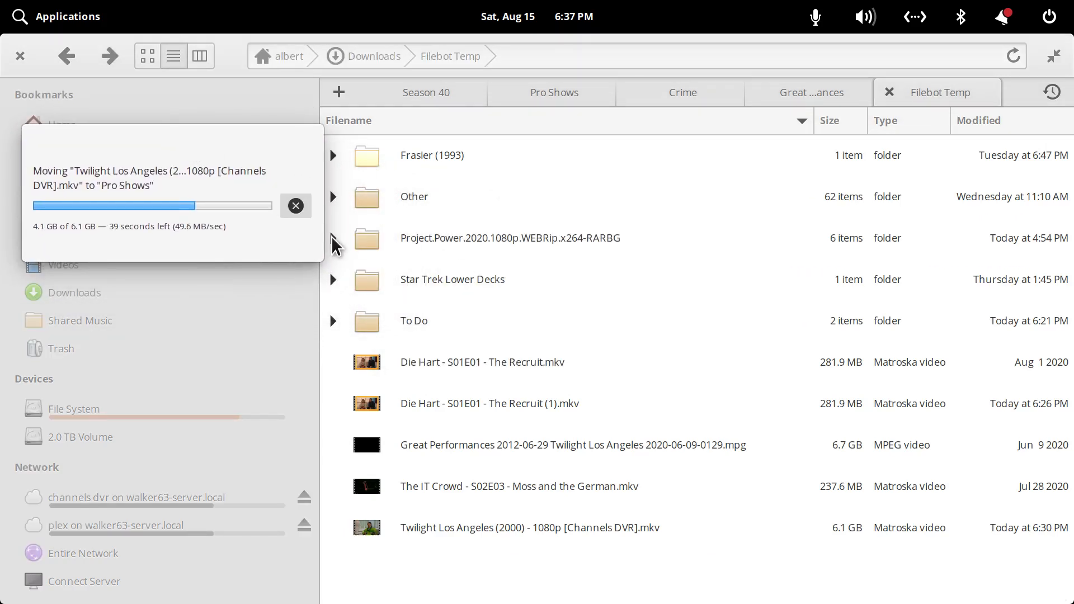
Examine the subtitle files in the Project Power folder's Subs subfolder, closing the opened Arabic subtitle file, and go back to the Project Power folder
click(496, 249)
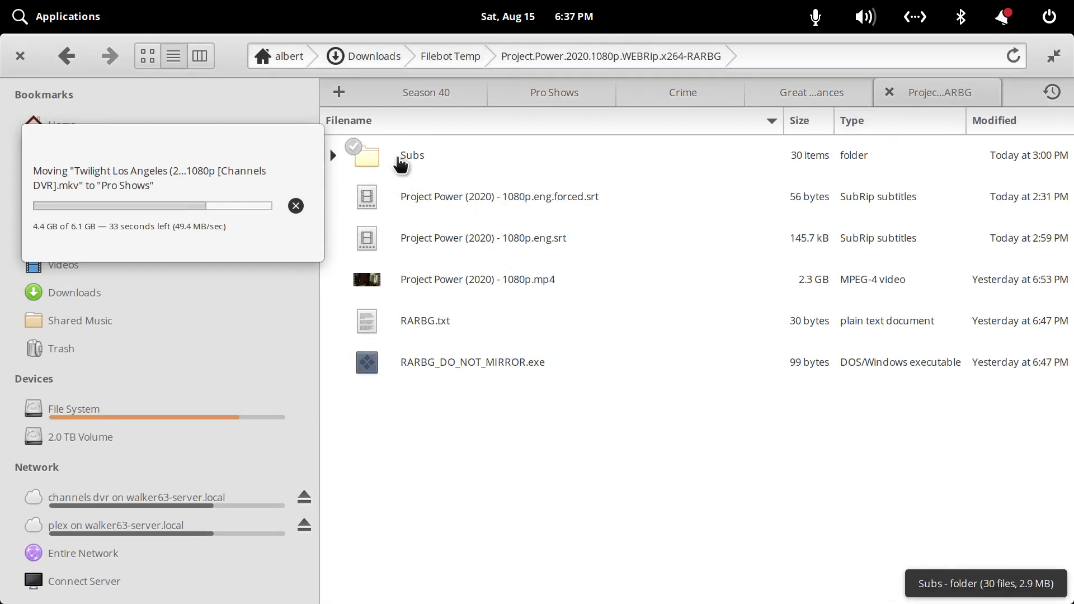
click(331, 156)
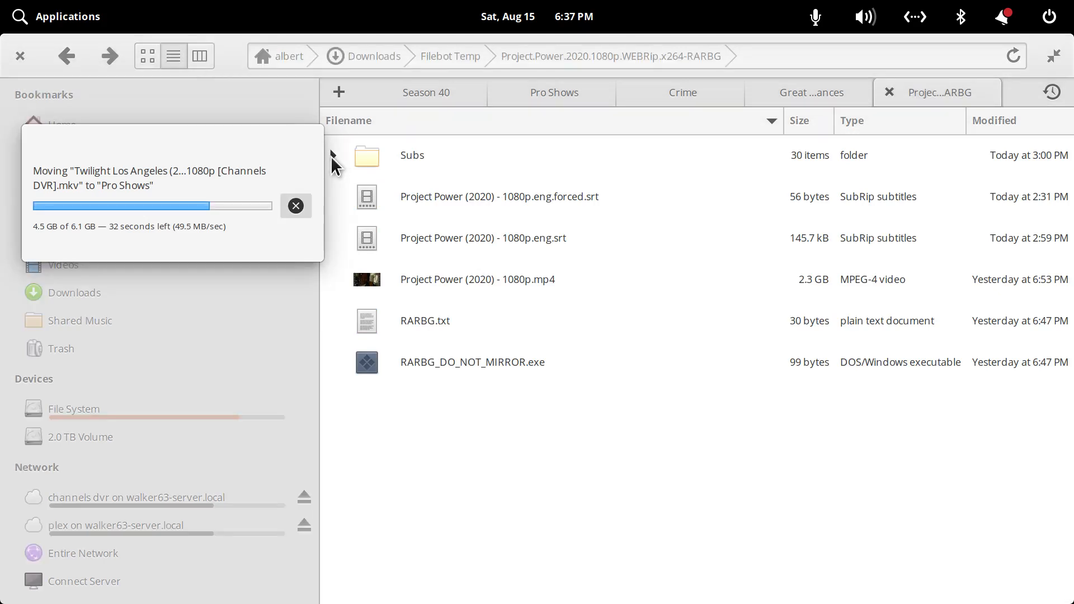
click(378, 156)
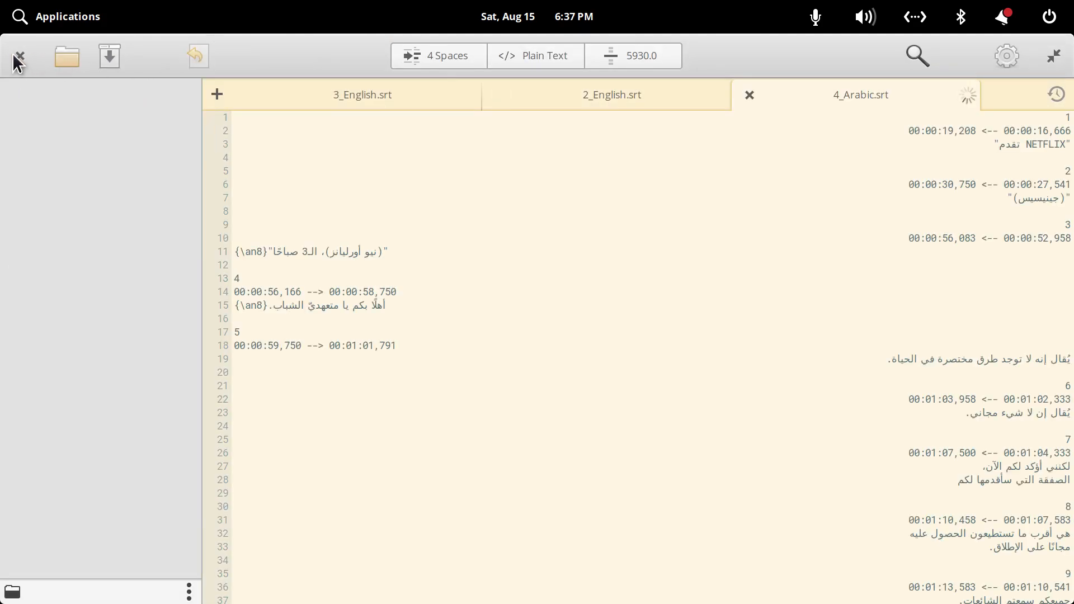
click(19, 56)
scroll(473, 200, down, 5)
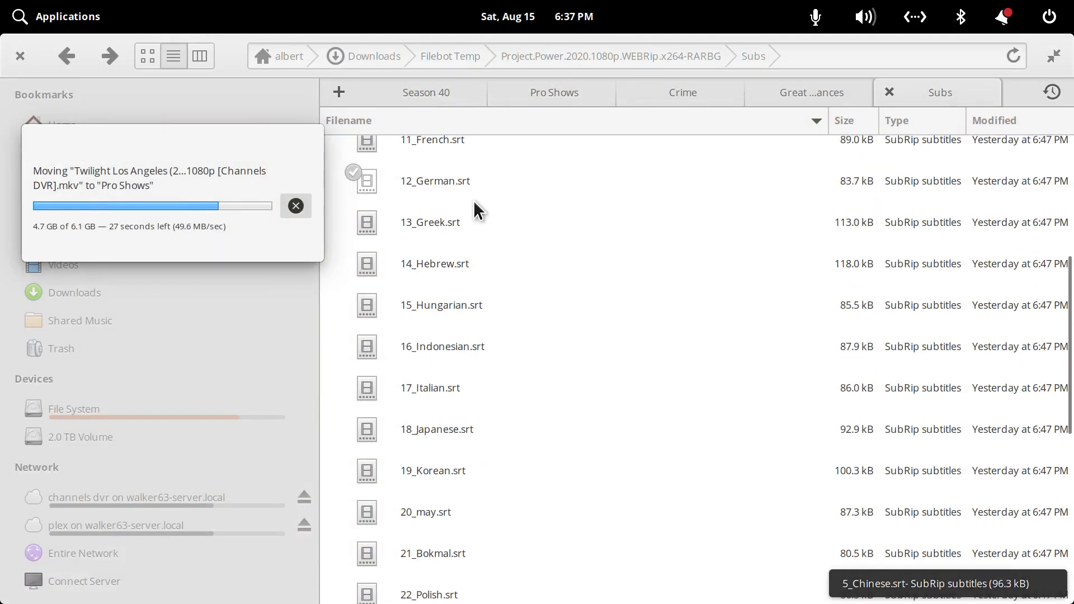
scroll(475, 204, down, 4)
scroll(427, 175, up, 5)
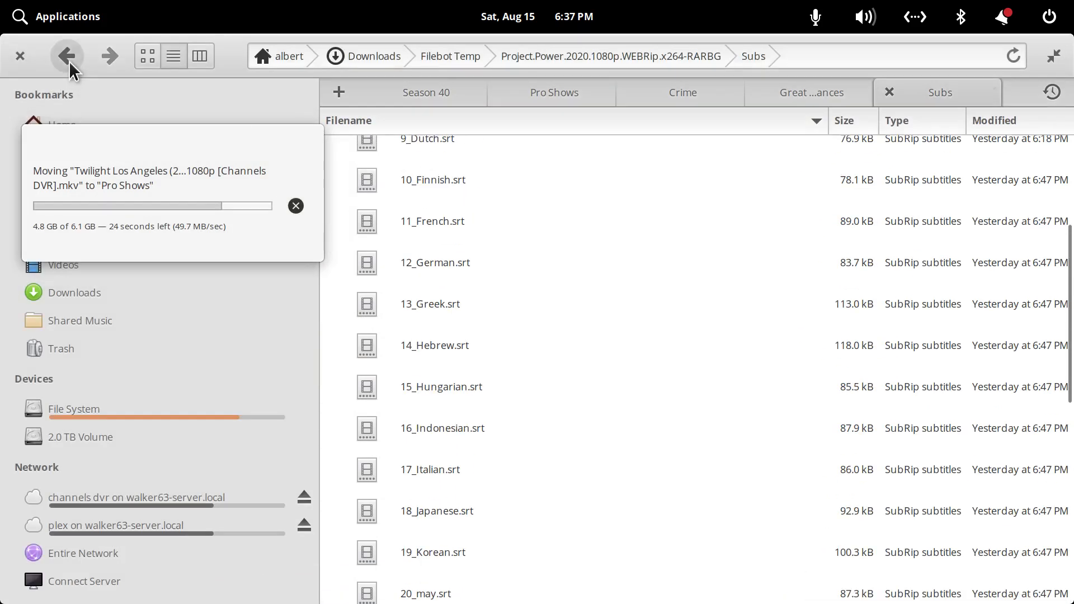
click(69, 60)
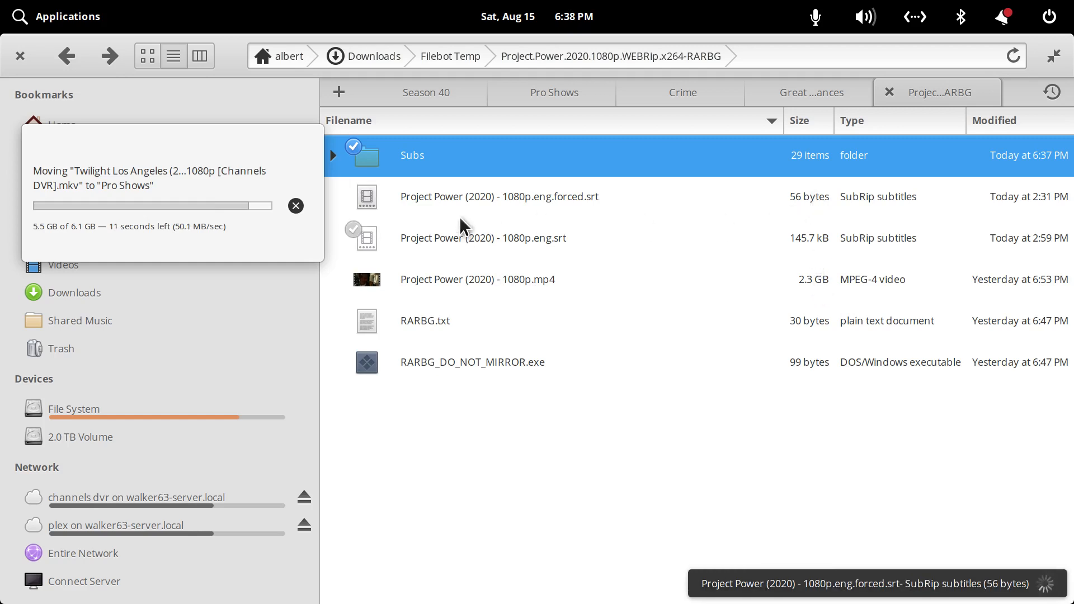
Open Project Power (2020) - 1080p.eng.forced.srt to view its forced subtitle entry, and close all open documents and the text editor
click(474, 200)
double_click(474, 200)
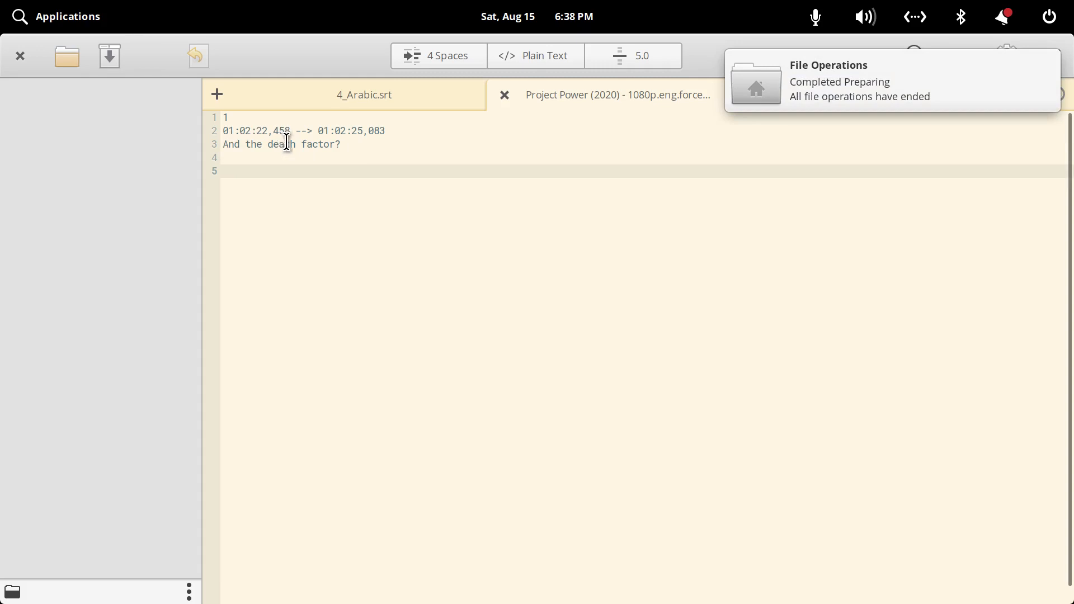
click(217, 94)
click(249, 95)
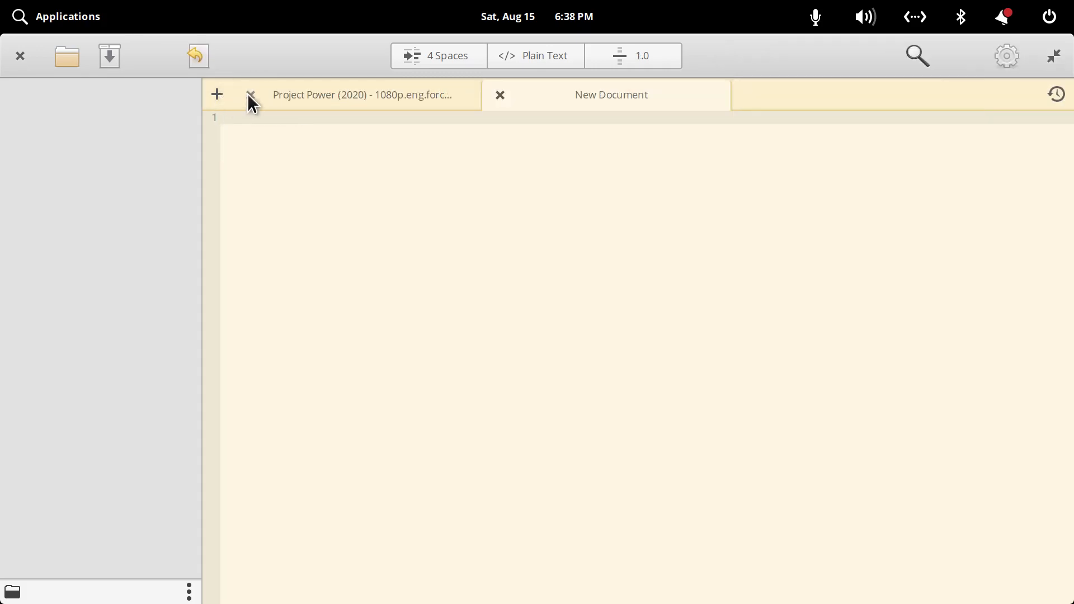
click(250, 95)
click(250, 95)
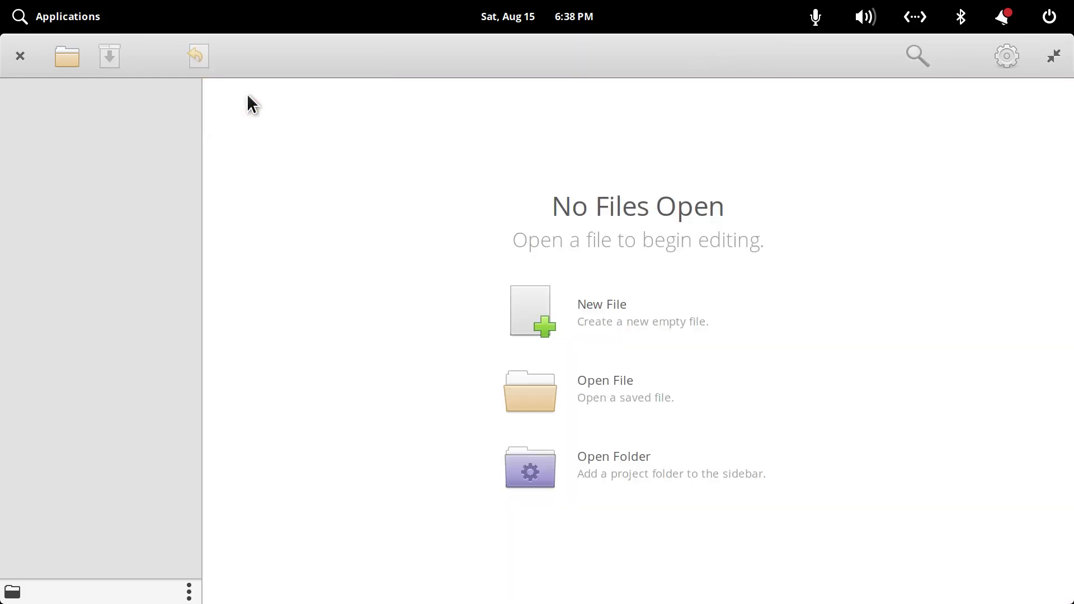
click(18, 57)
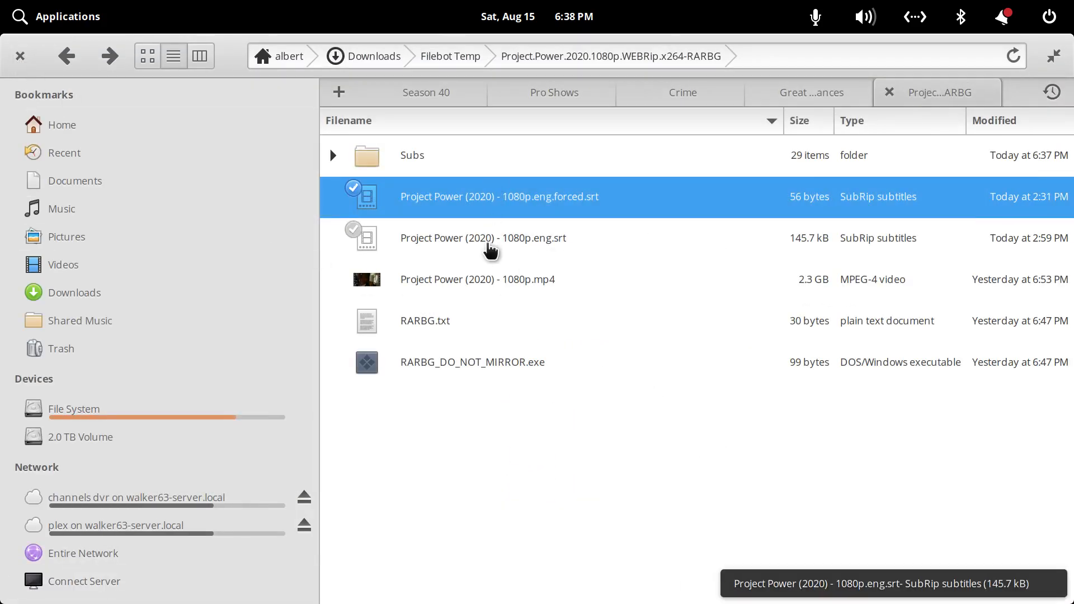
Open Project Power (2020) - 1080p.eng.srt, read through its full English subtitle entries, and close the text editor
double_click(501, 240)
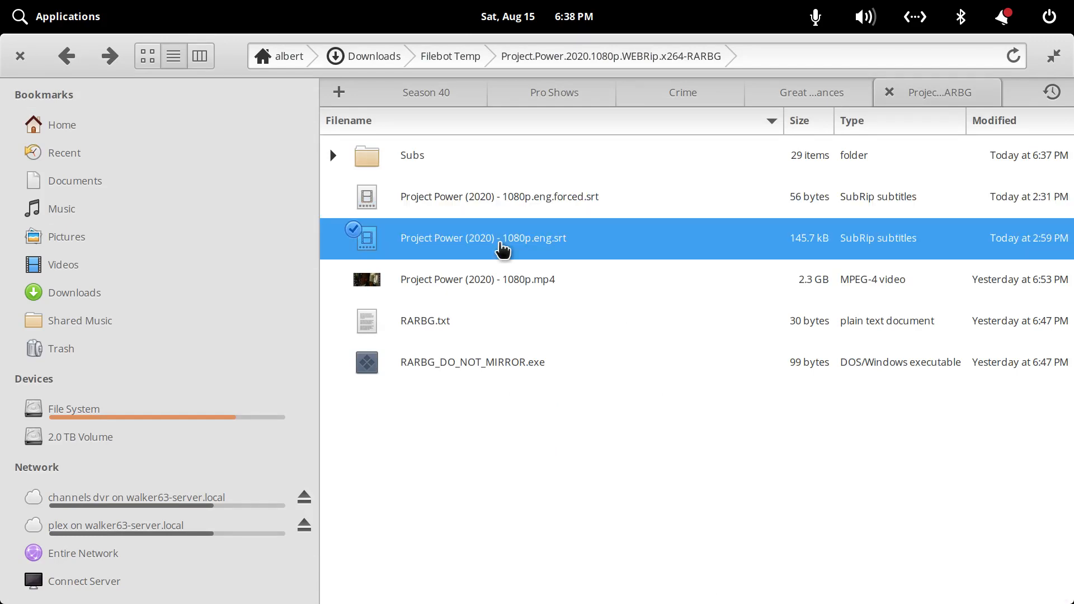
scroll(469, 308, down, 20)
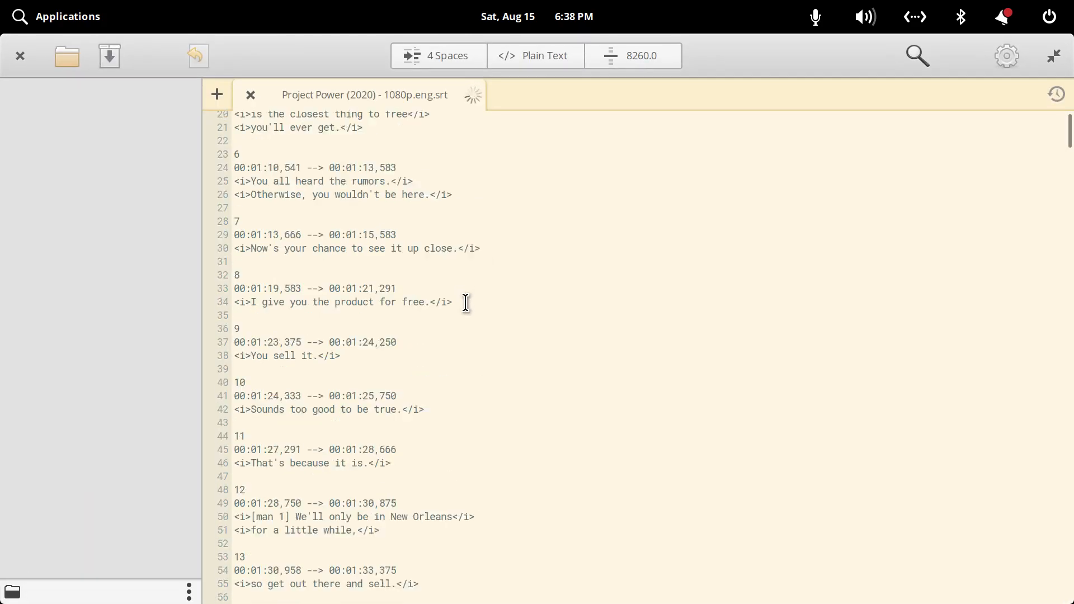
scroll(470, 313, down, 13)
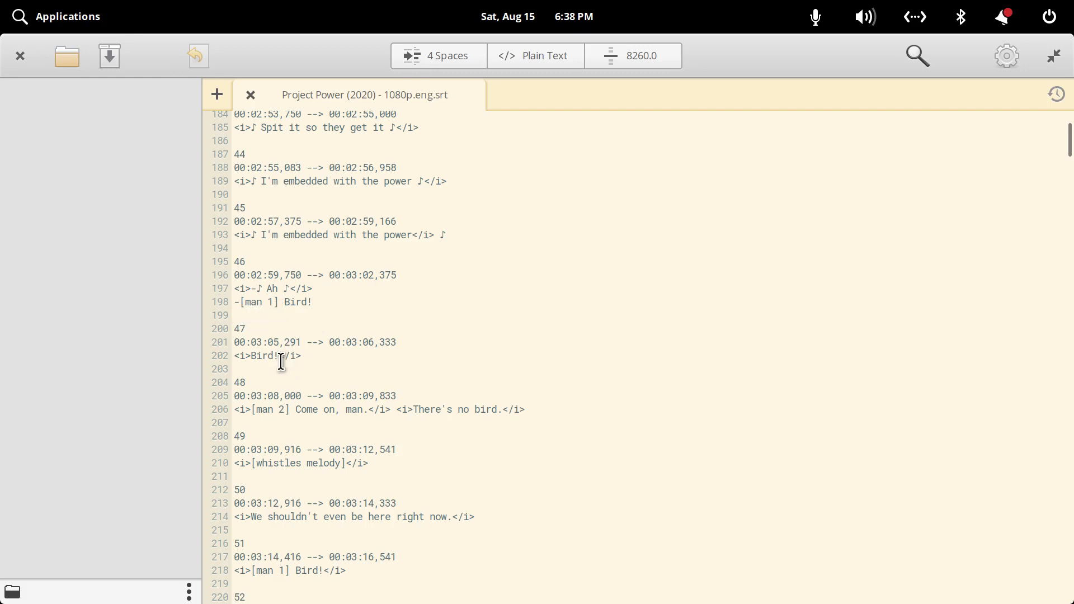
scroll(282, 361, down, 5)
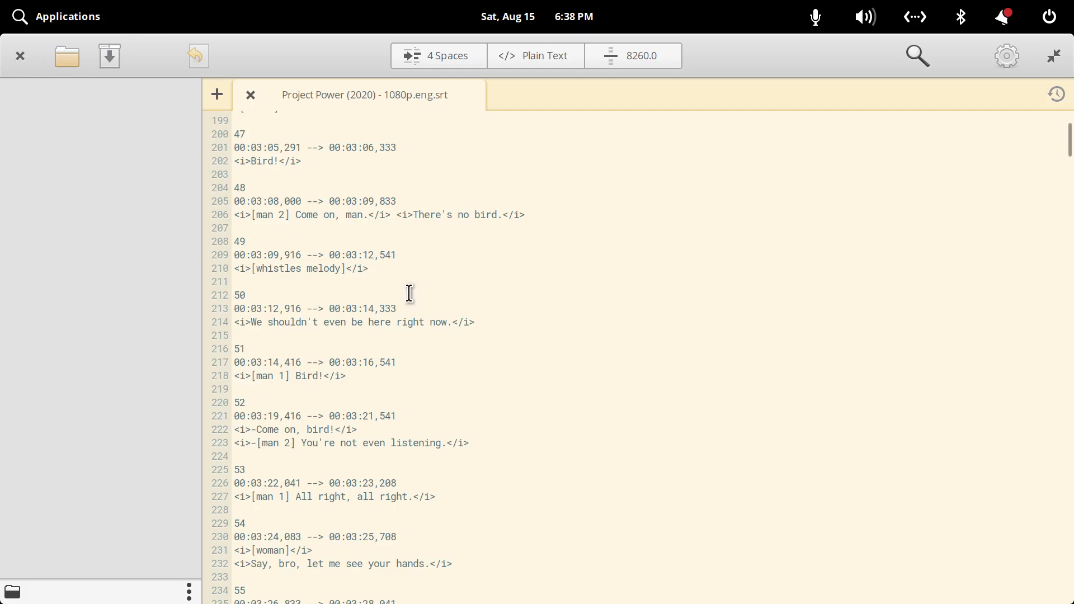
click(20, 59)
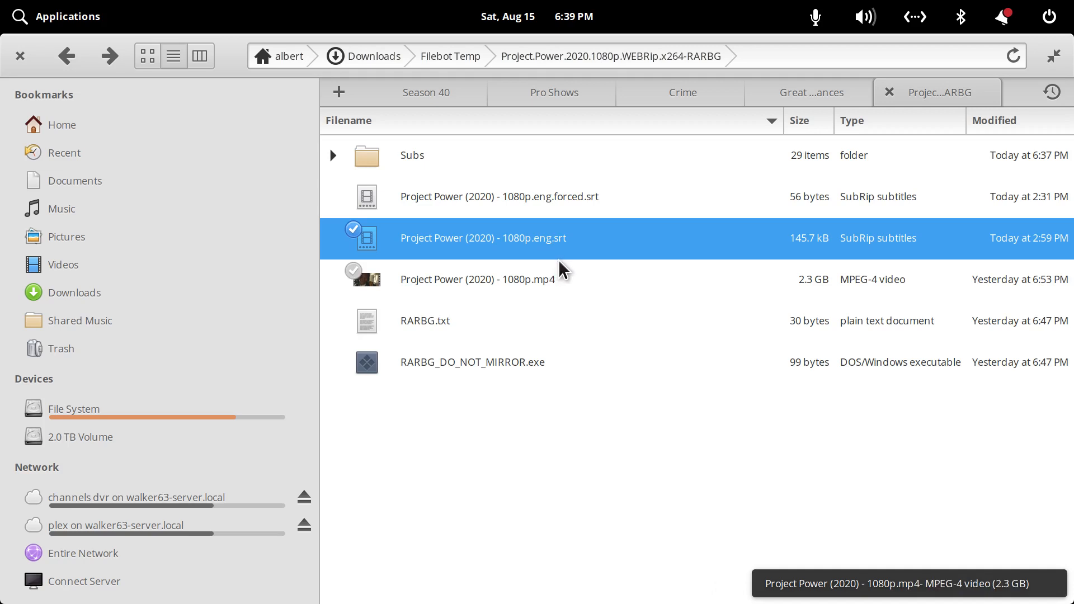
Cut Project Power's two English subtitle files and its MP4, and try to paste them into the Crime movie folder
key(Up)
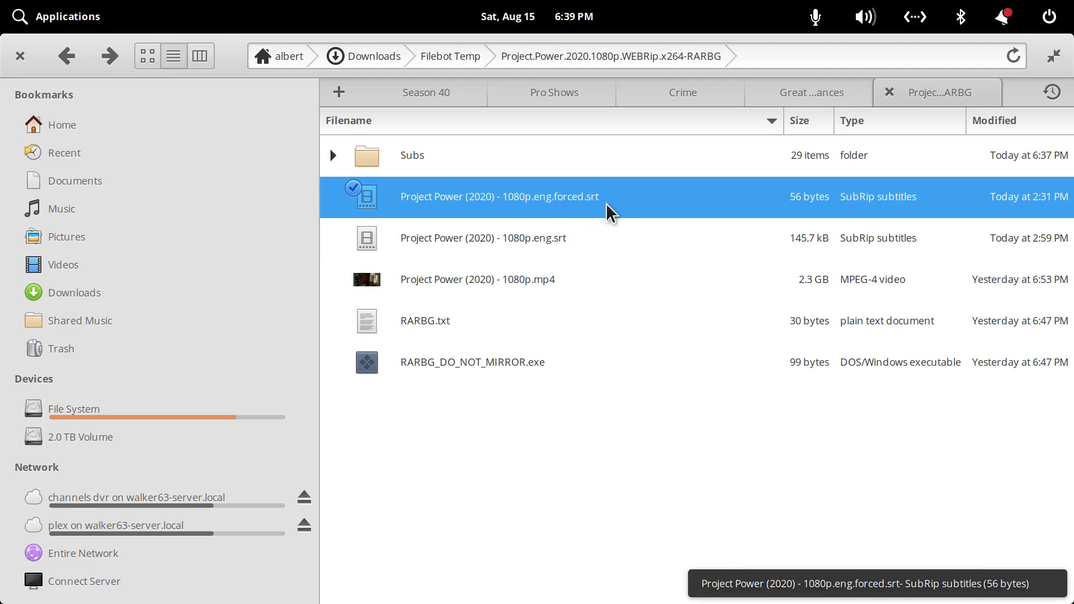
key(shift+Down)
key(shift+Down)
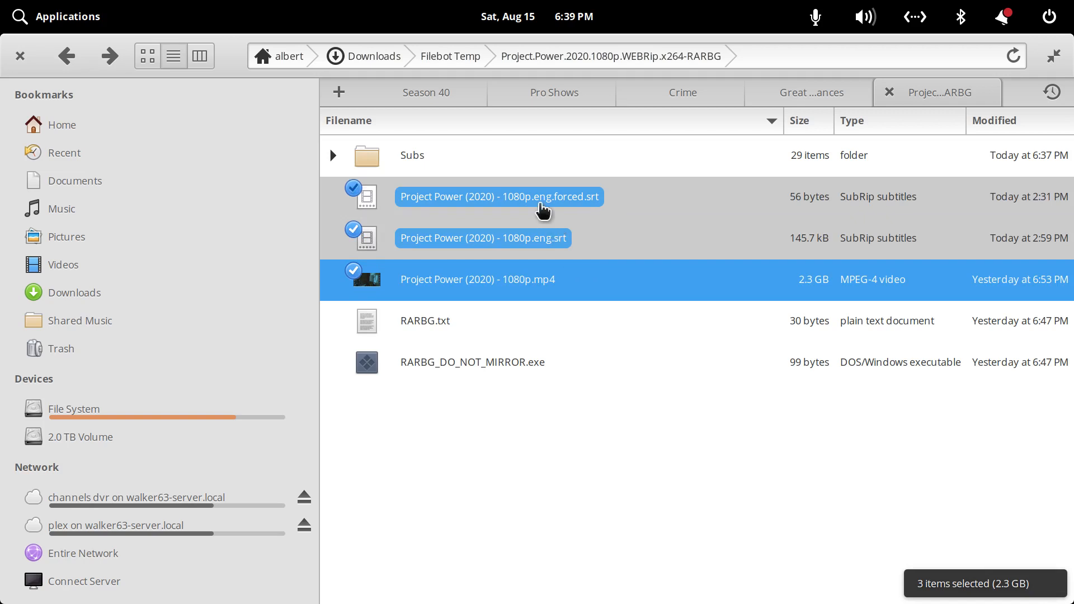
right_click(542, 205)
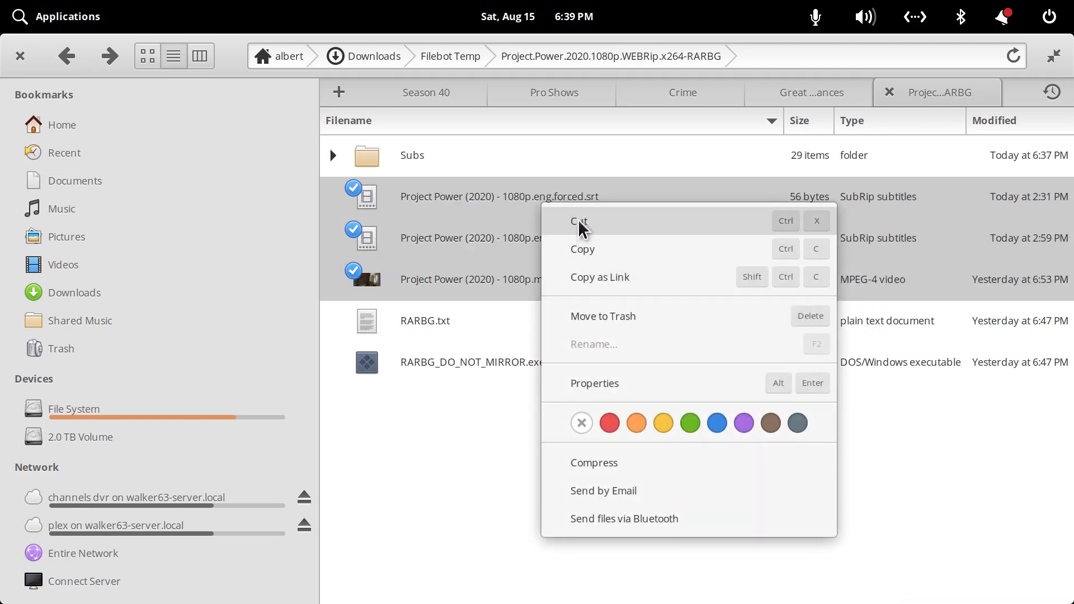
click(580, 223)
click(663, 93)
key(ctrl+v)
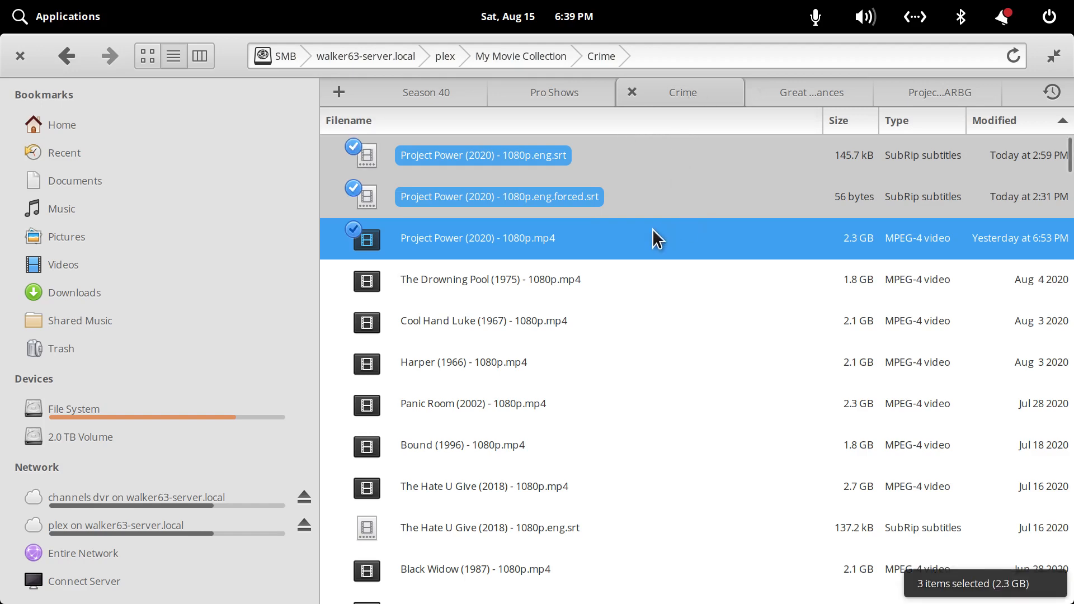
Display the Crime folder as icons and try to paste the cut files from a blank area
click(153, 59)
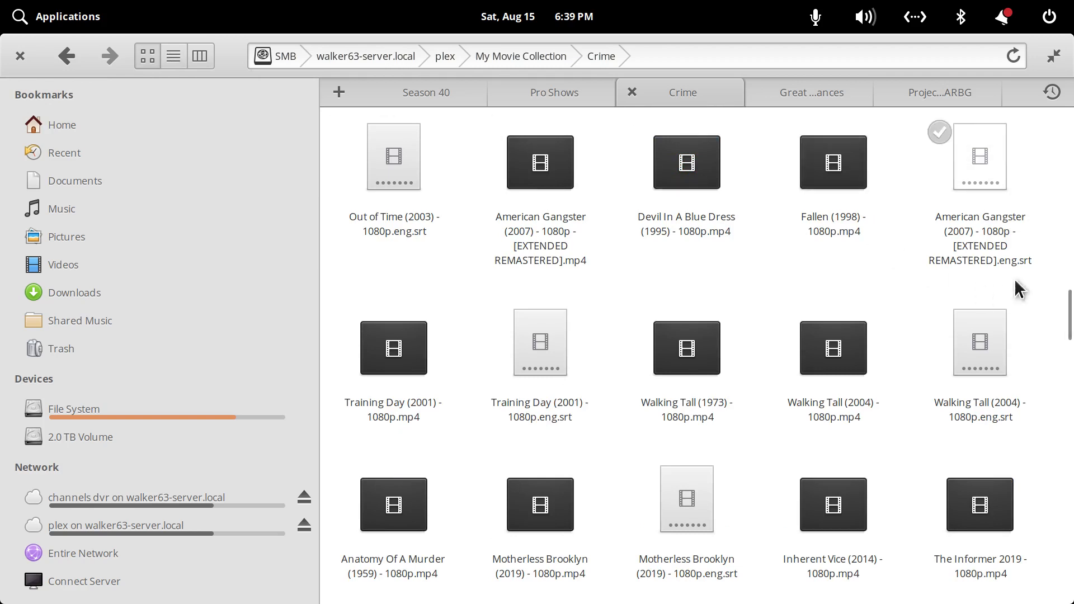
right_click(1048, 234)
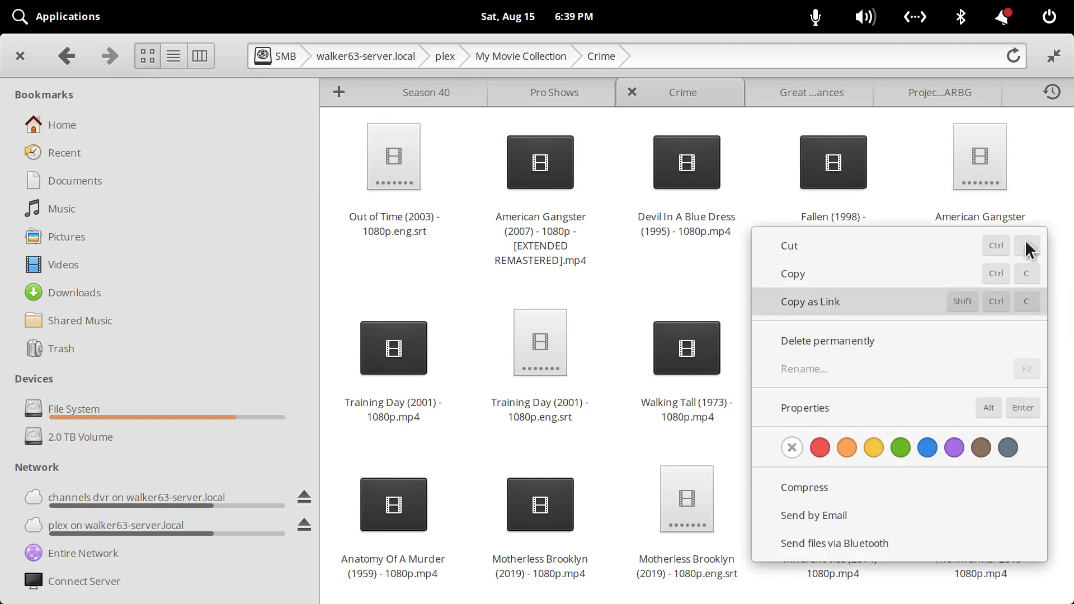
click(1062, 178)
right_click(1059, 170)
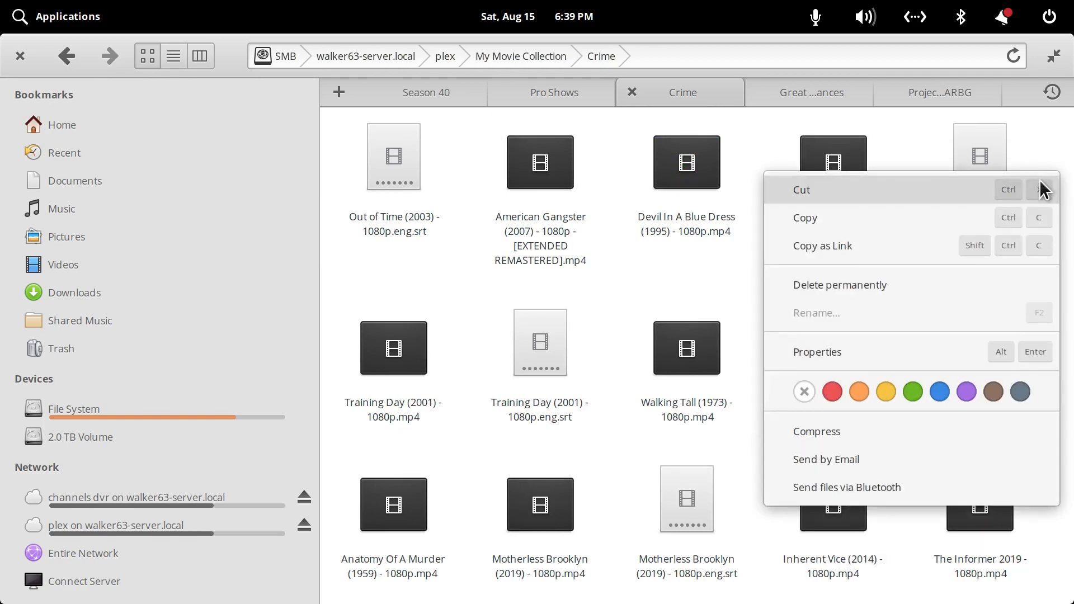
click(59, 55)
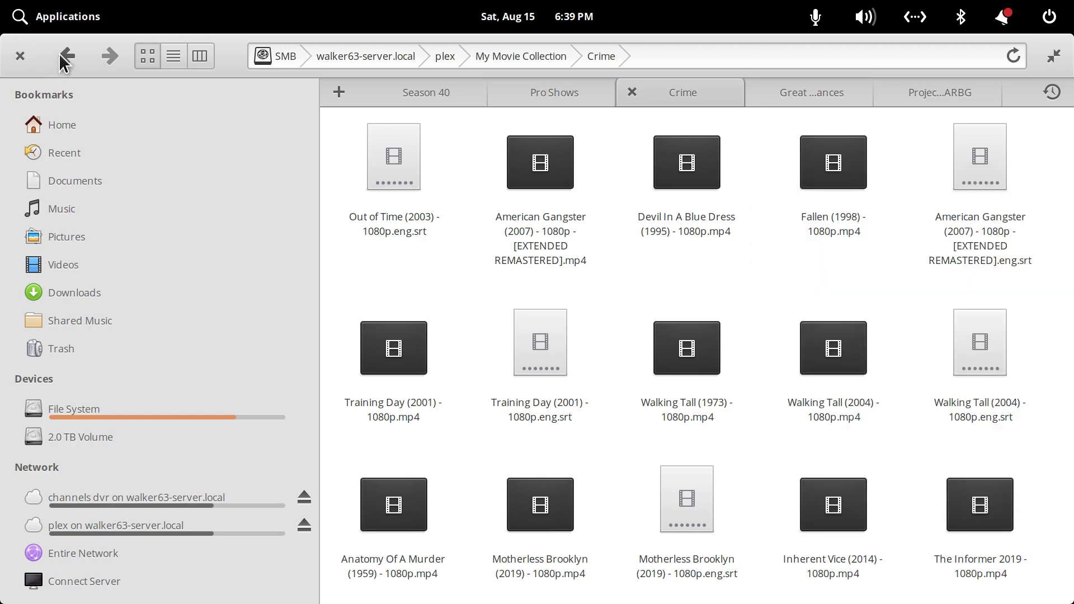
Reuse the Season 40 tab to open the Project Power folder inside Filebot Temp in Downloads
click(411, 103)
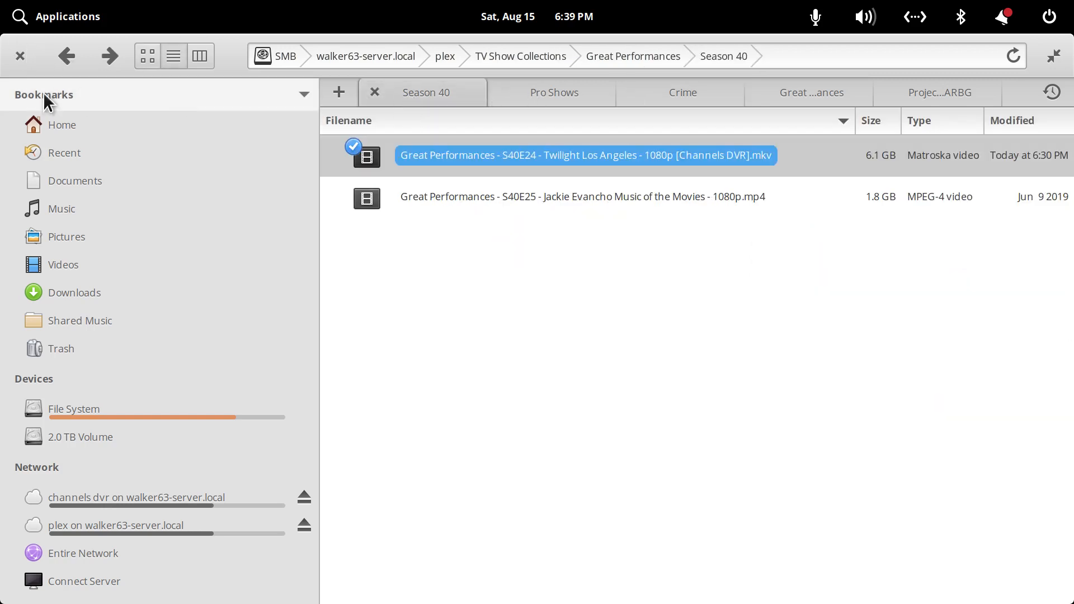
click(68, 58)
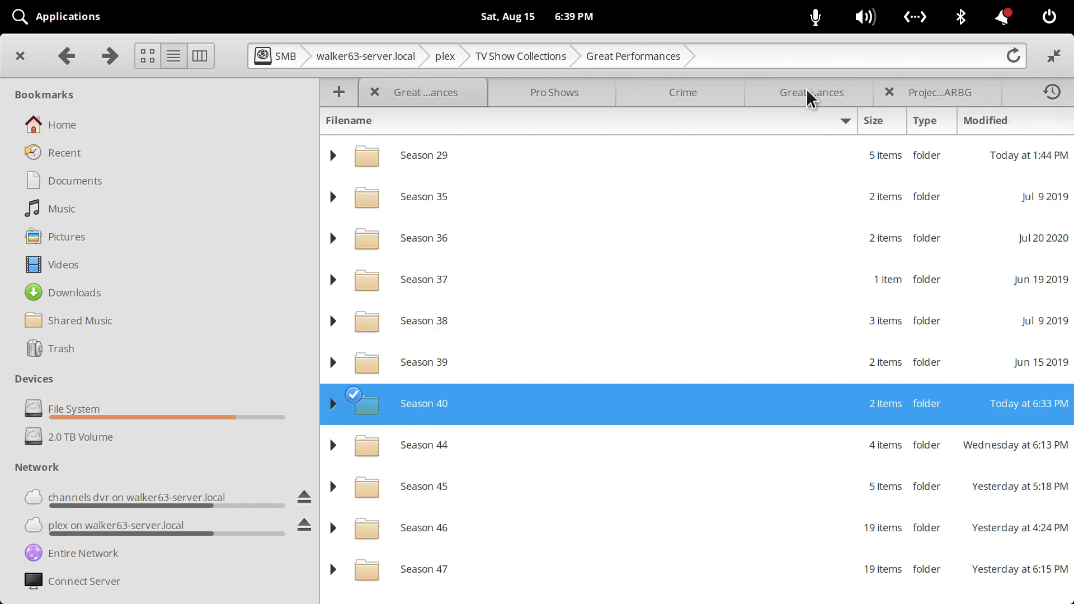
click(74, 293)
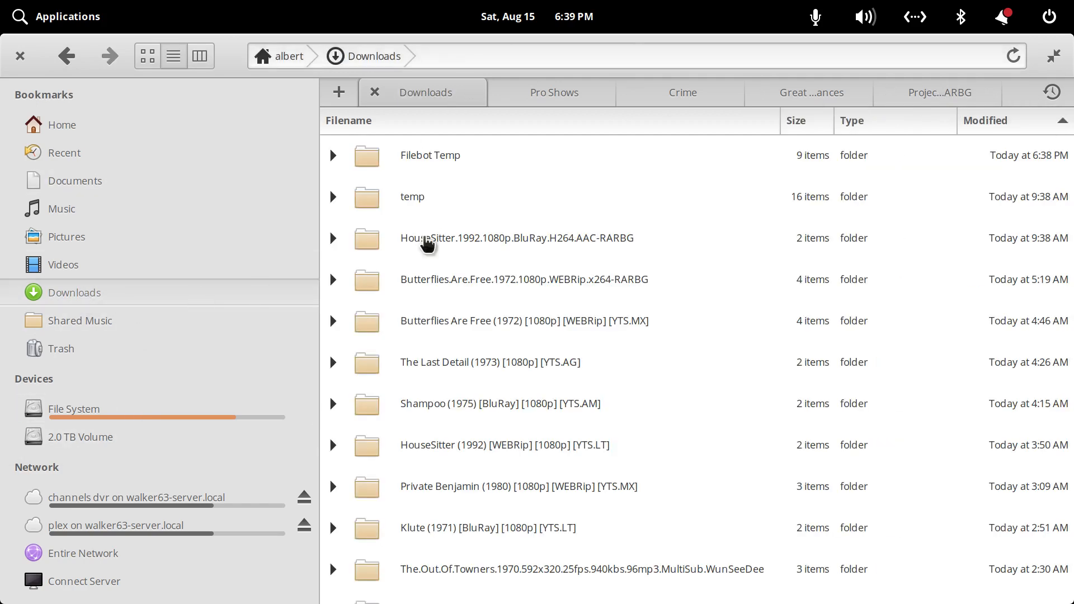
click(434, 169)
click(459, 229)
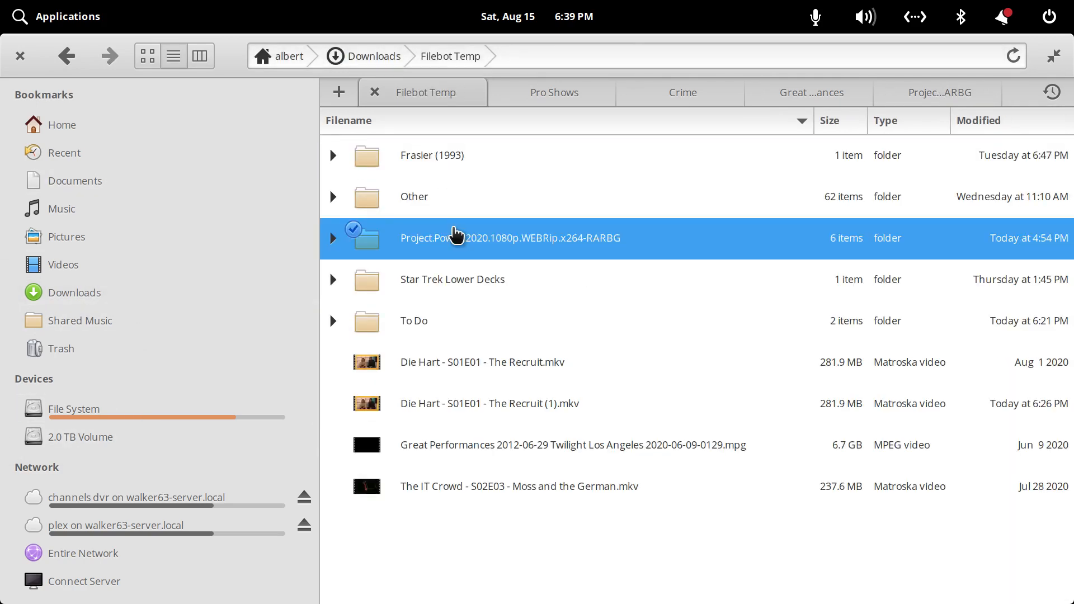
Move the two Project Power English subtitle files and the MP4 into the Crime folder, replacing all files with the same names
key(Down)
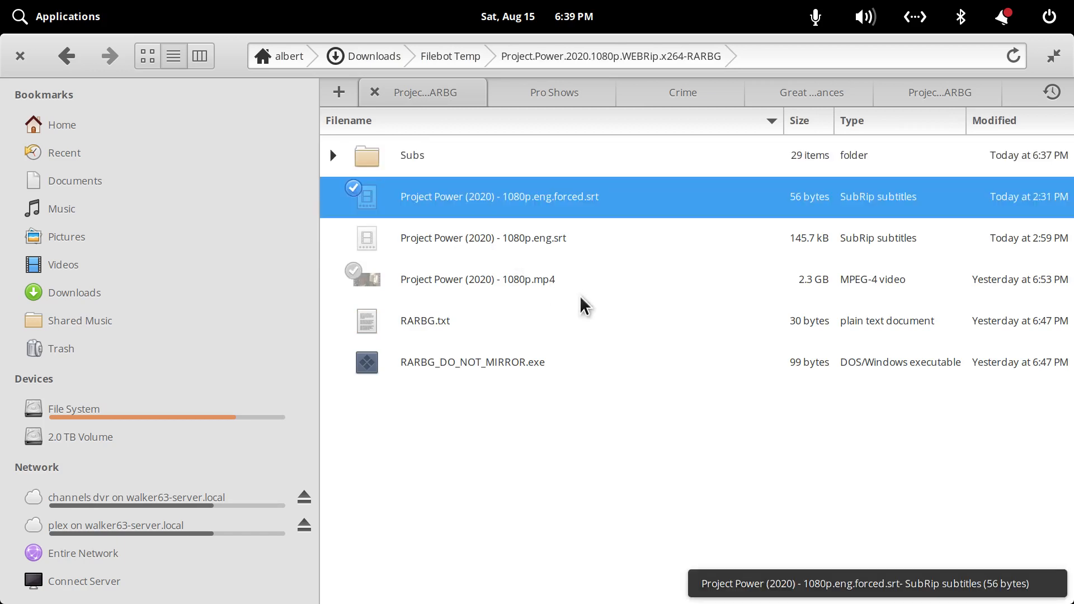
key(shift+Down)
key(shift+Down)
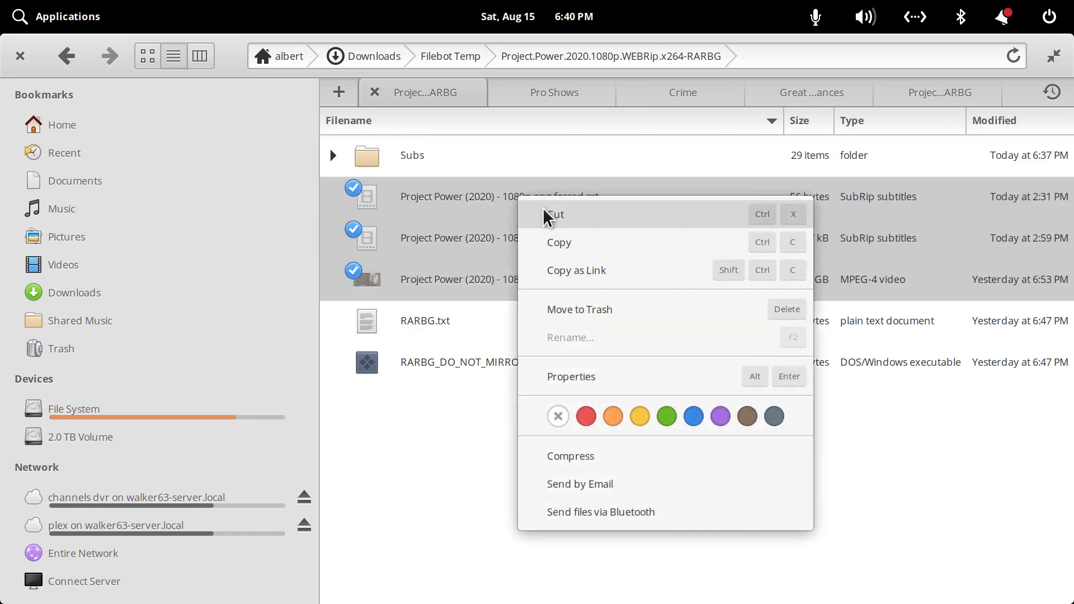
click(556, 213)
click(694, 101)
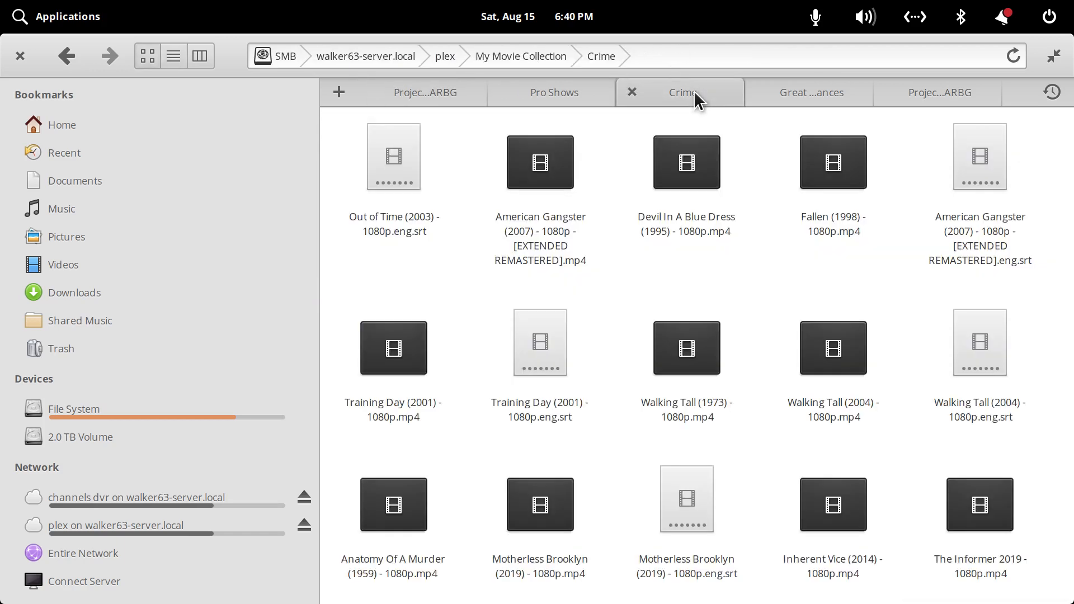
right_click(1048, 309)
click(1004, 327)
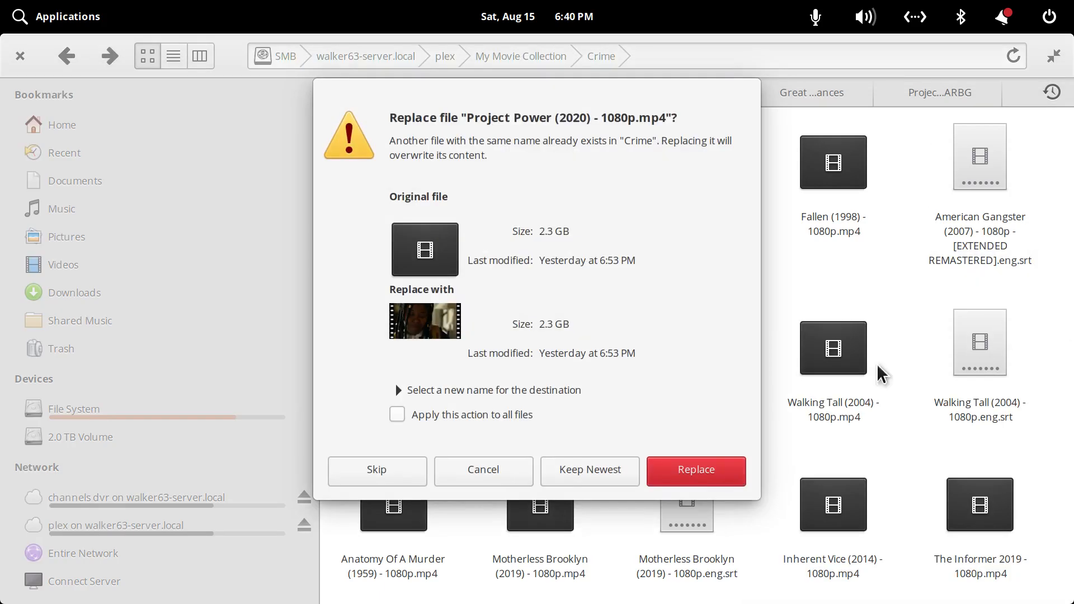
click(397, 417)
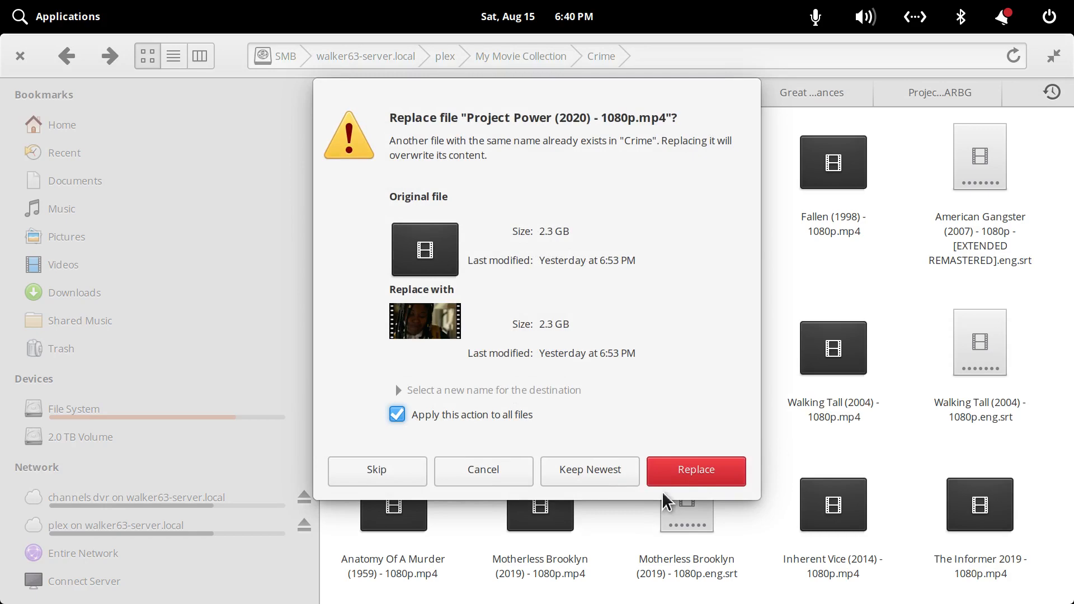
click(698, 475)
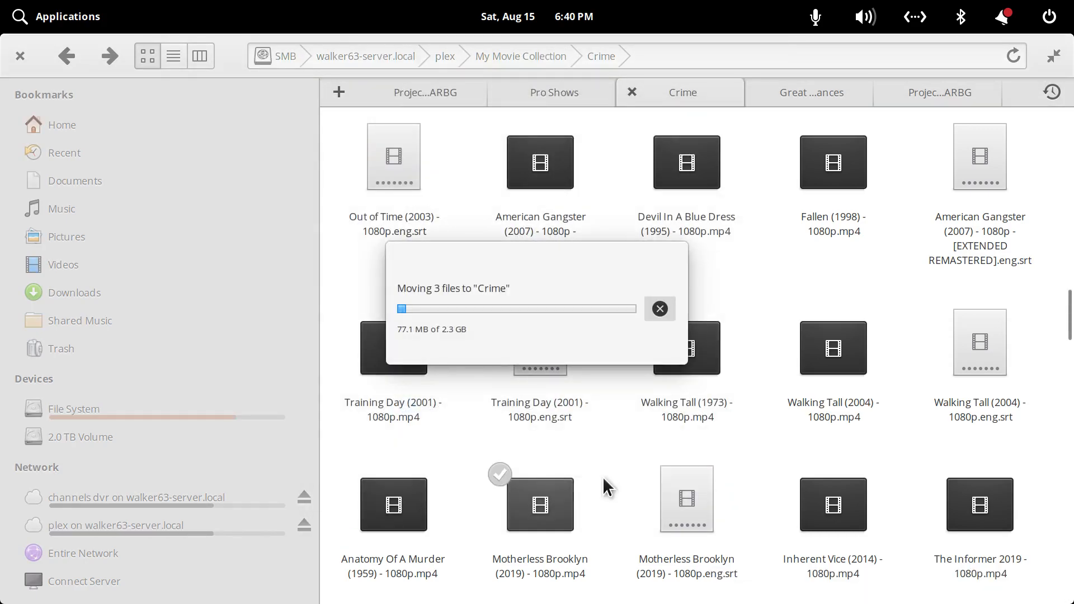
Switch to Plex in Firefox, open Twilight: Los Angeles from the recently added movies, and review its details
mouse_move(478, 598)
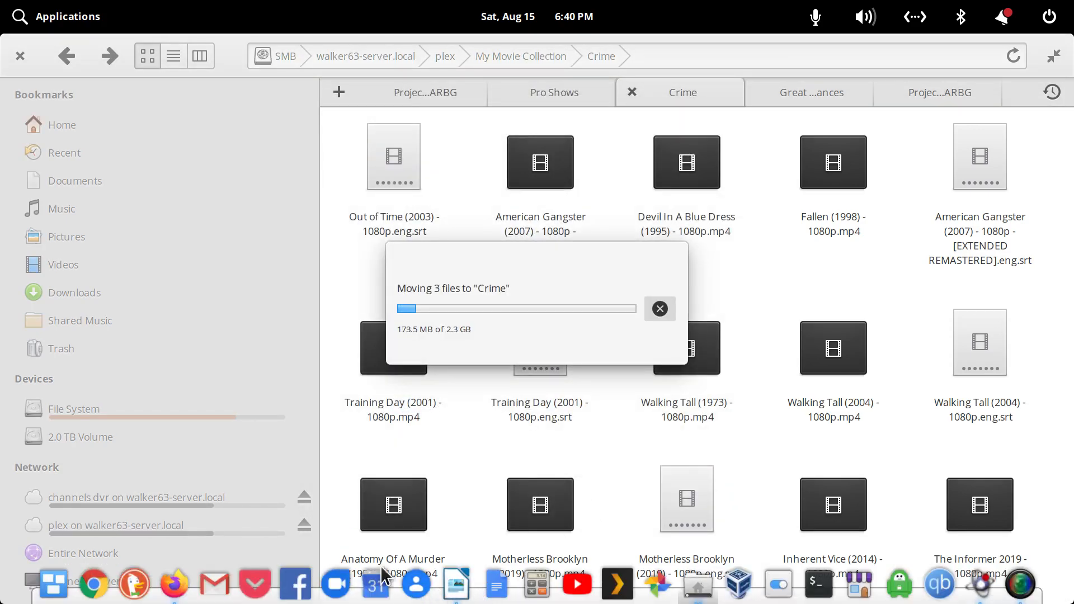
click(171, 589)
scroll(481, 348, down, 3)
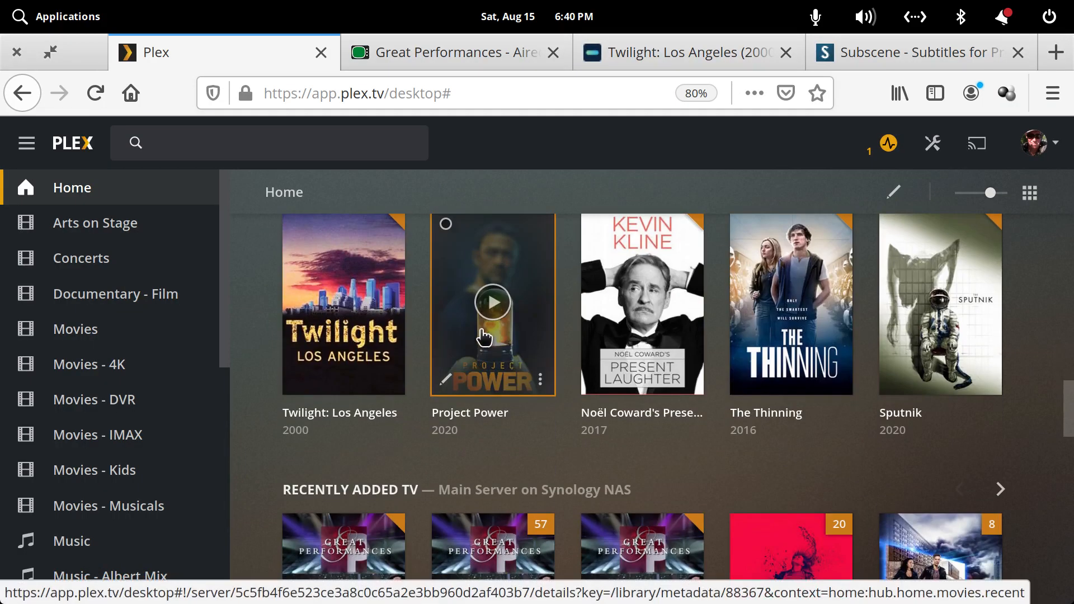
click(400, 256)
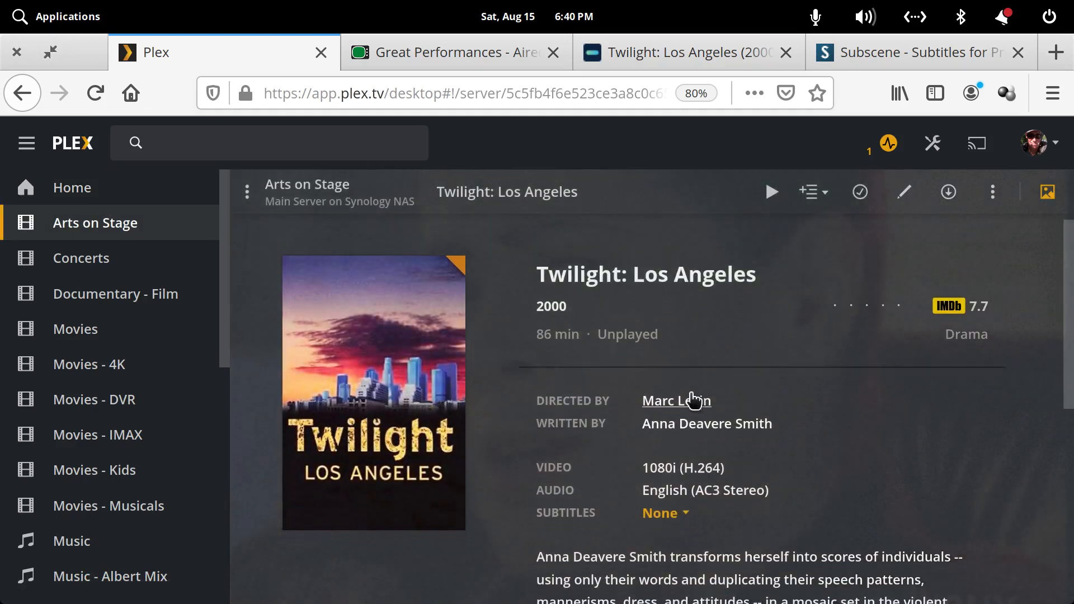
scroll(691, 394, down, 4)
scroll(687, 394, up, 2)
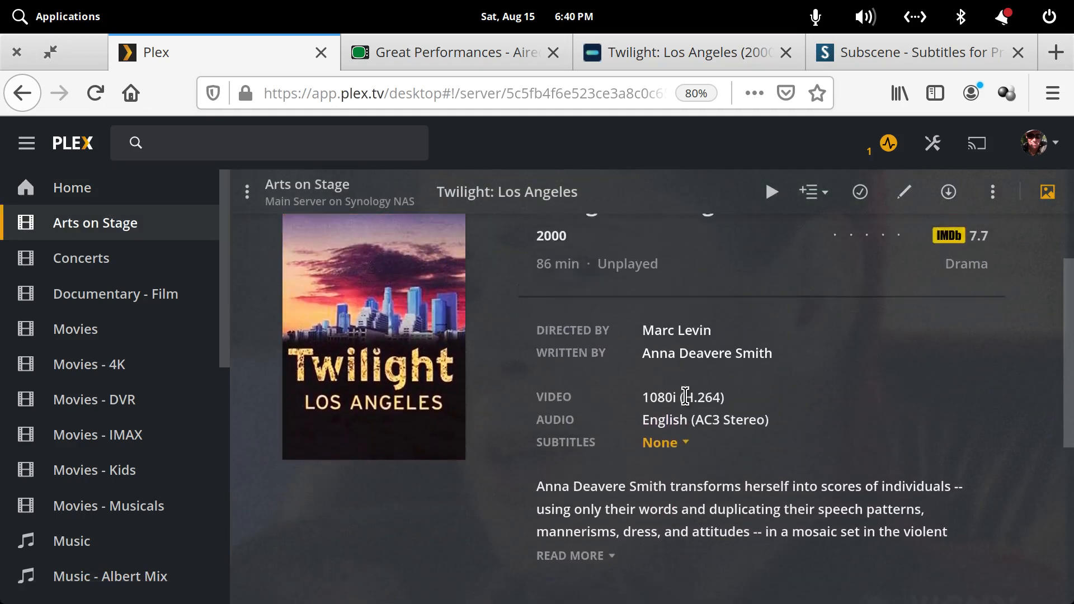
scroll(685, 395, up, 2)
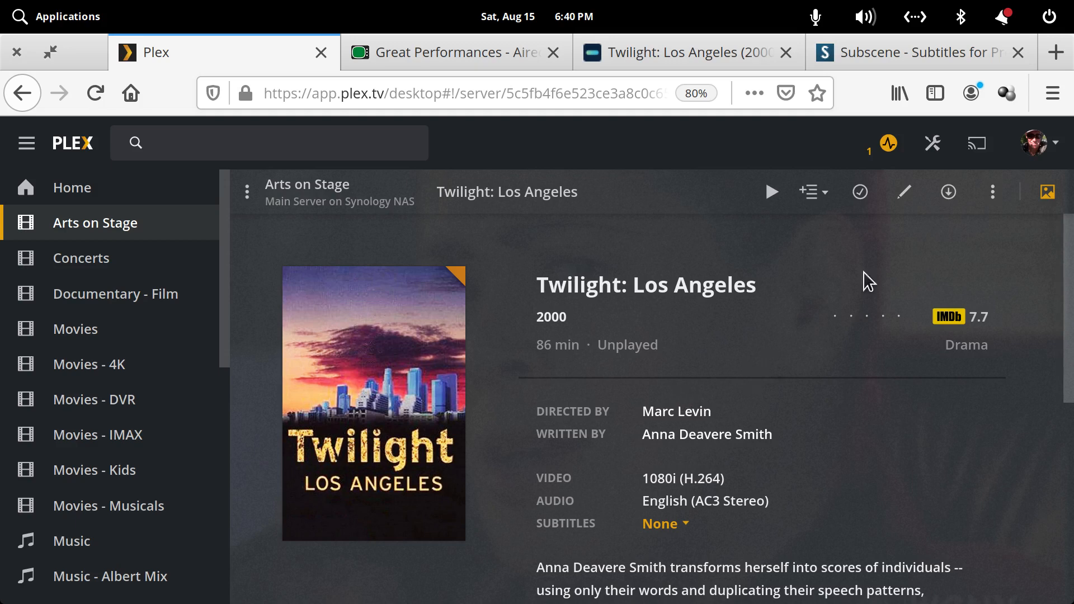
Search for a Fix Match for Twilight: Los Angeles (2000) with The Movie Database agent, and cancel without applying a match
click(993, 193)
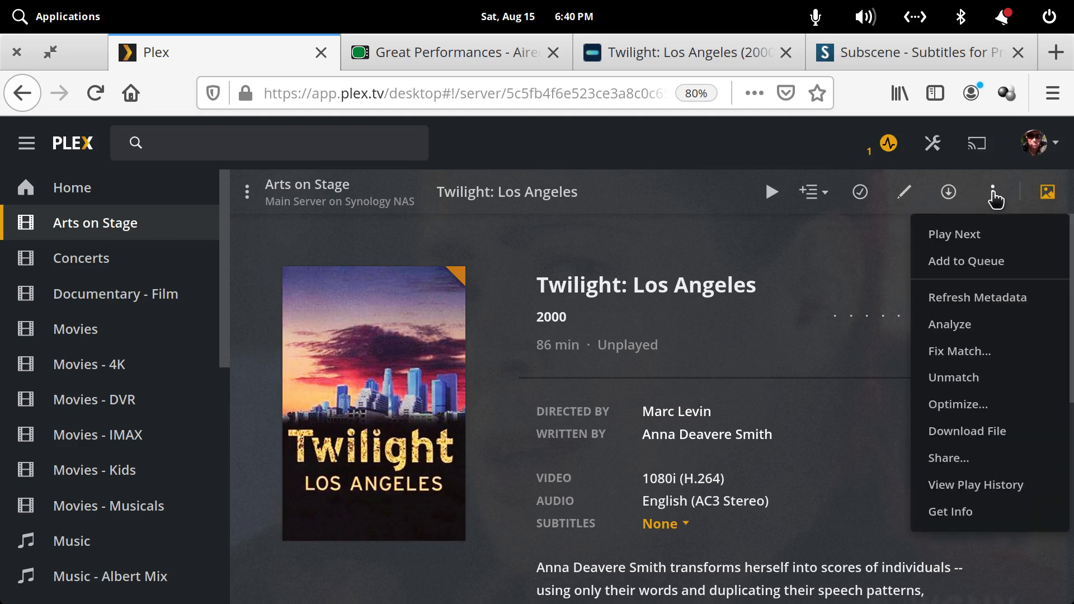
click(934, 352)
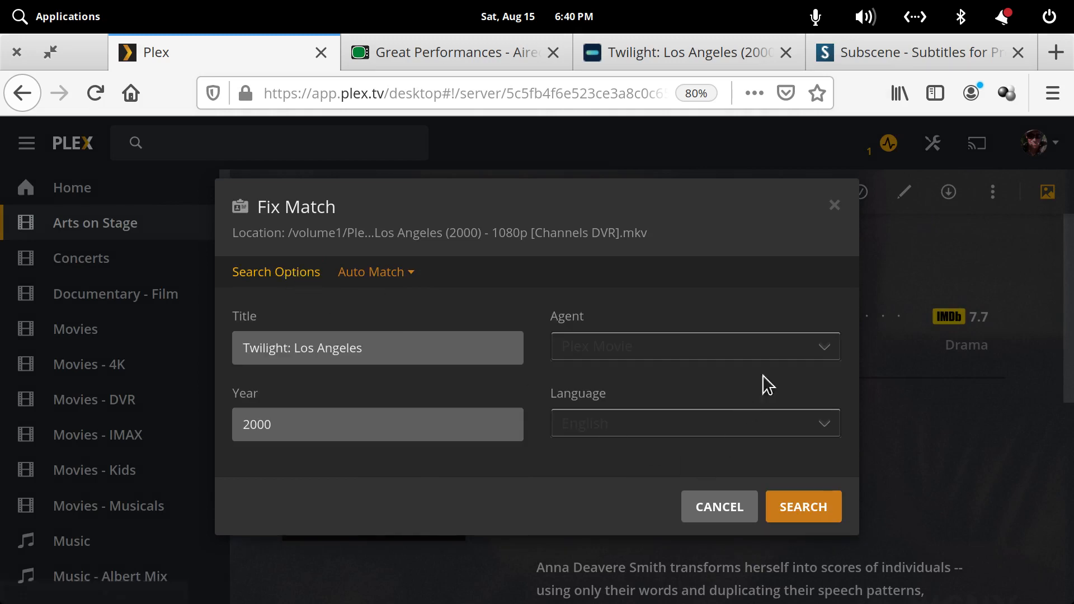
click(779, 345)
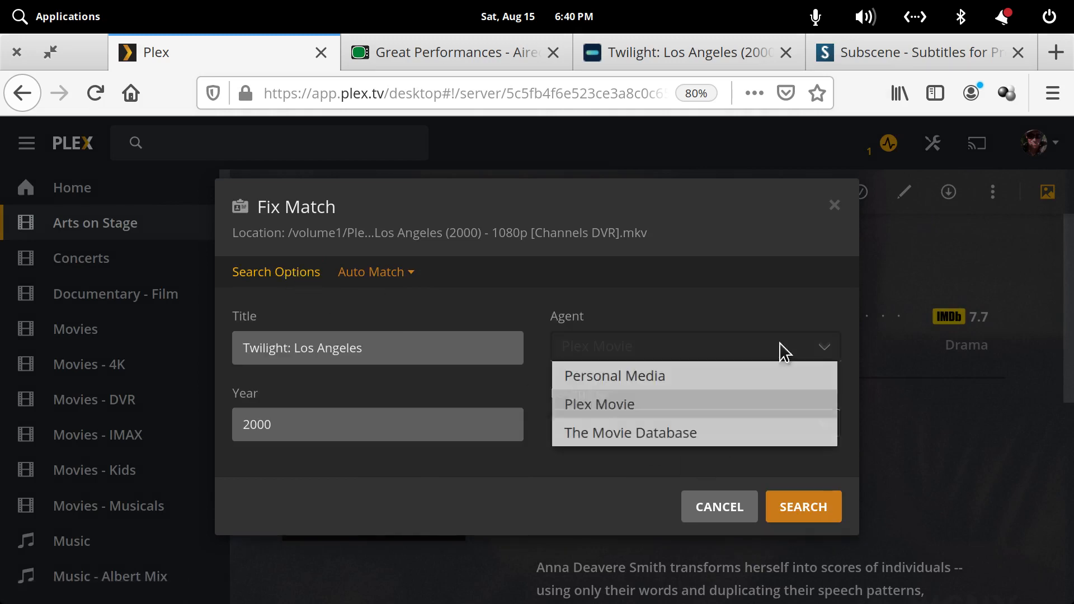
click(650, 431)
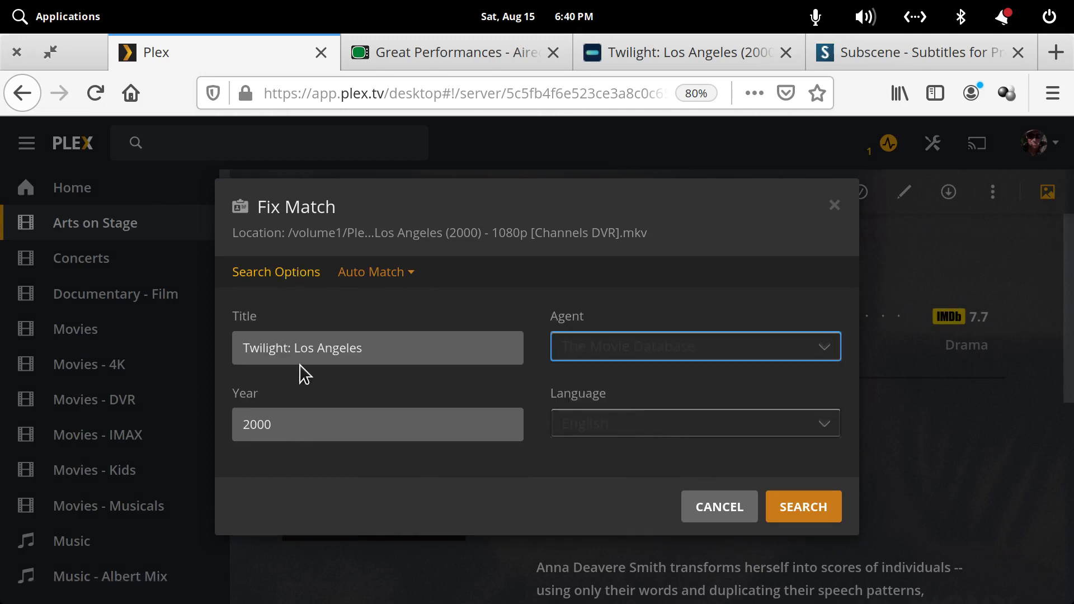
double_click(289, 352)
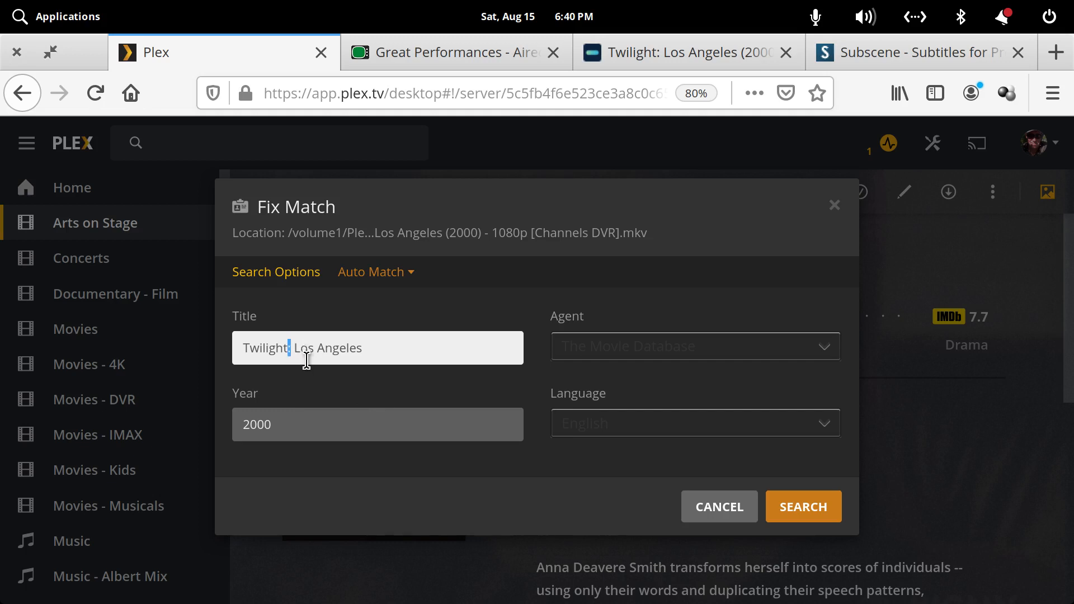
click(800, 506)
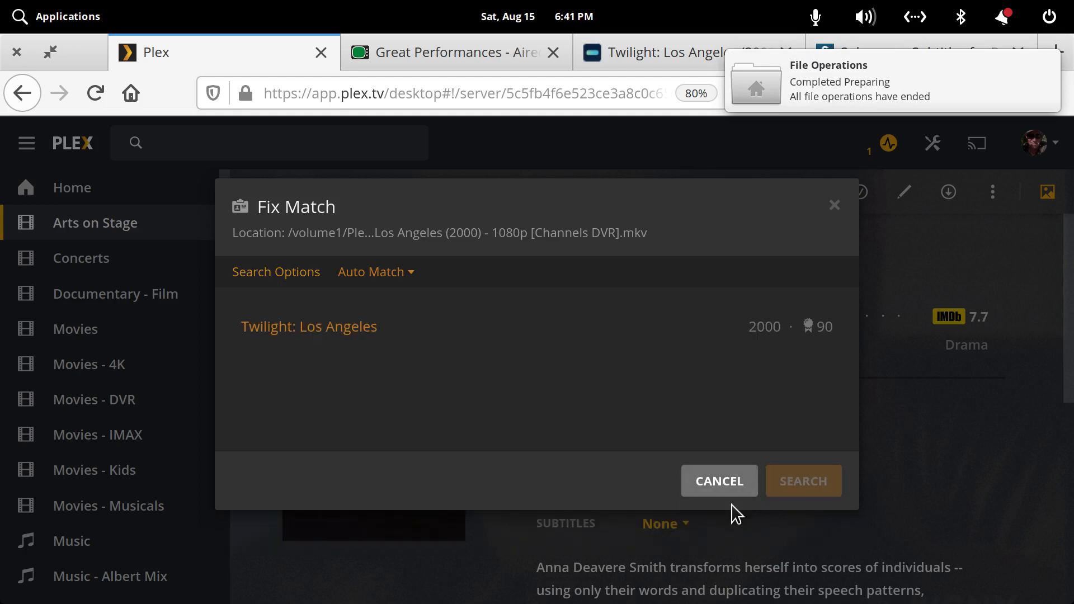
click(720, 483)
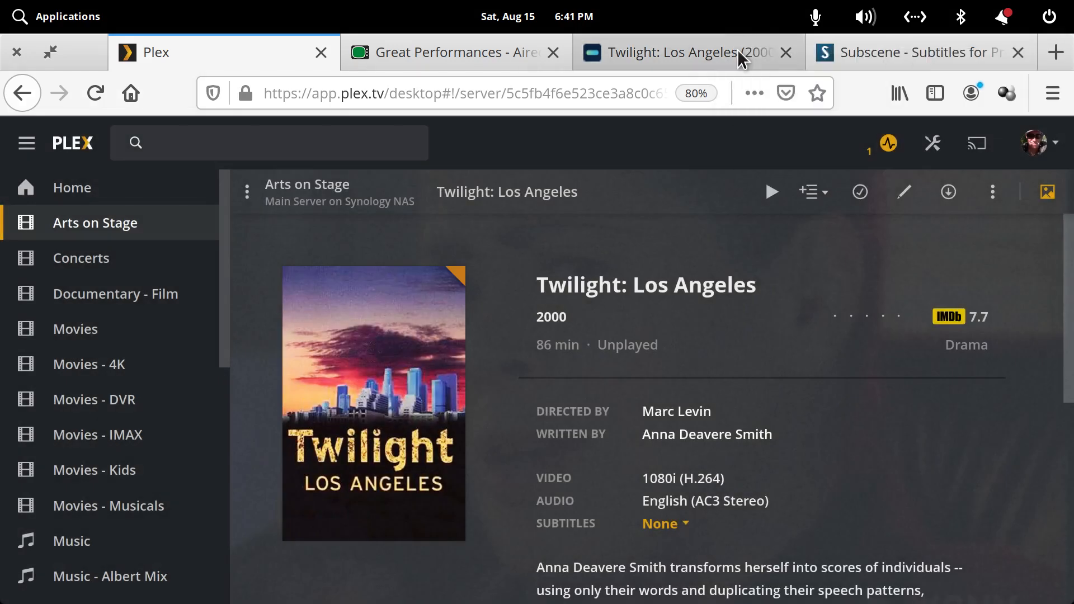
Return to the Plex home page and open Project Power from the recently released movies
click(66, 189)
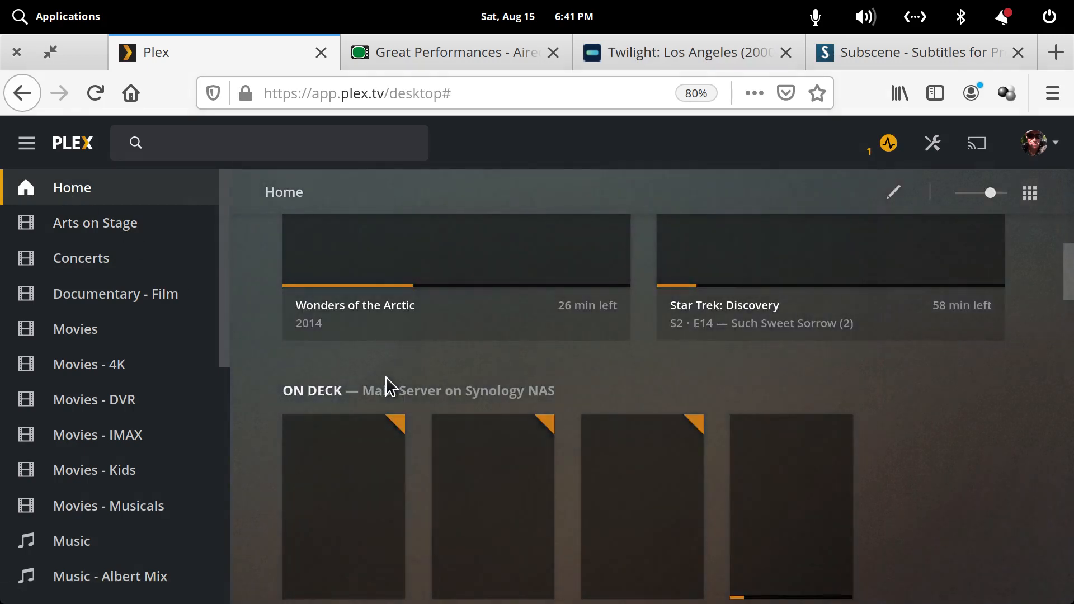
scroll(389, 386, down, 5)
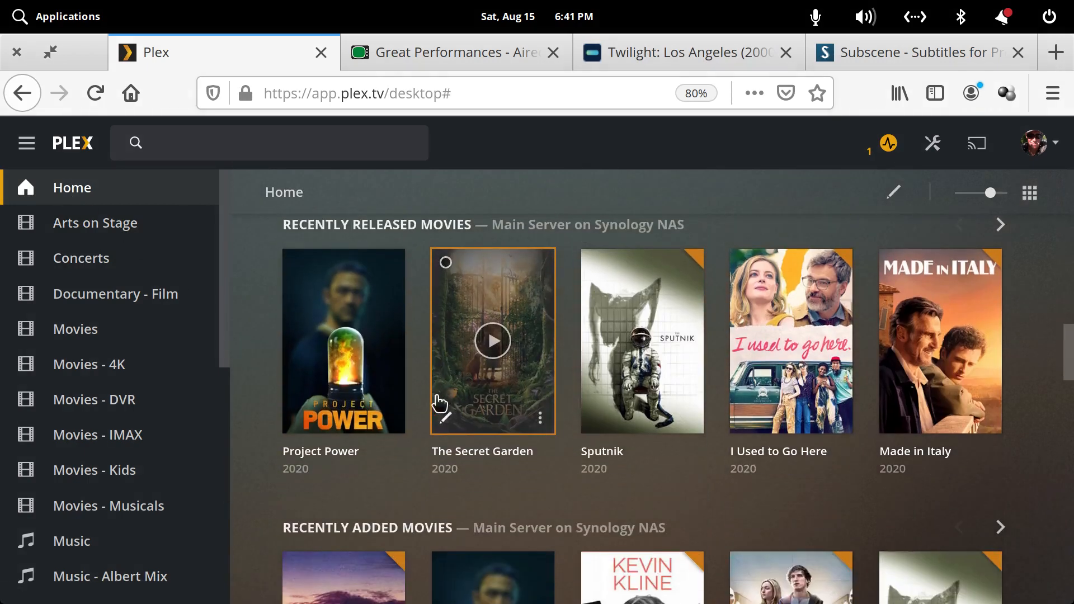
mouse_move(374, 280)
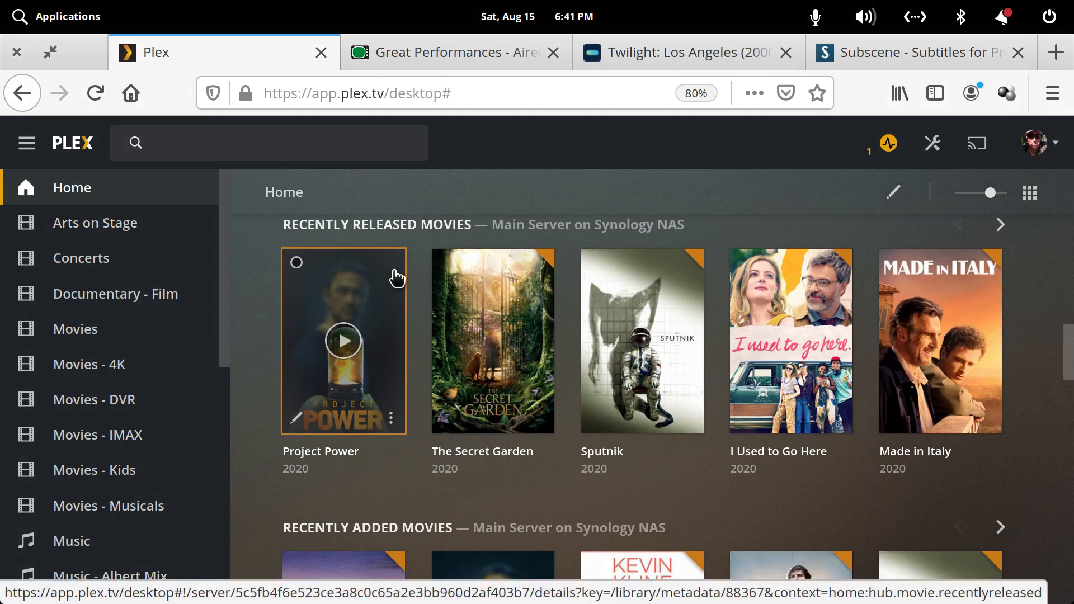
click(396, 277)
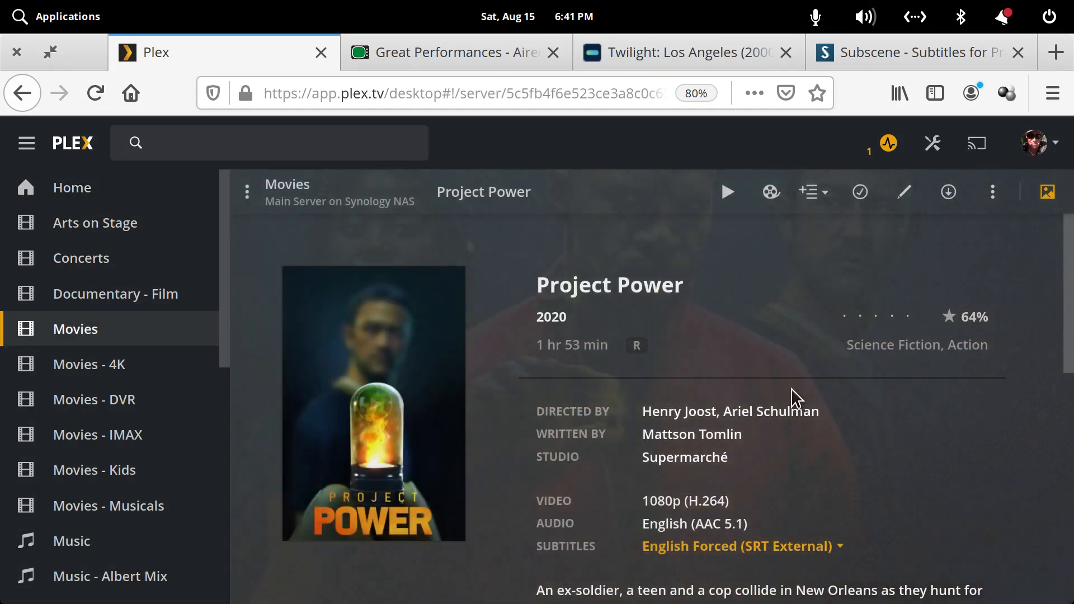
Review Project Power's available subtitle tracks, search online for English subtitles, and close the search without downloading any
scroll(790, 392, down, 2)
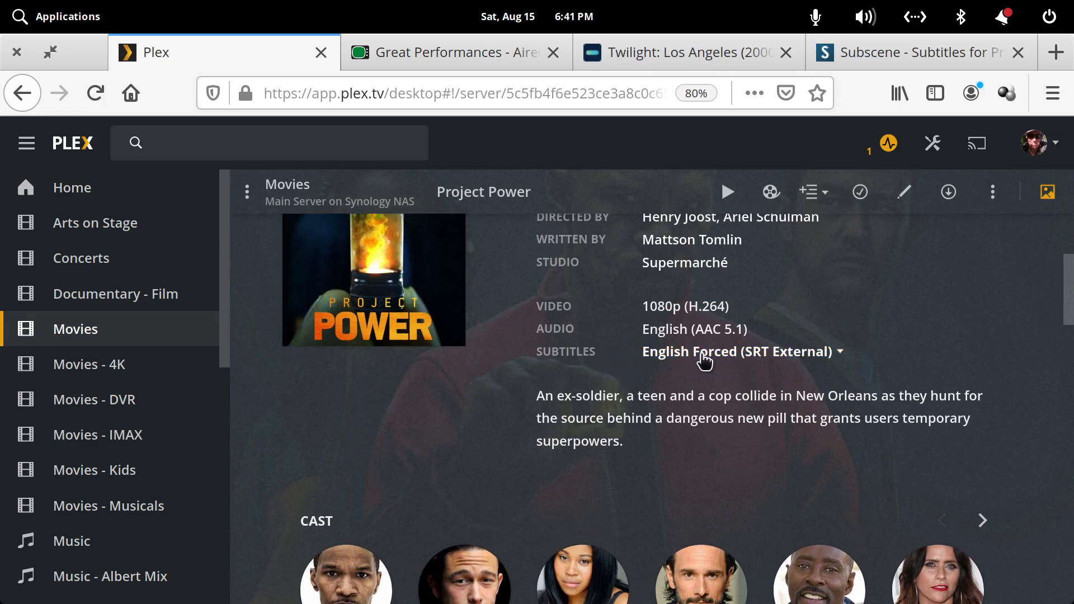
click(840, 355)
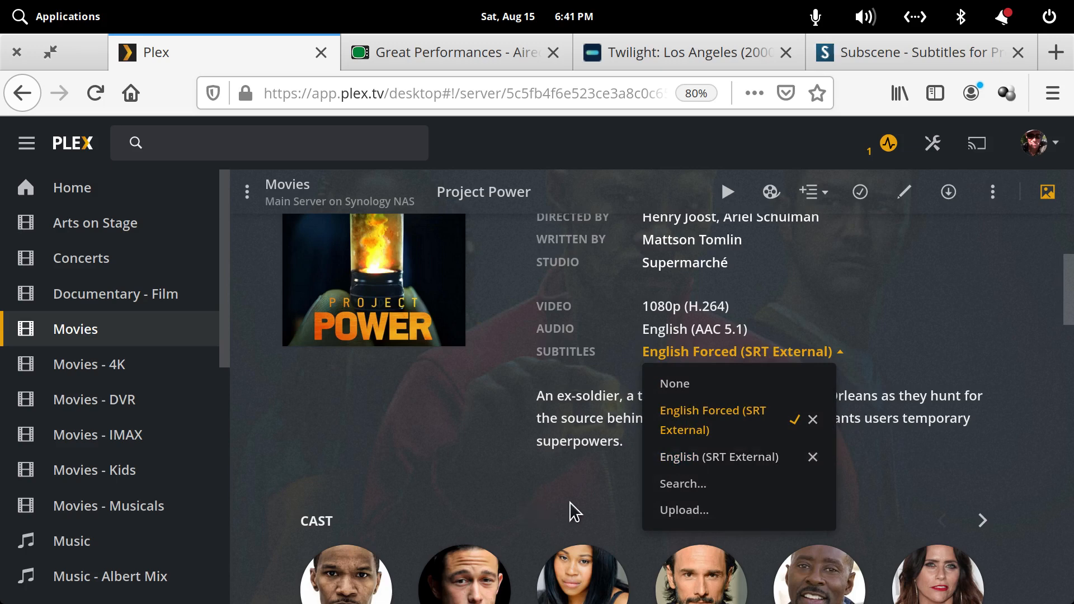
click(671, 486)
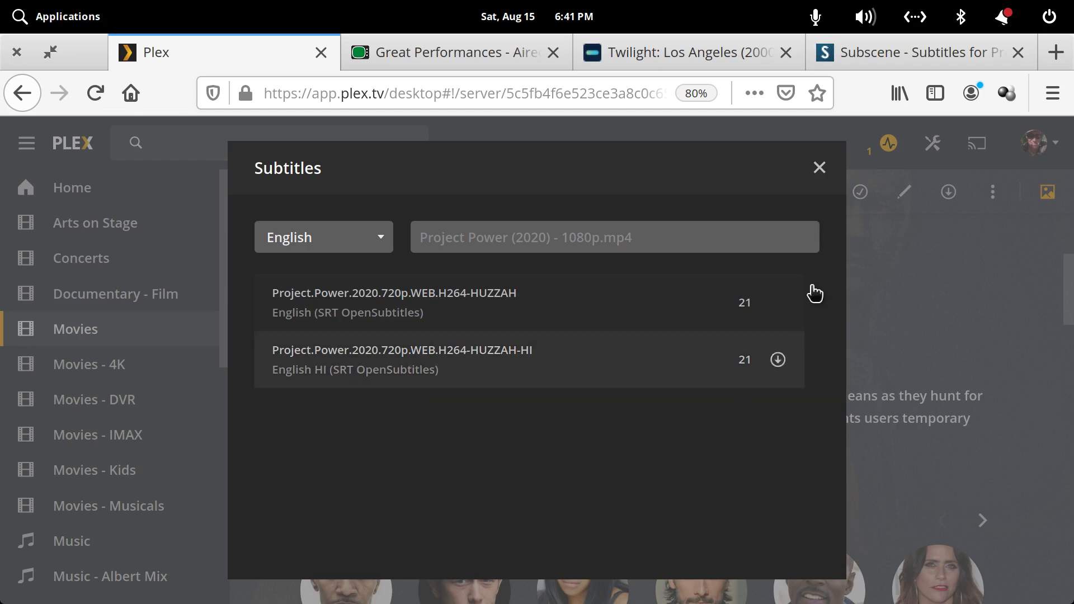
click(818, 168)
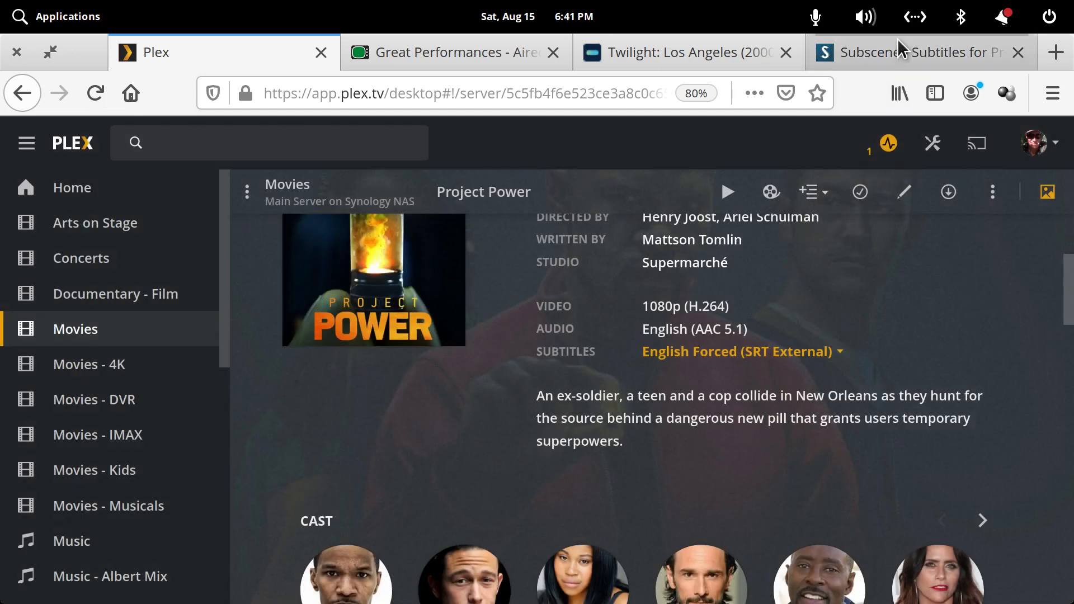
Switch to the Subscene page for Project Power and look through its unfiltered subtitle list
click(899, 47)
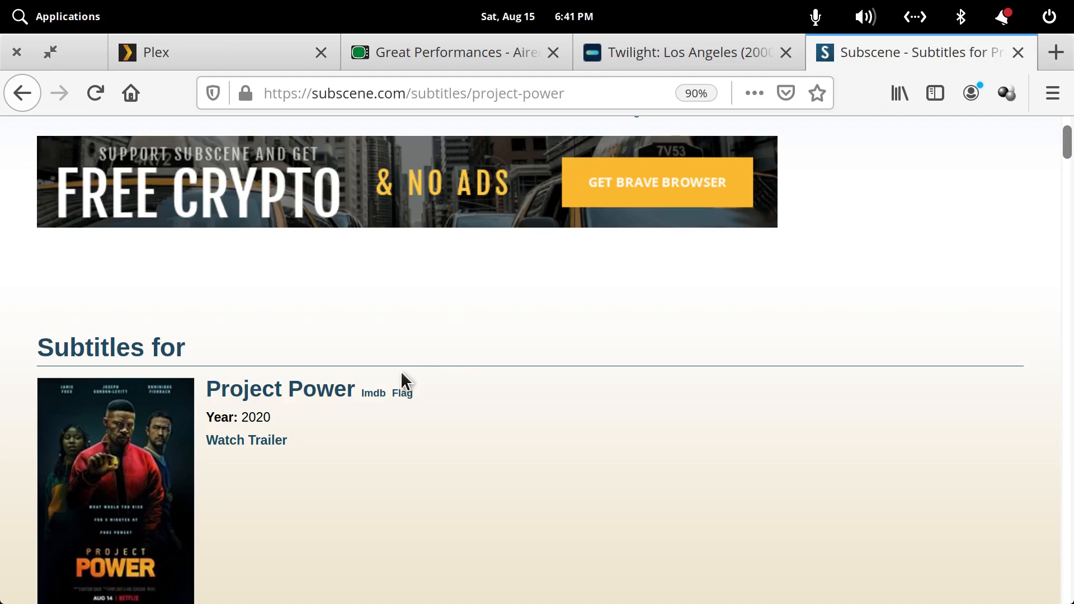
scroll(297, 389, down, 3)
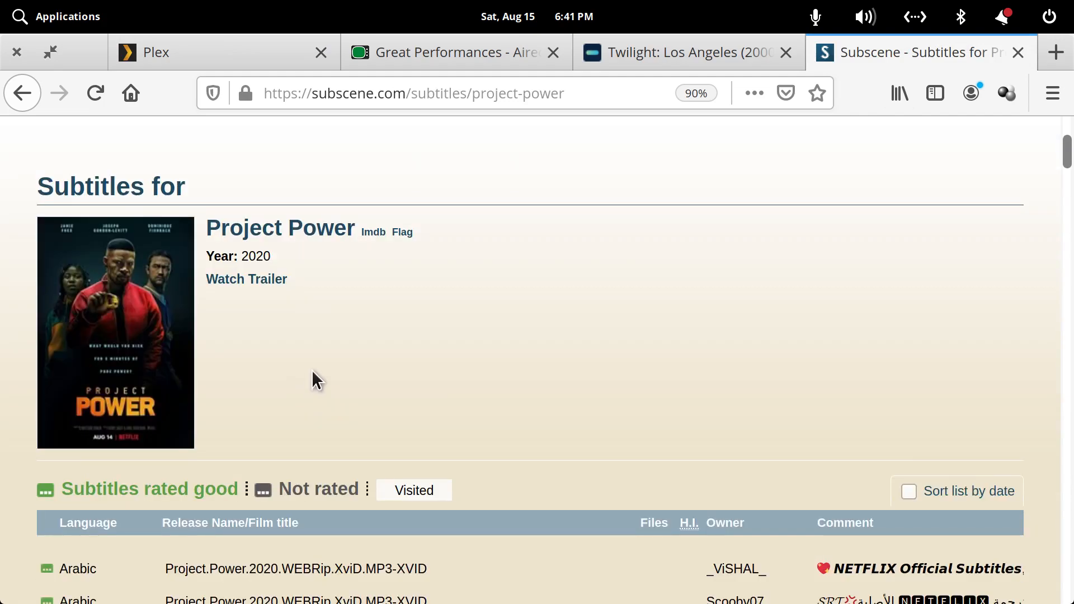
scroll(311, 370, down, 10)
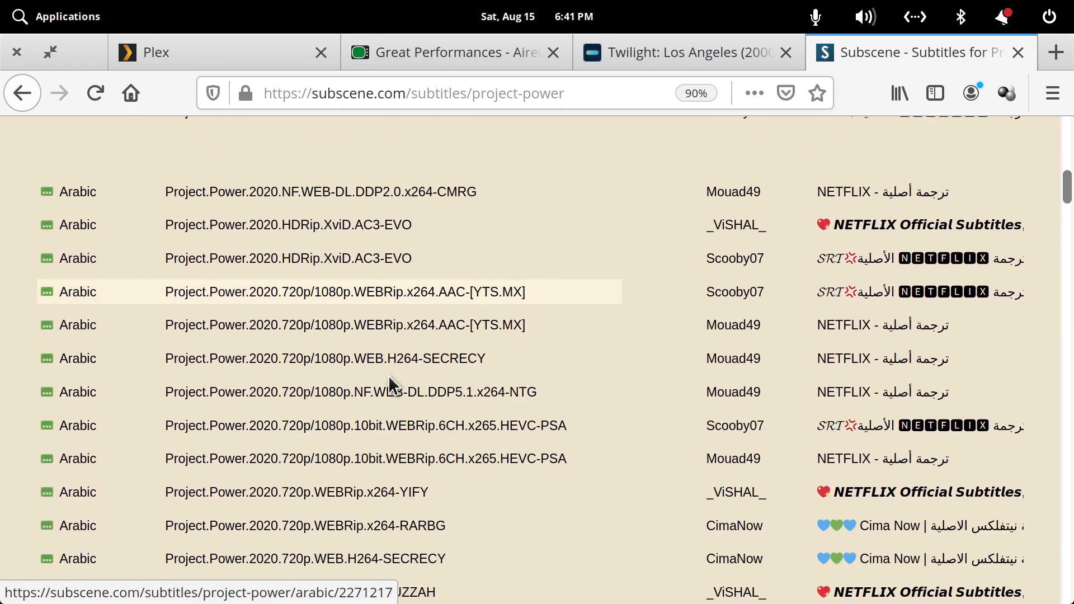
scroll(388, 375, down, 13)
scroll(391, 374, up, 18)
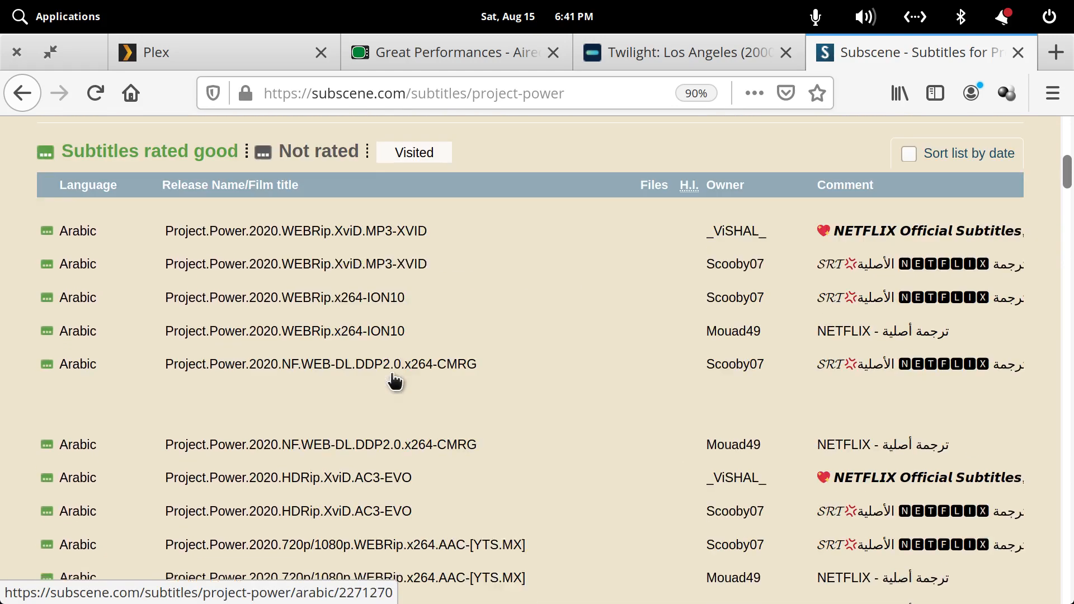
scroll(395, 381, up, 2)
scroll(395, 382, down, 9)
scroll(395, 382, up, 17)
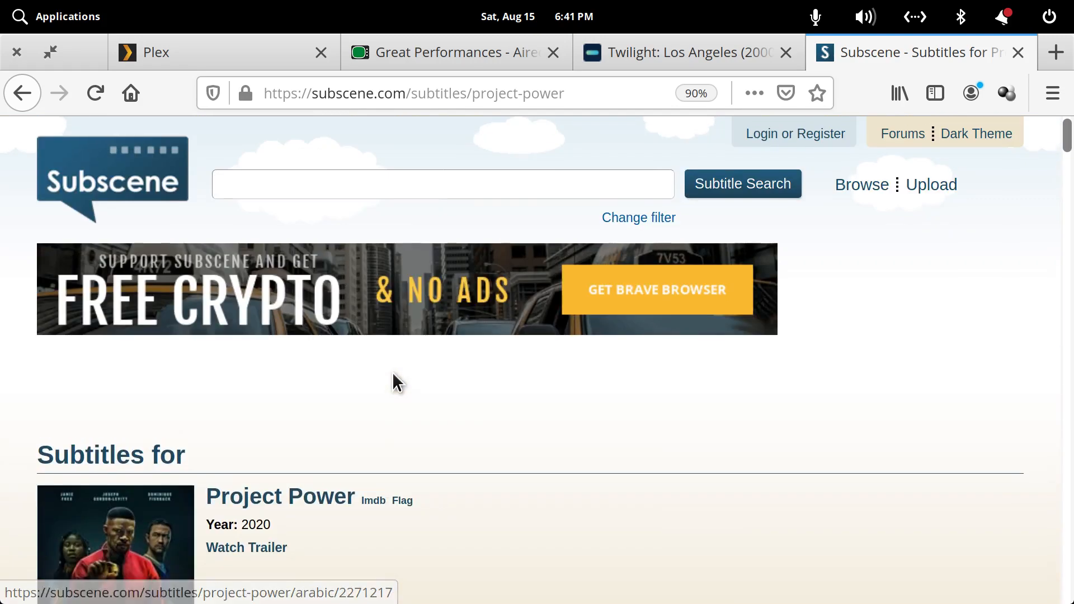
Set the Subscene filter to English and foreign language only, save it, and display the filtered Project Power subtitles
click(630, 219)
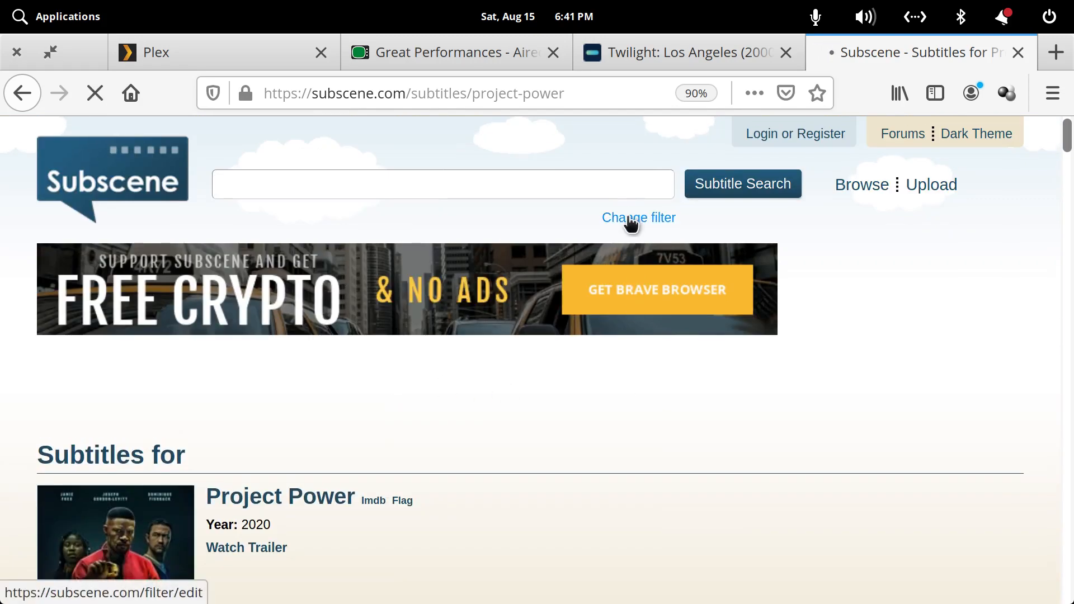
scroll(34, 453, down, 5)
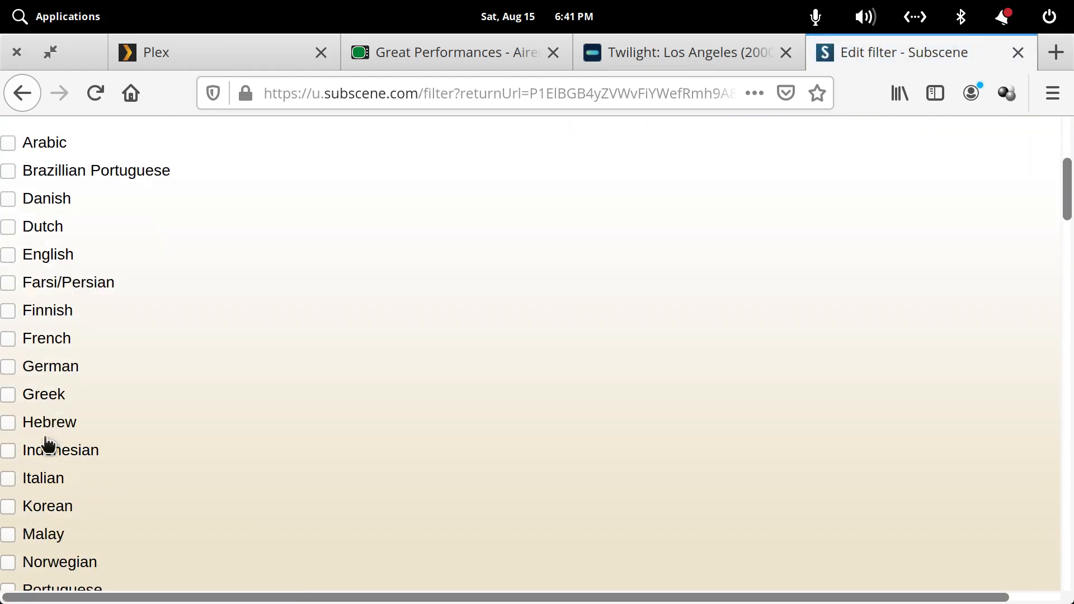
click(11, 258)
scroll(218, 436, down, 20)
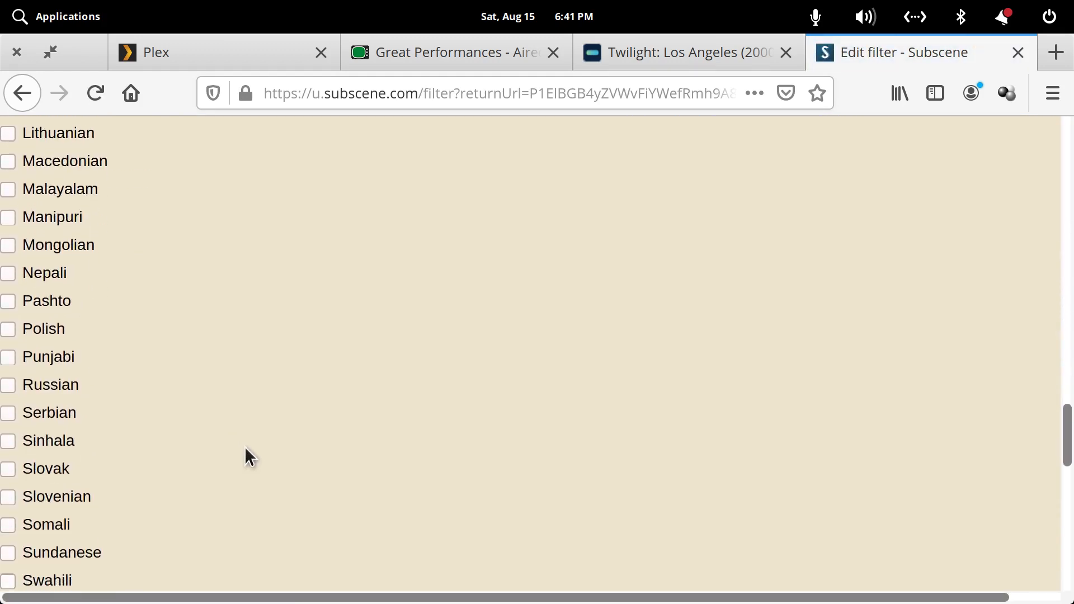
scroll(246, 450, down, 12)
scroll(242, 453, up, 2)
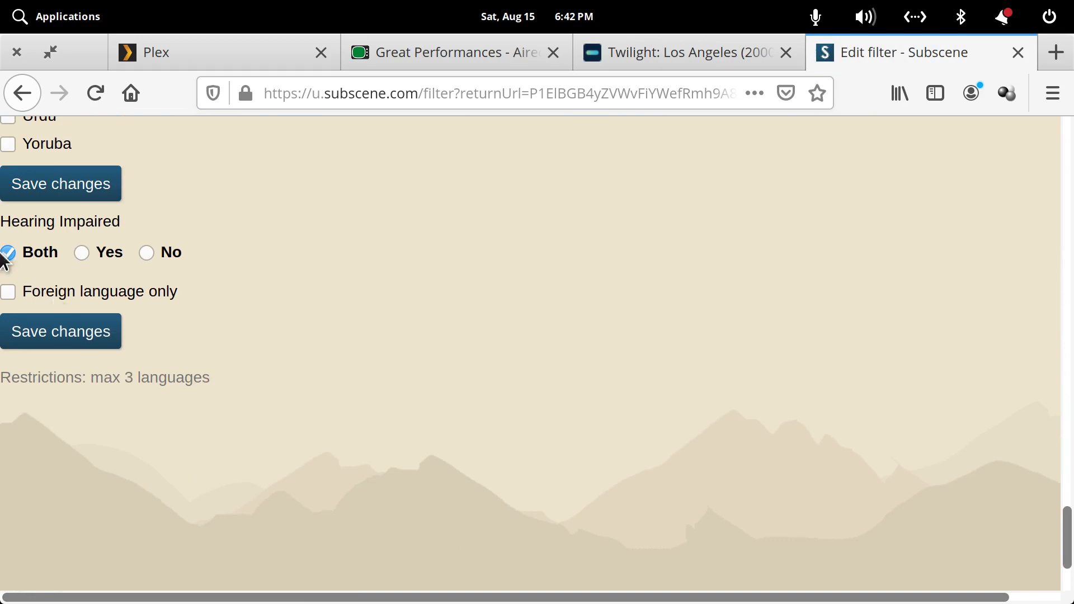
click(9, 292)
click(79, 336)
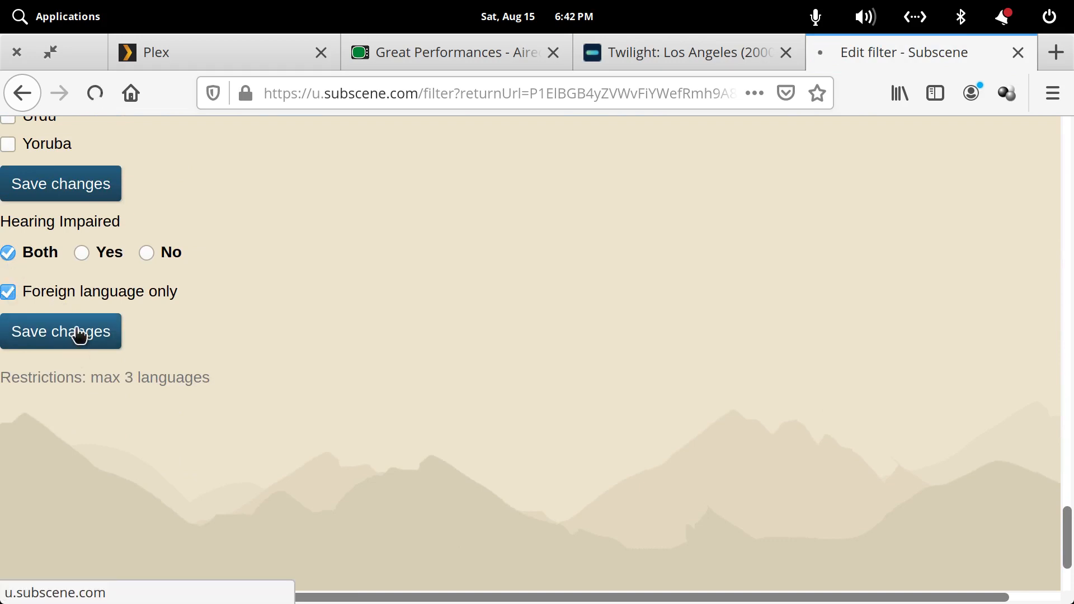
scroll(399, 369, down, 8)
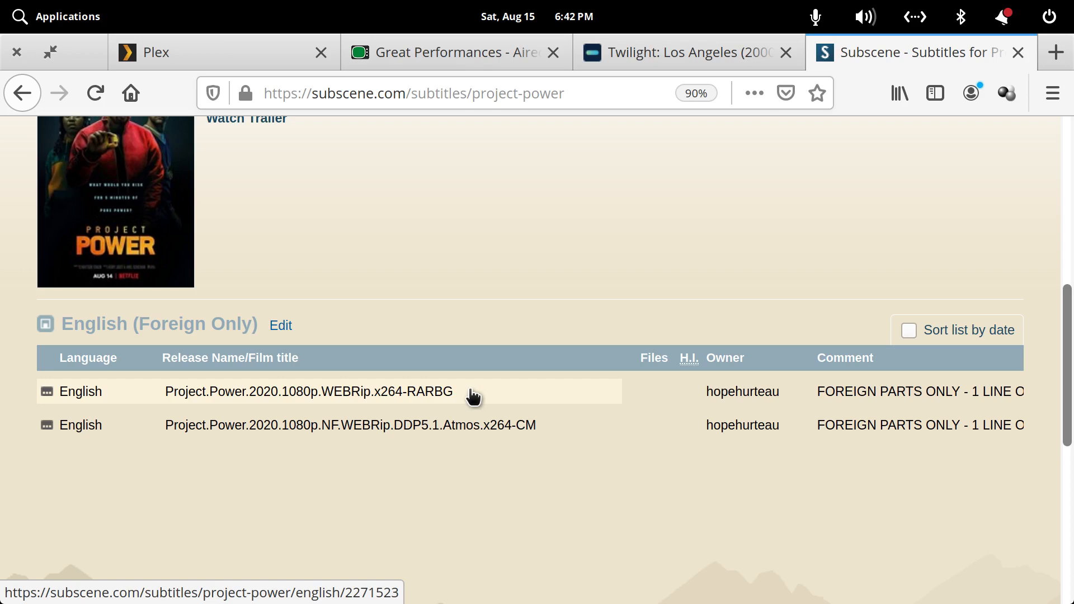
Switch back to Plex and look over the subtitles, cast and albums on the Project Power page
click(222, 47)
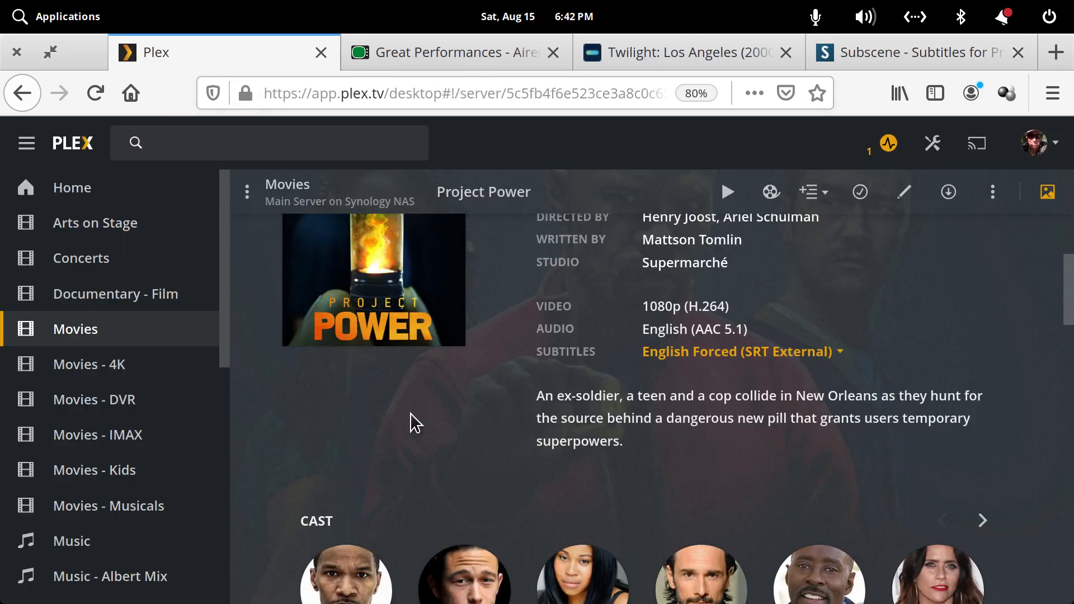
scroll(297, 422, down, 2)
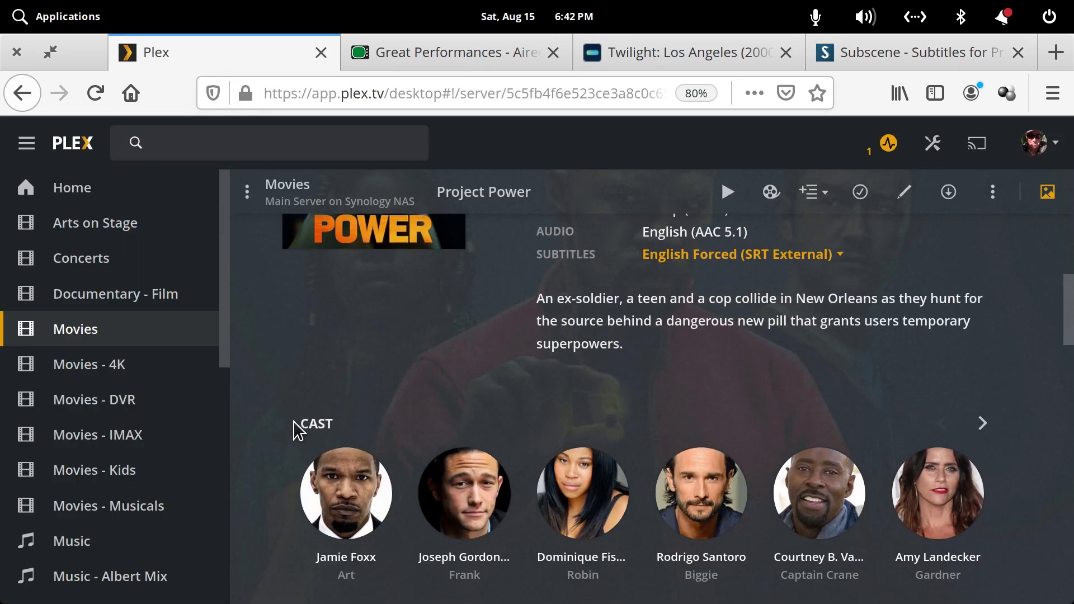
scroll(184, 425, down, 4)
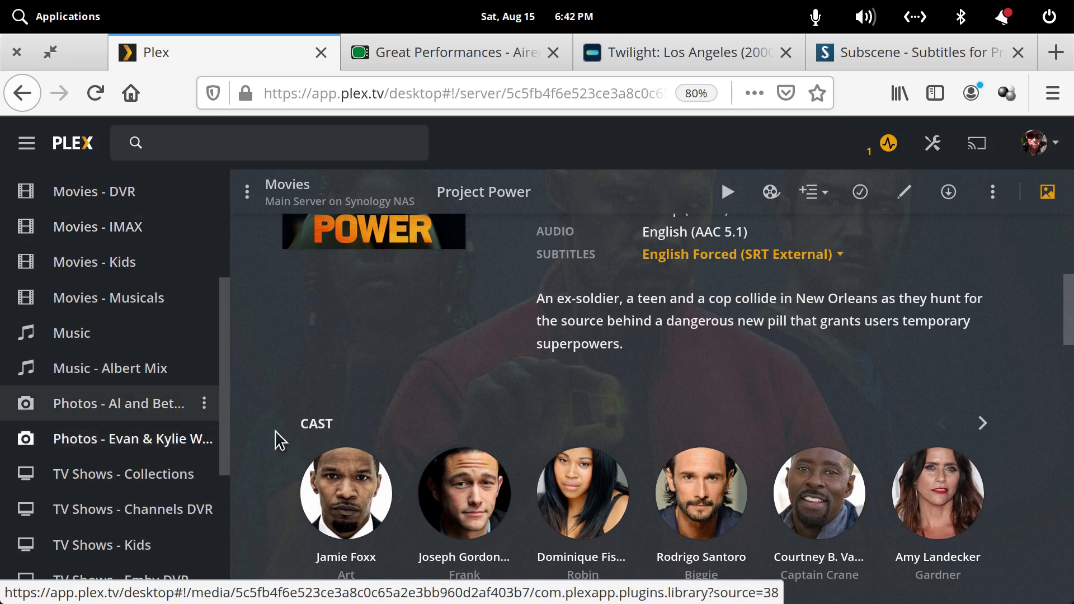
scroll(336, 440, down, 5)
Open the Great Performances episode Twilight: Los Angeles from Plex's recently added TV, and open its S40E24 entry on TheTVDB for comparison
right_click(521, 142)
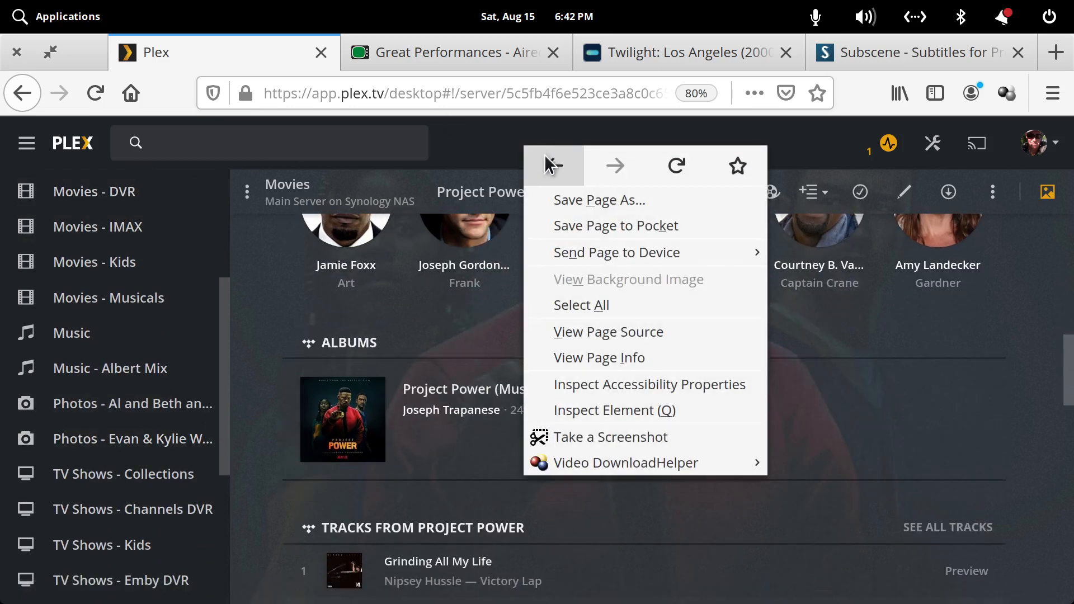
click(547, 160)
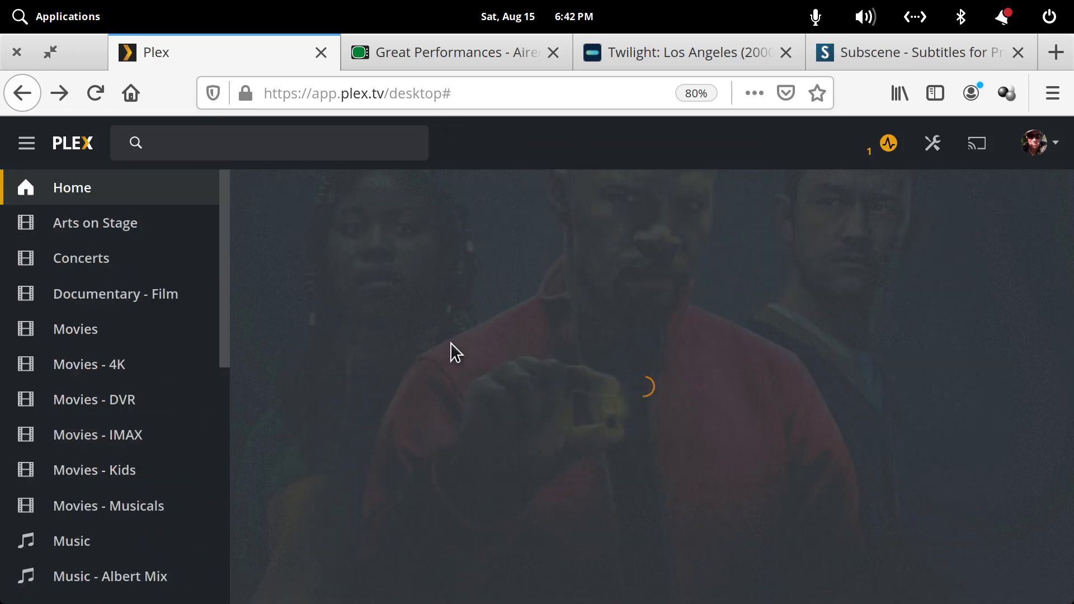
scroll(445, 351, down, 5)
scroll(442, 352, down, 7)
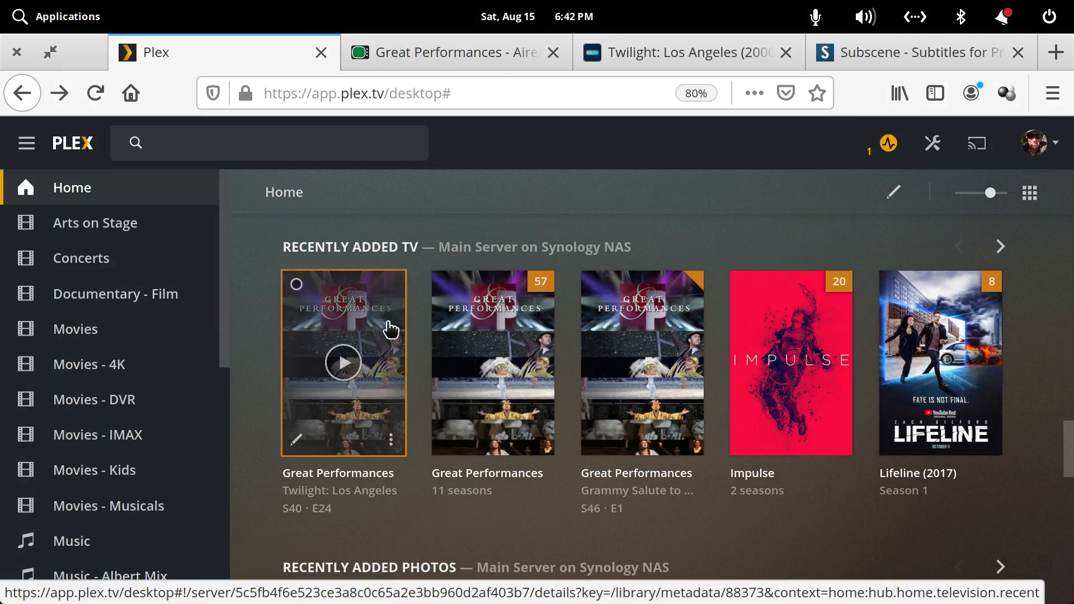
click(401, 326)
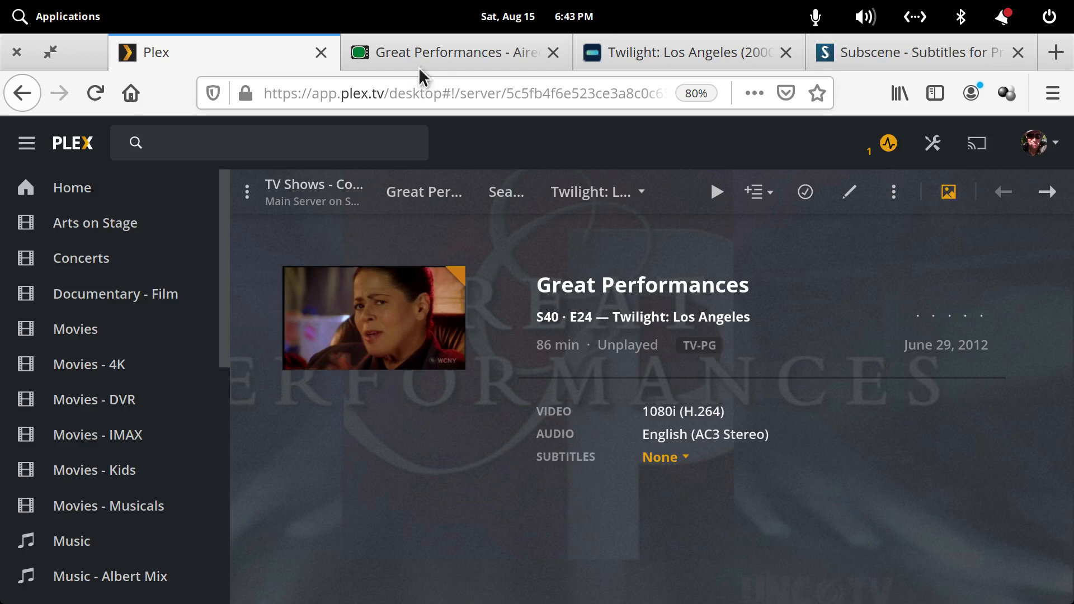
click(441, 59)
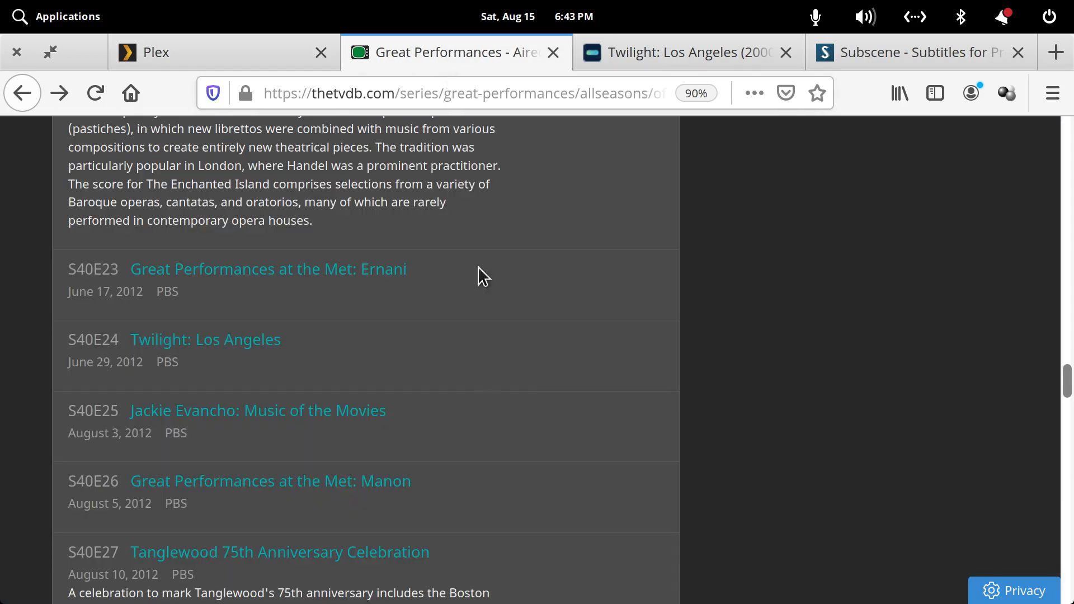
click(222, 345)
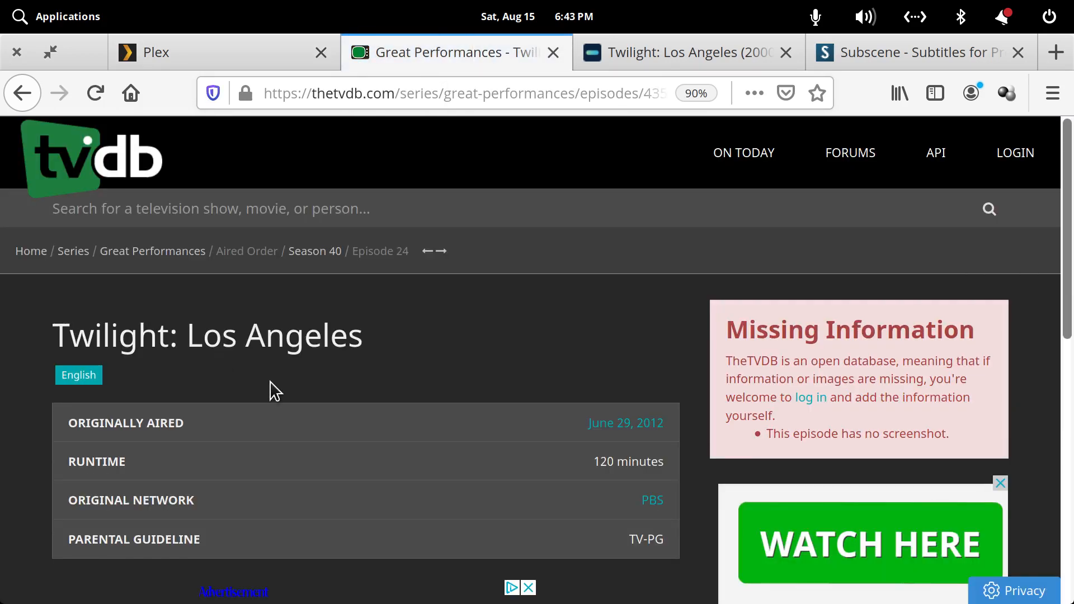
Look over the Twilight: Los Angeles episode details on TheTVDB, and return to the Great Performances episode list
scroll(484, 434, down, 5)
scroll(484, 434, up, 5)
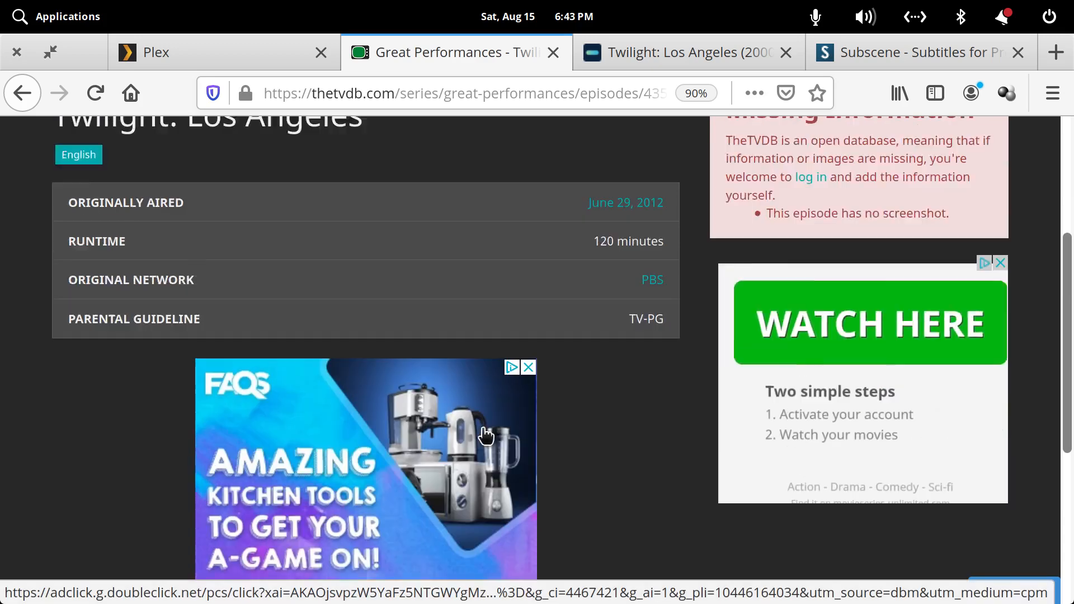
click(20, 98)
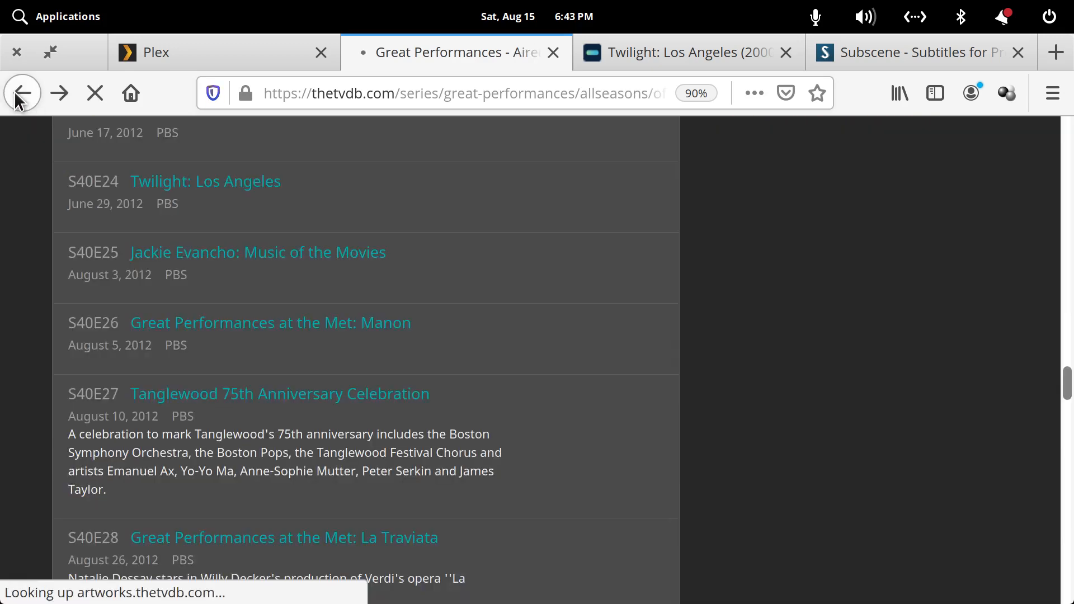
Open the S40E22 entry Great Performances at the Met: The Enchanted Island for comparison, read its details, and return to the episode list
scroll(309, 410, up, 4)
scroll(313, 414, up, 2)
scroll(314, 408, up, 1)
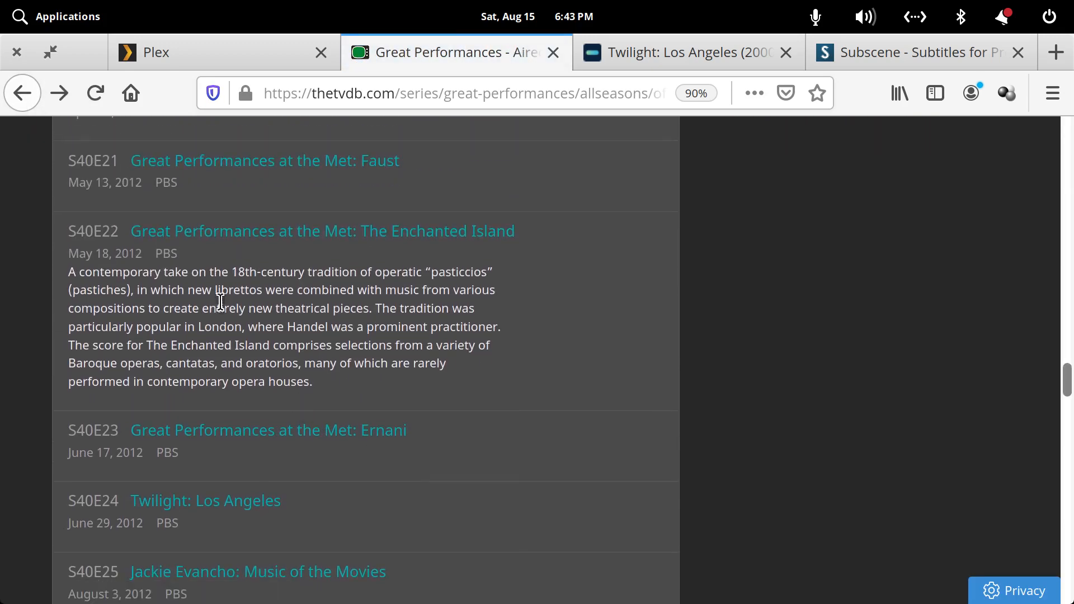
click(272, 238)
scroll(526, 436, down, 8)
scroll(528, 440, up, 8)
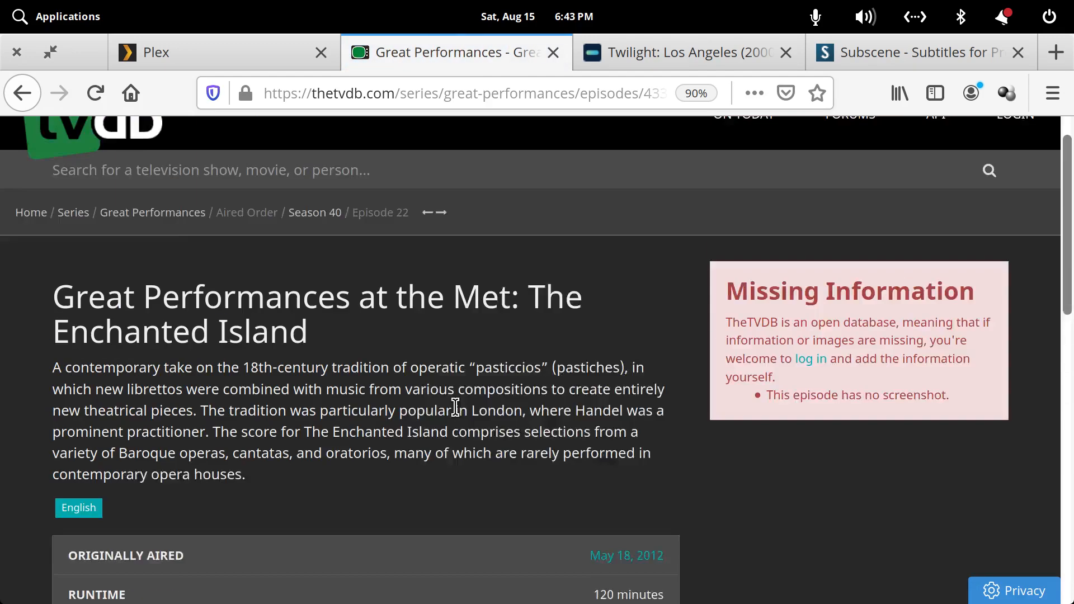
click(21, 94)
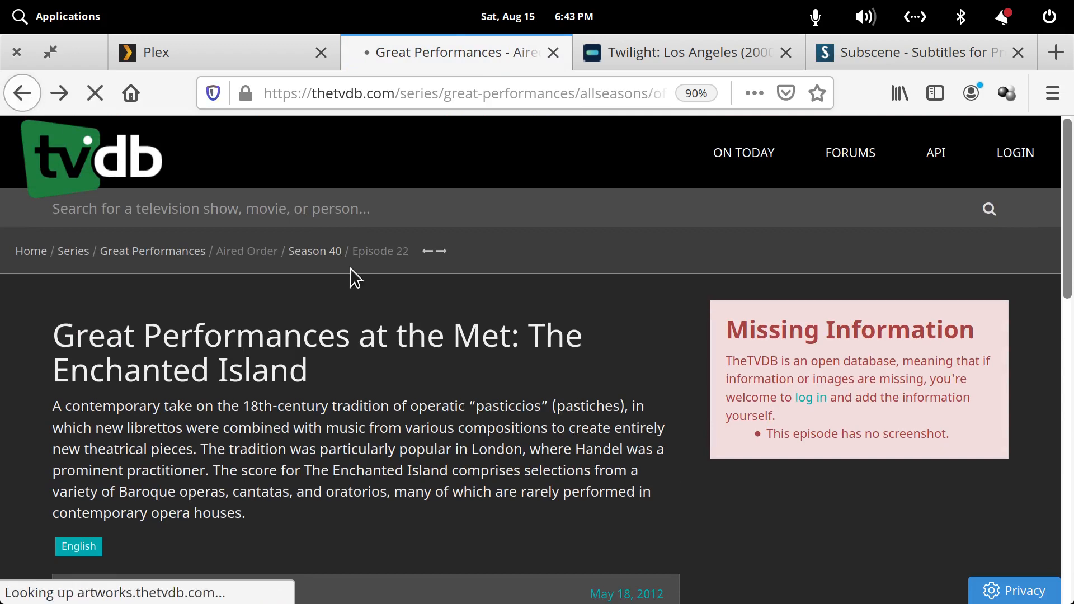
Switch back to Plex, open the Arts on Stage library, and clear its Duplicates filter
click(247, 59)
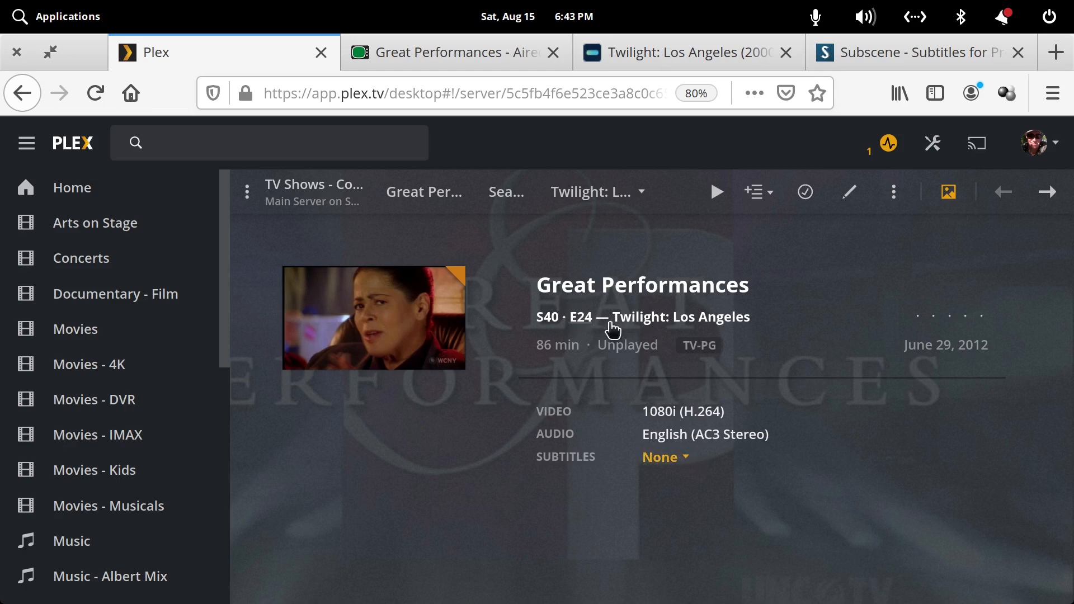
click(127, 228)
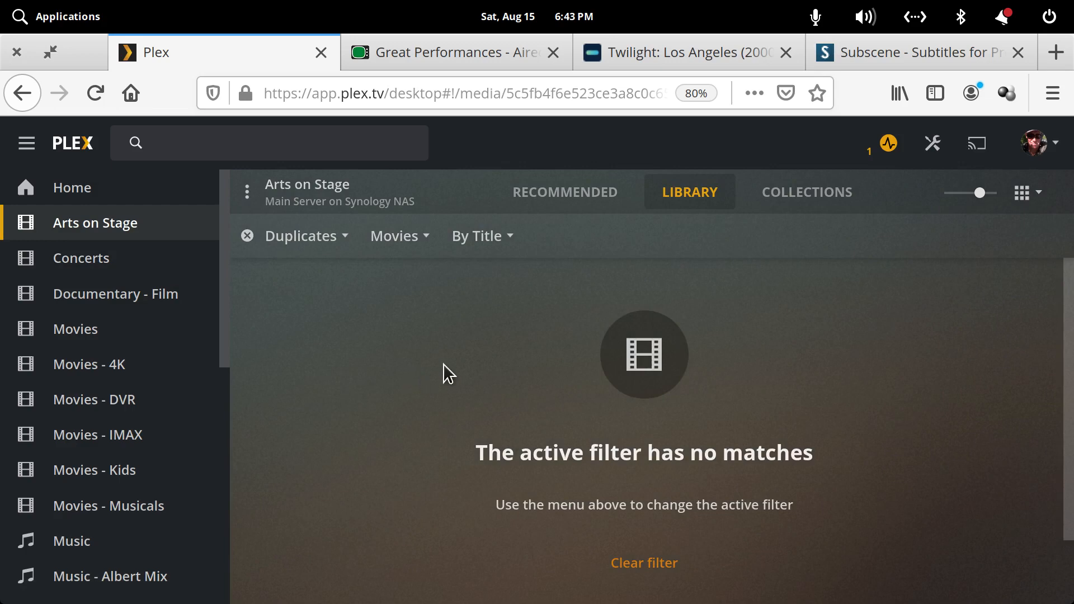
click(248, 235)
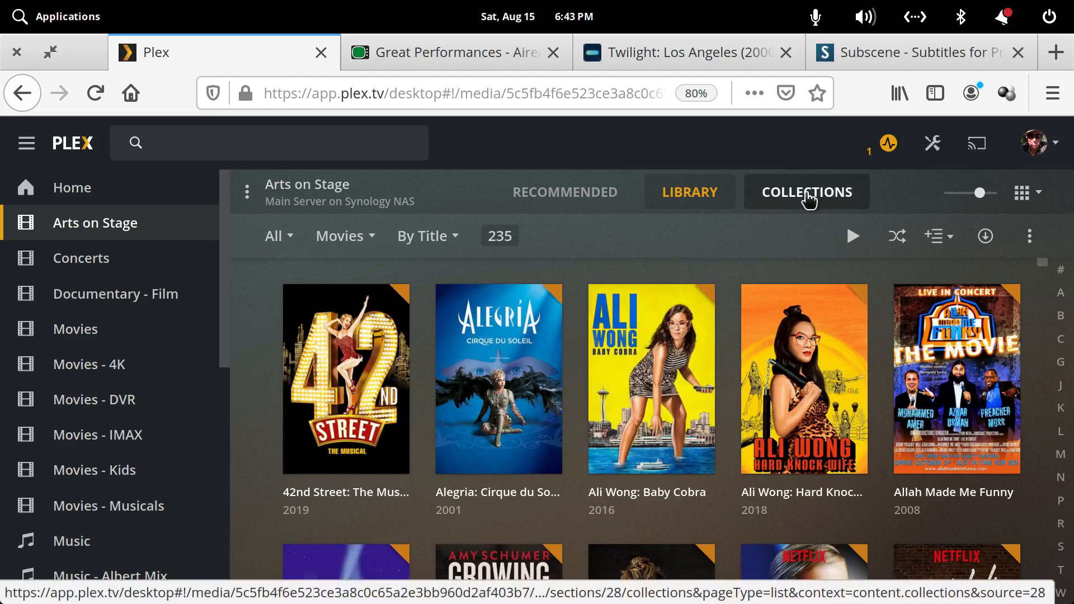
Display the Arts on Stage collections and look through them
click(808, 199)
scroll(726, 452, down, 3)
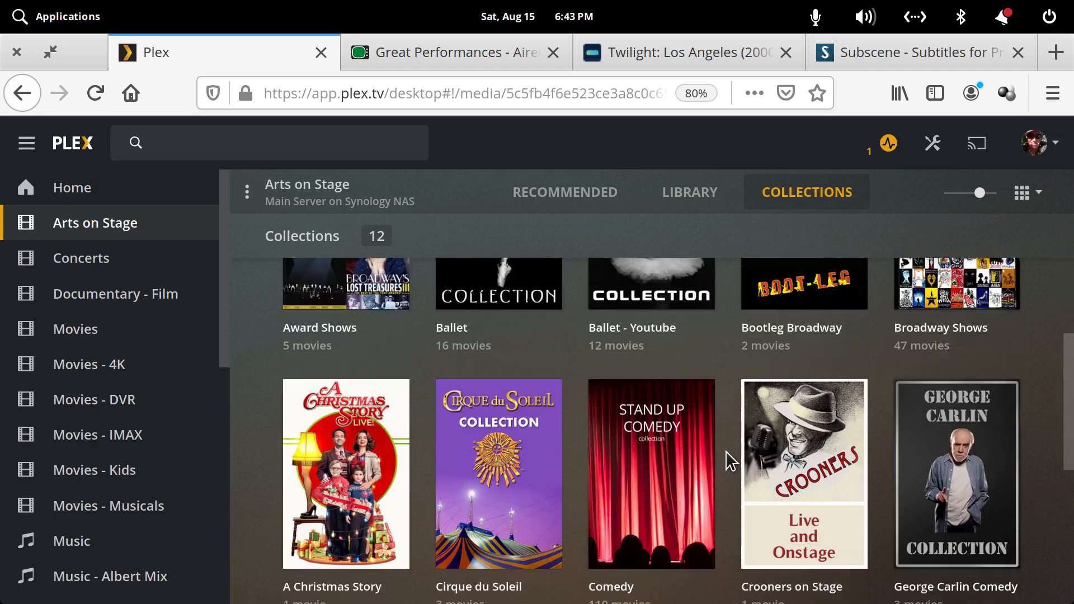
scroll(726, 451, down, 1)
scroll(726, 450, up, 3)
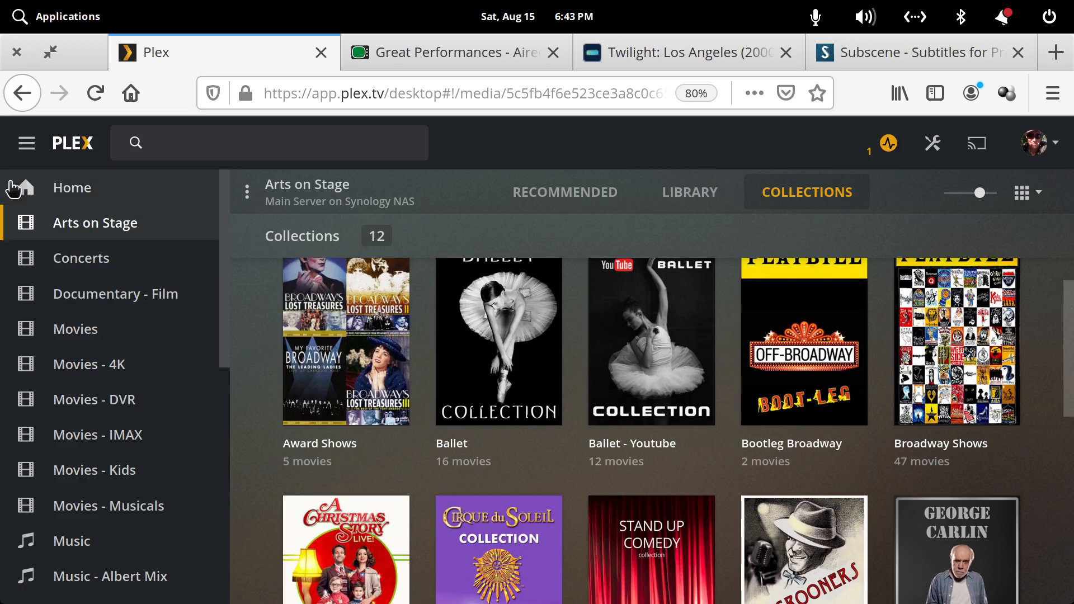
Add the recently added movie Twilight: Los Angeles to the Broadway Shows collection through its tags, and save the changes
click(582, 196)
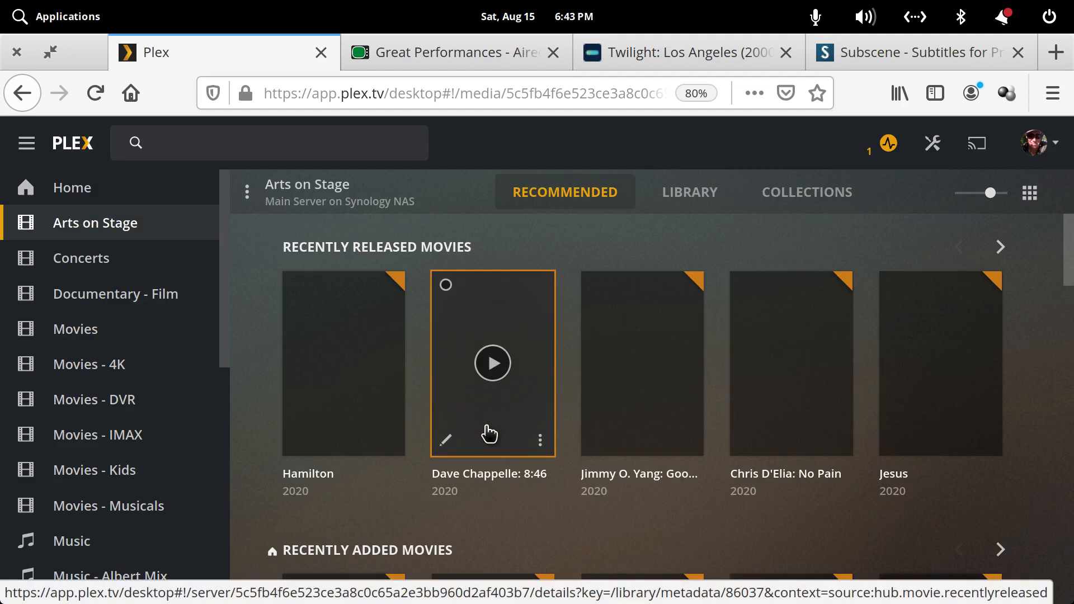
scroll(490, 432, down, 5)
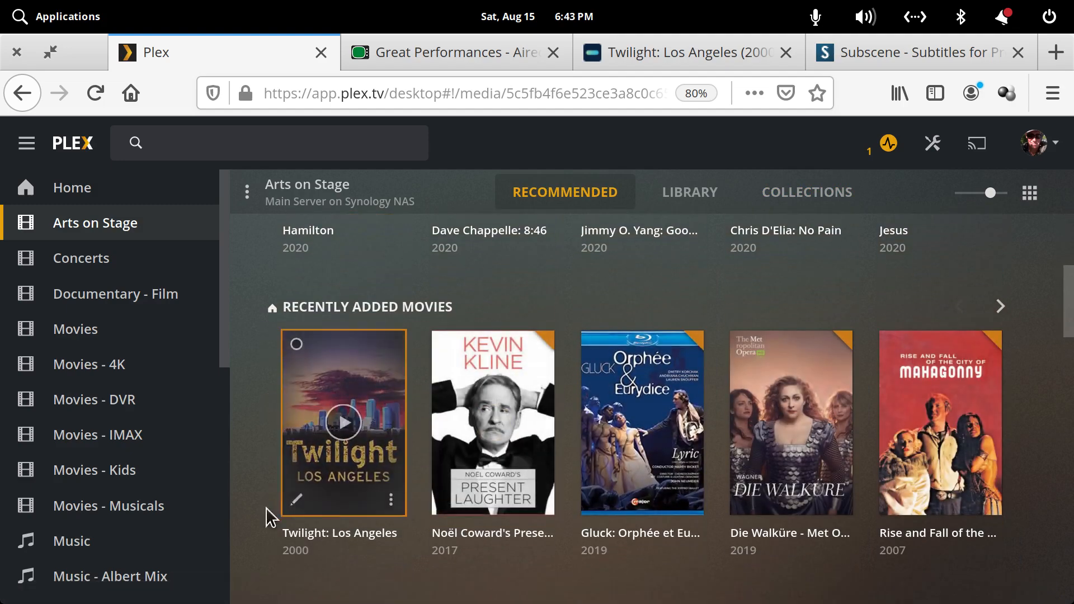
click(296, 506)
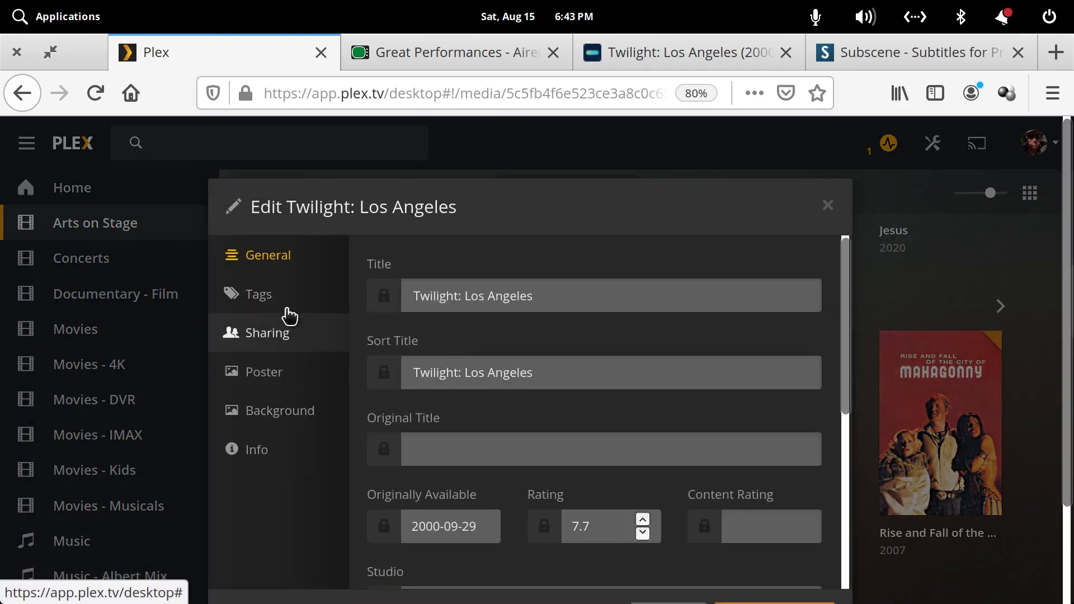
click(273, 300)
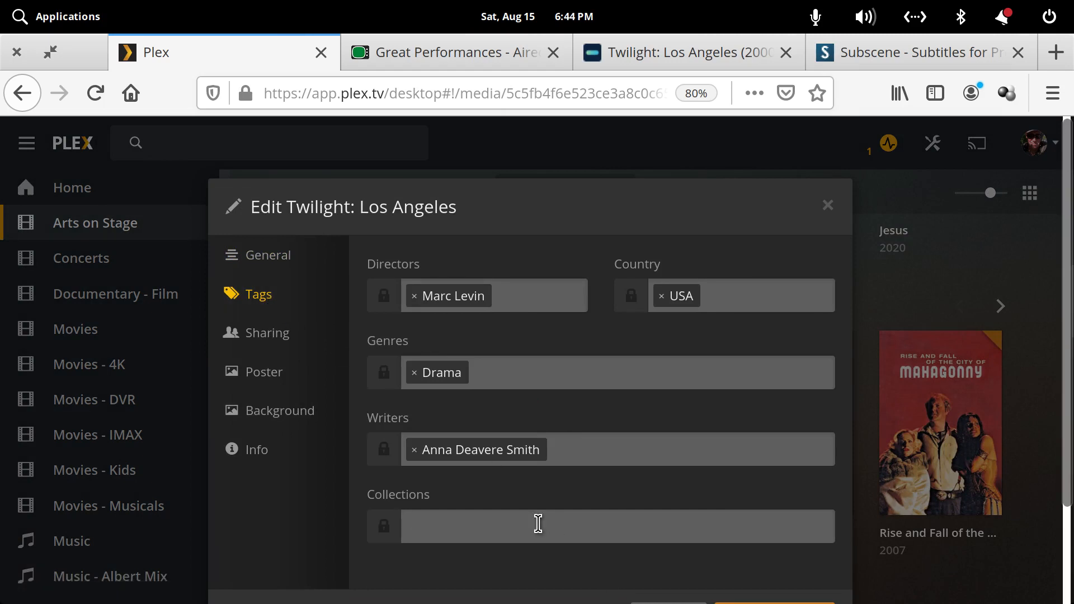
click(473, 523)
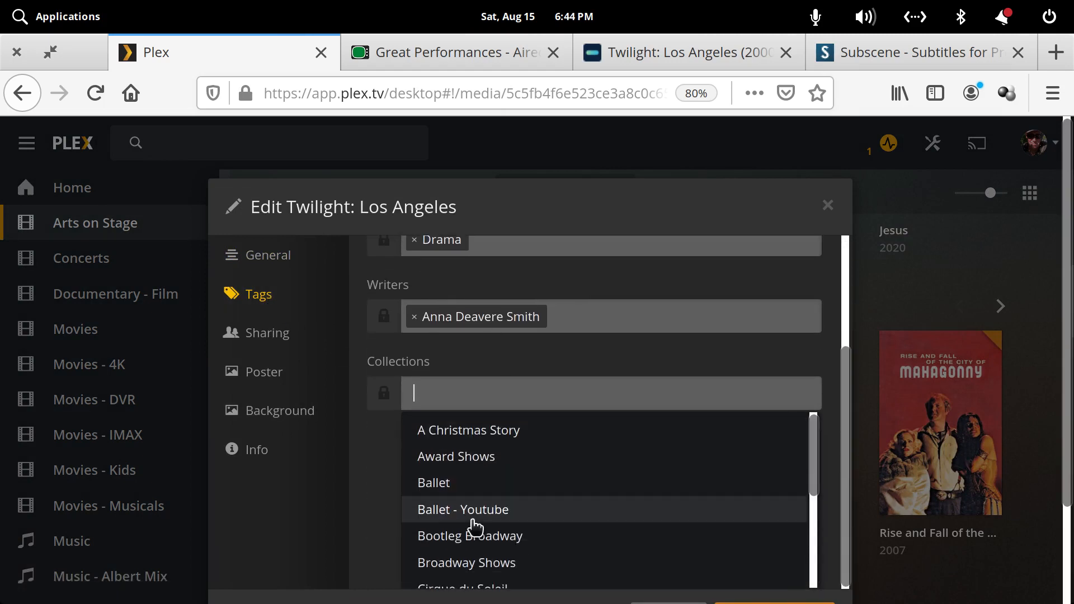
click(469, 565)
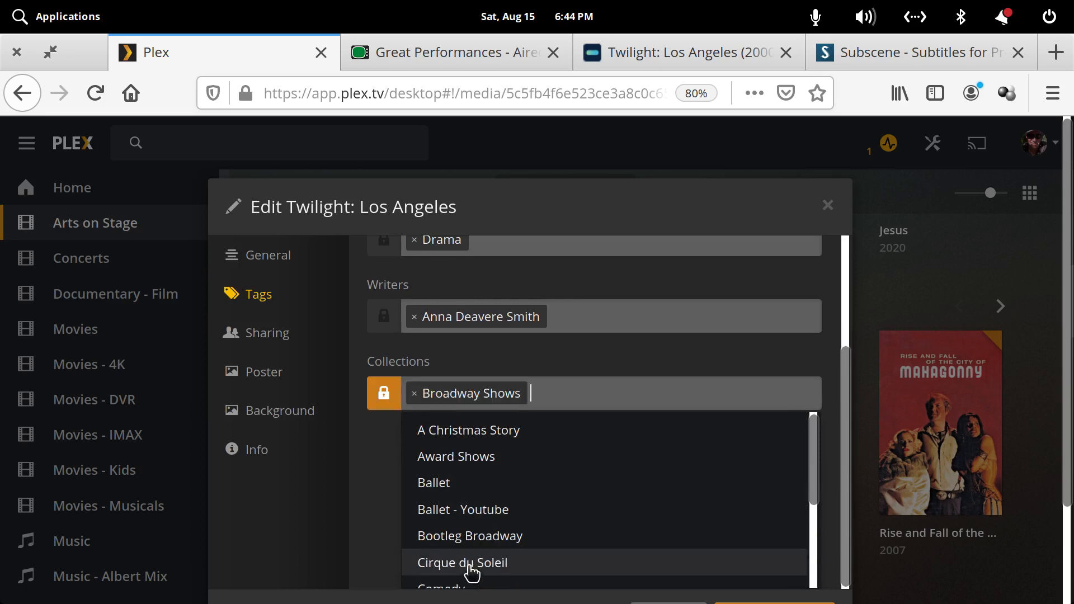
scroll(767, 527, down, 2)
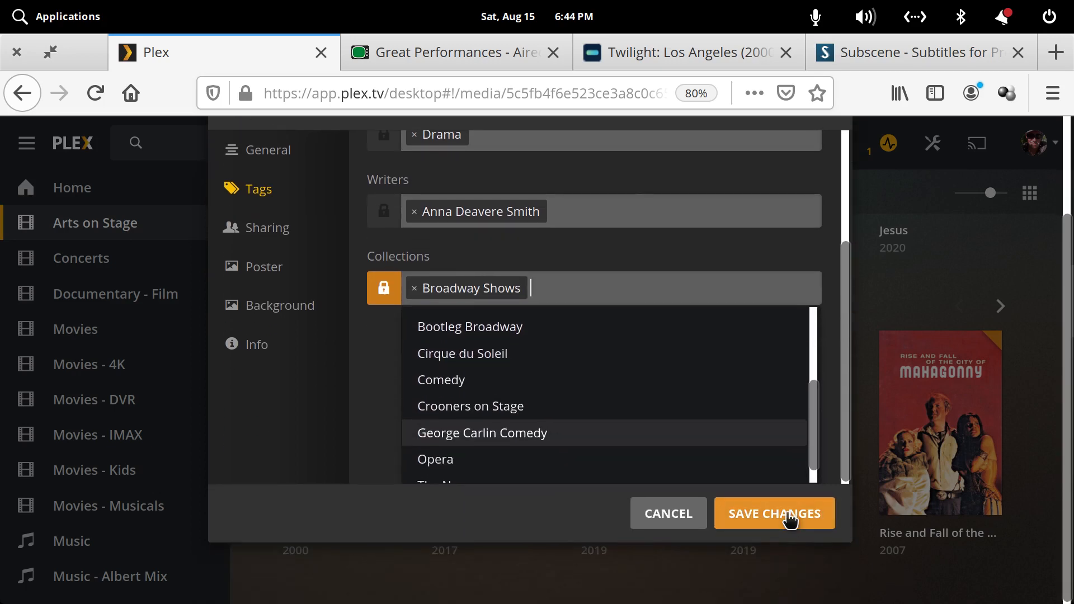
click(789, 518)
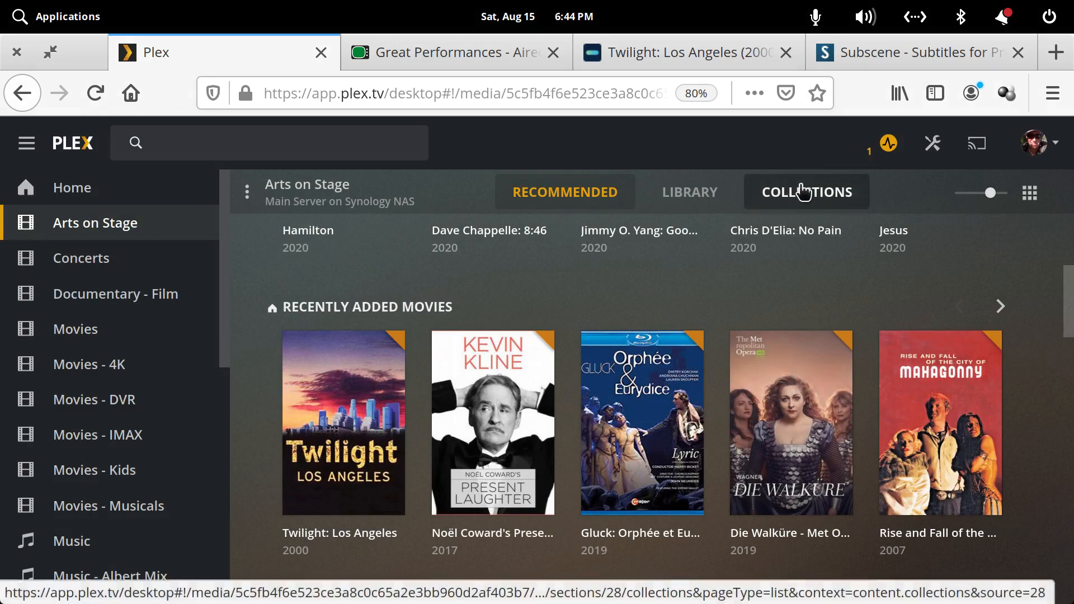
Open the Broadway Shows collection of Arts on Stage and look through its titles
click(803, 191)
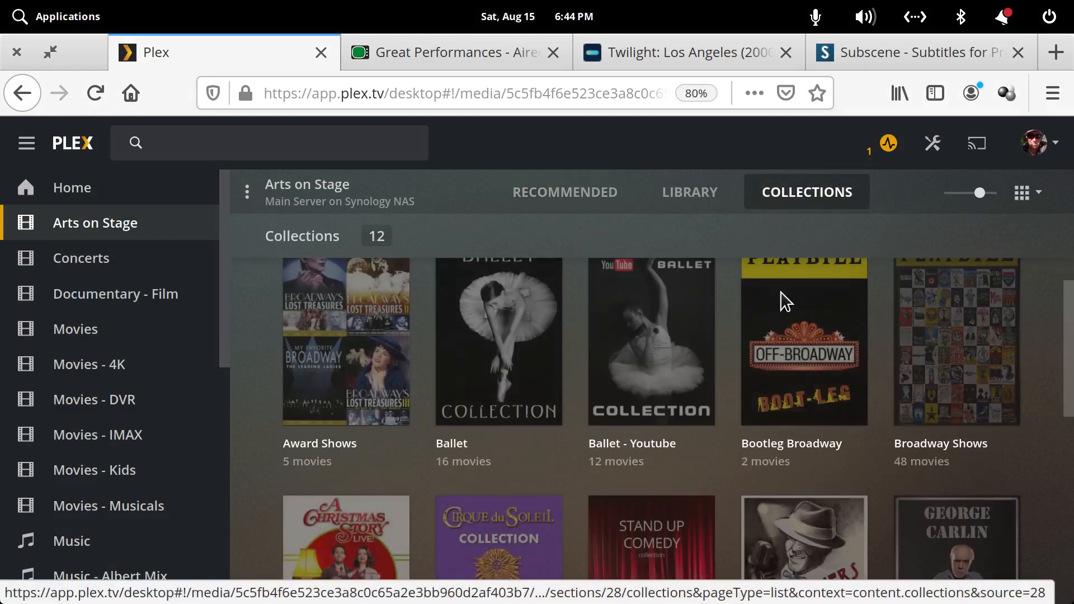
click(993, 303)
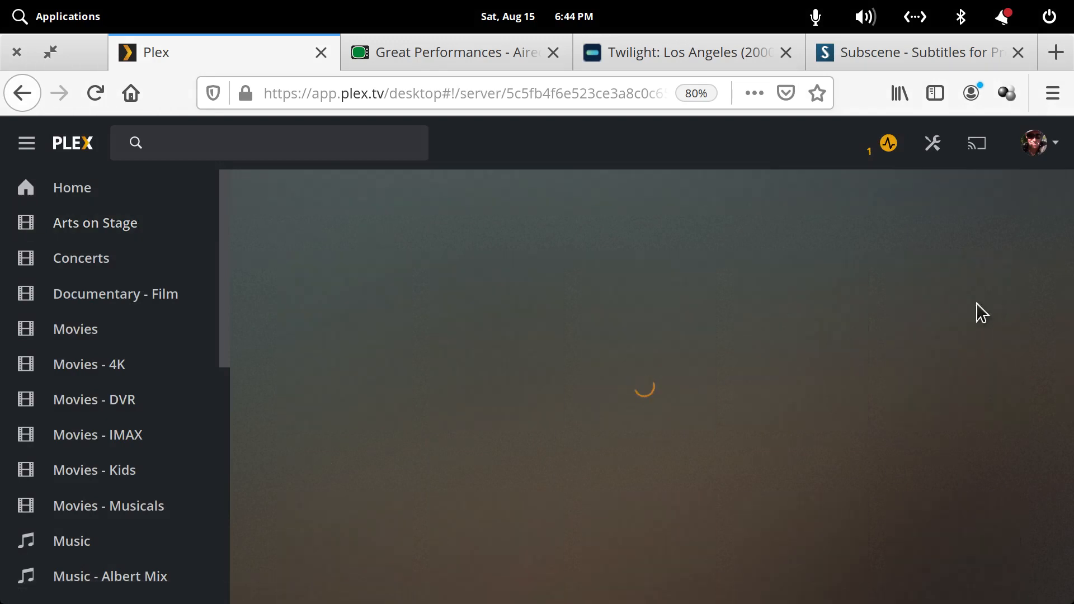
scroll(693, 408, down, 5)
scroll(699, 421, down, 15)
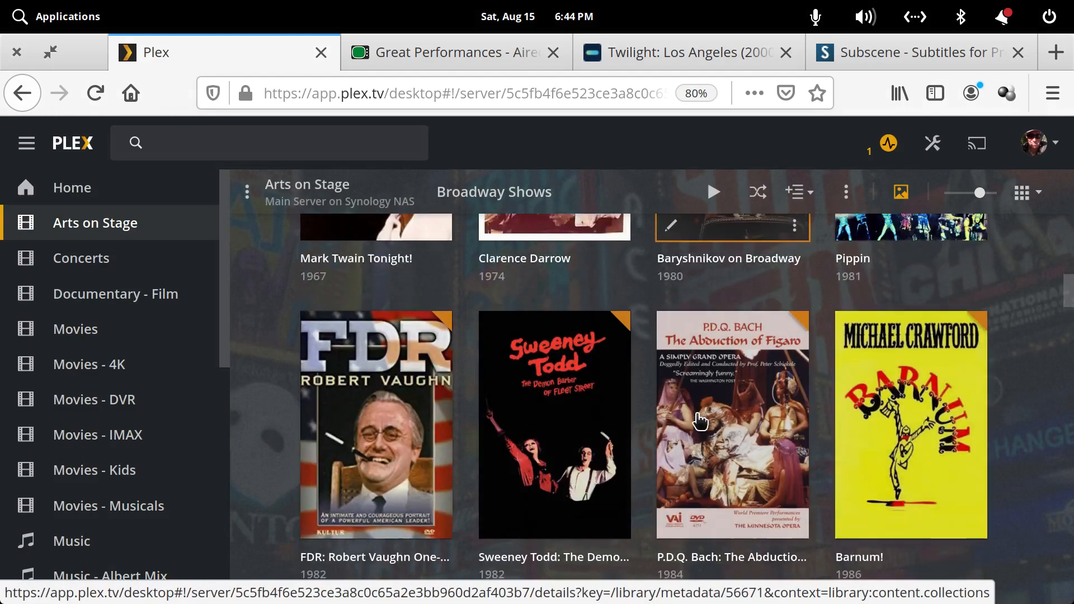
scroll(655, 406, up, 12)
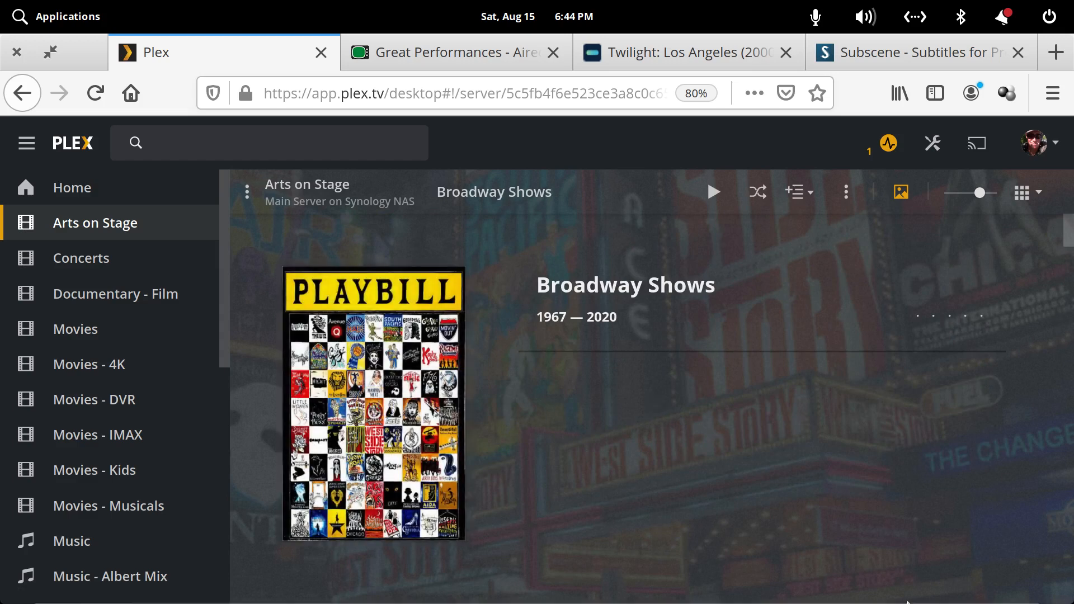
Launch FileBot, enlarge its window to view the Rename tools, and close it again
mouse_move(901, 597)
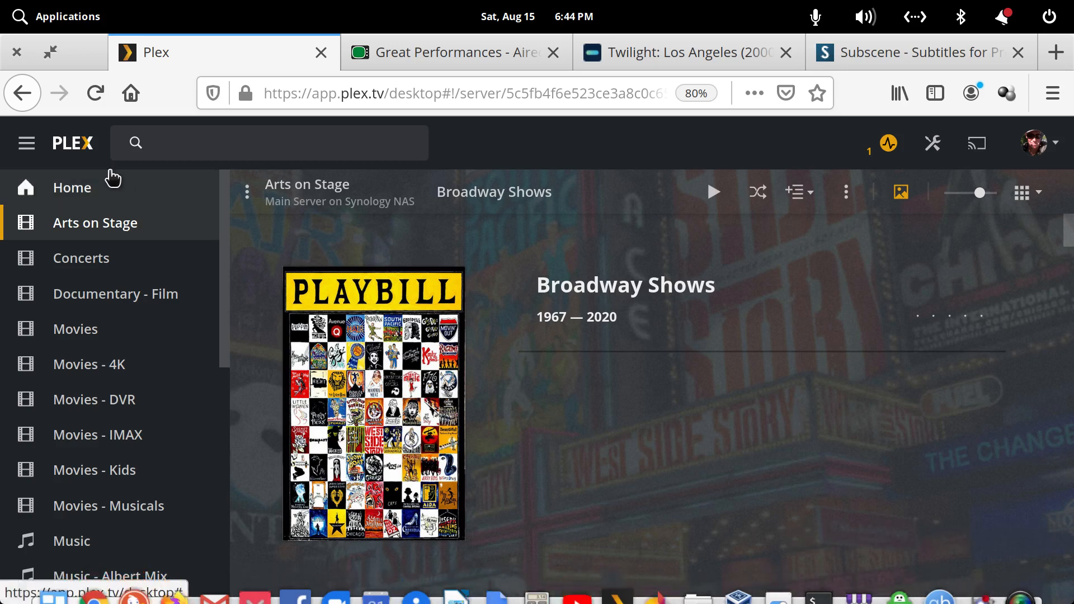
click(63, 18)
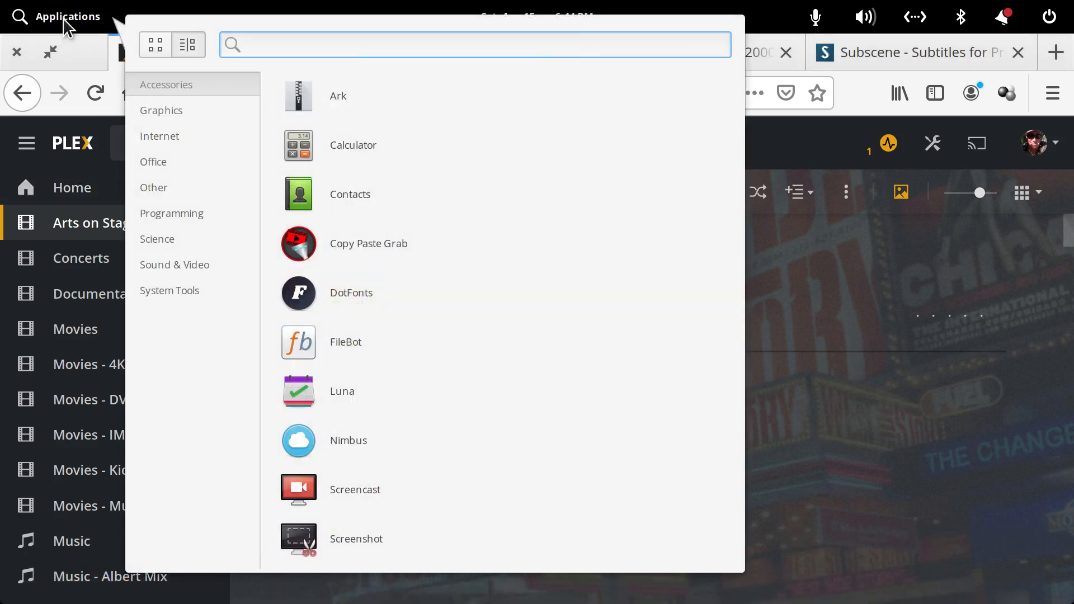
text(fil)
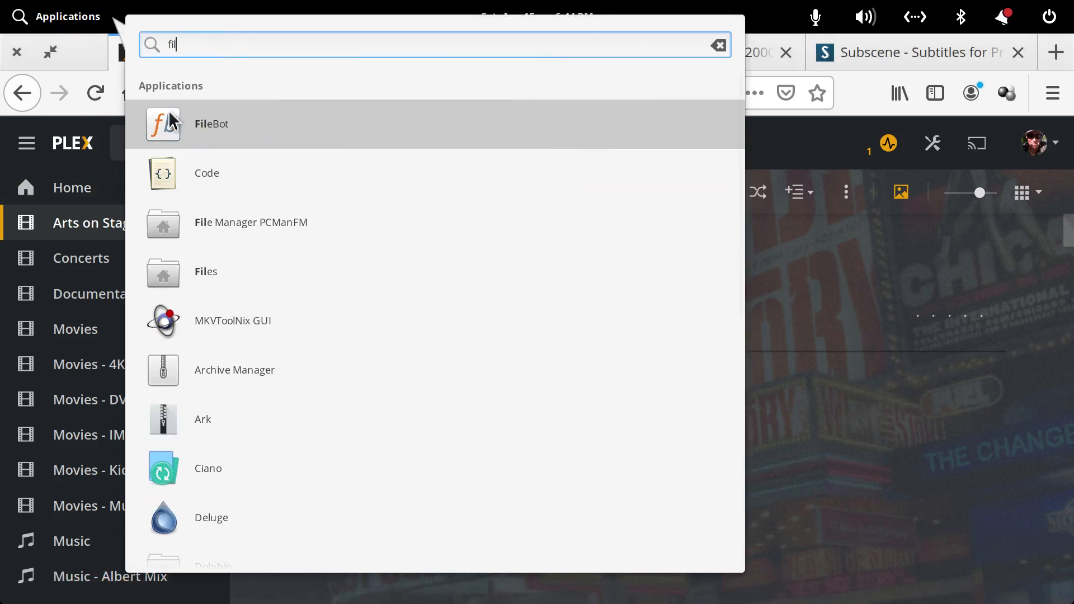
click(202, 124)
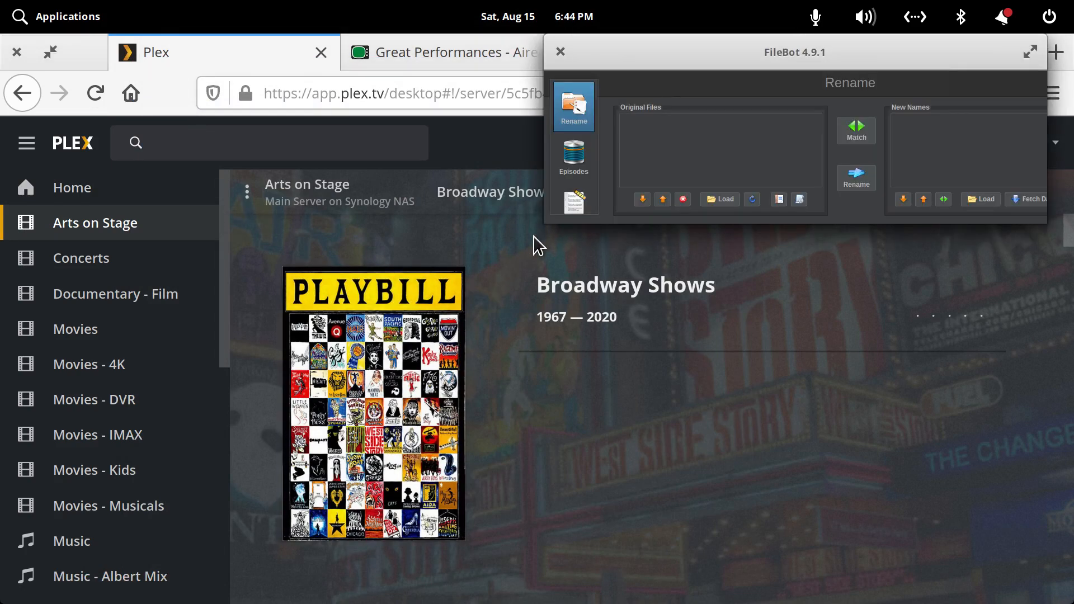
drag(555, 217, 116, 526)
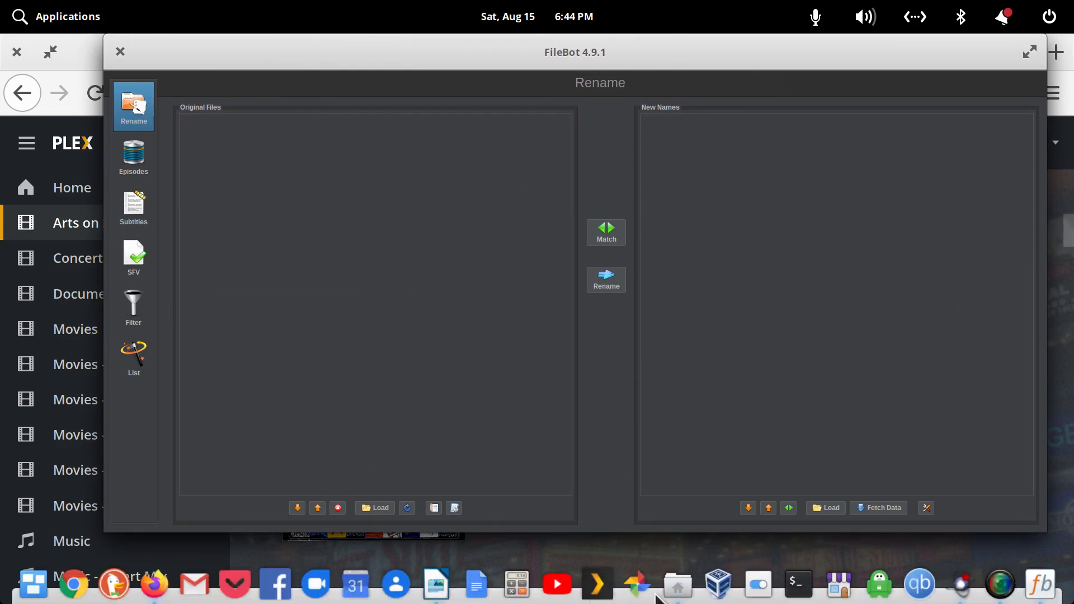
click(122, 54)
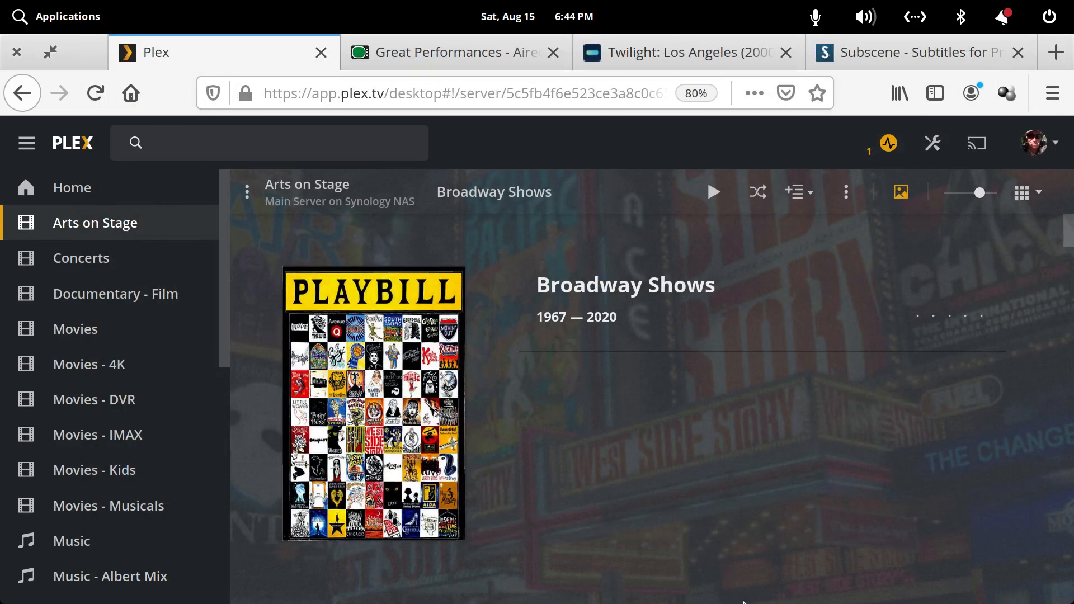
click(1021, 583)
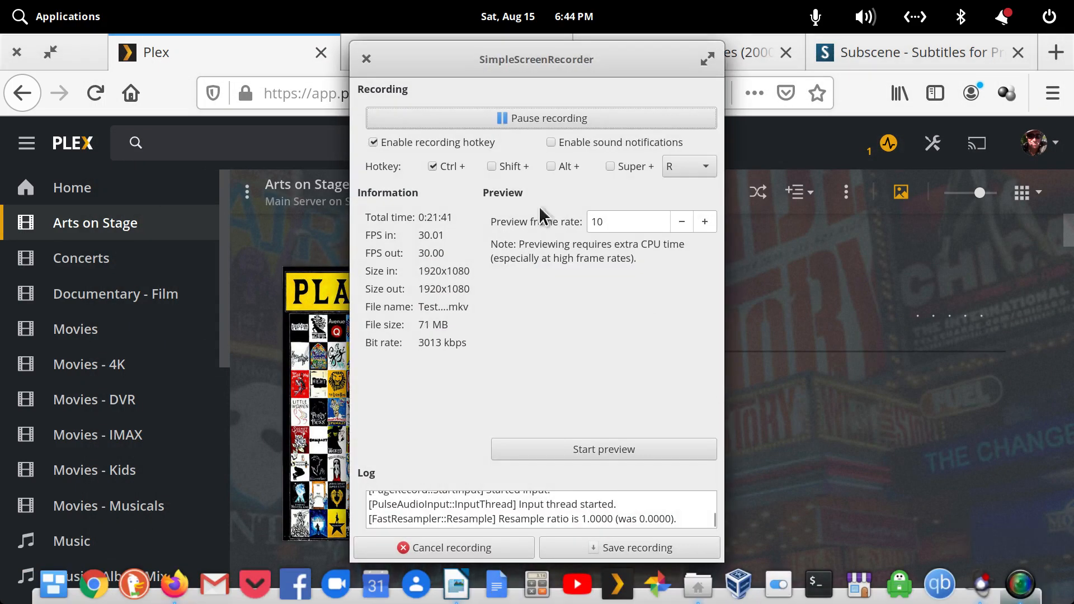